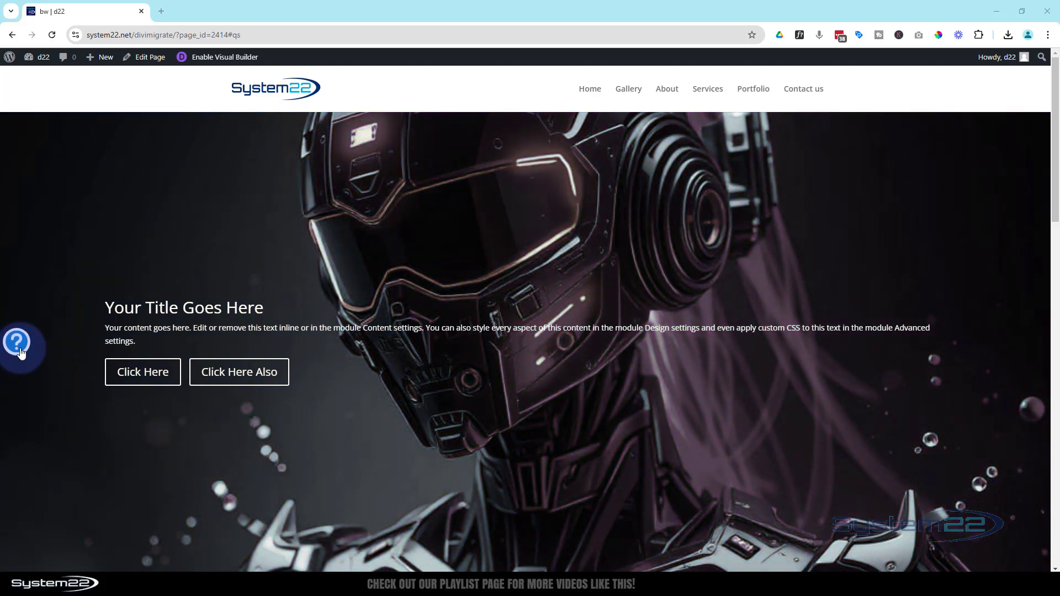
Step: Review the published page down to the Reach Out contact form and return to the hero section
scroll(21, 354, down, 6)
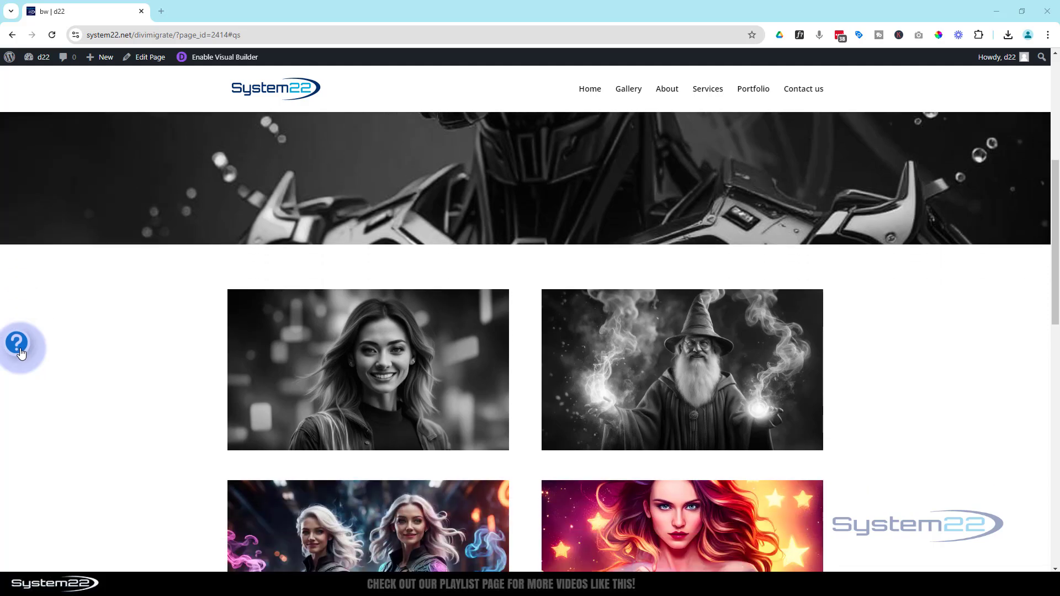
scroll(21, 353, down, 1)
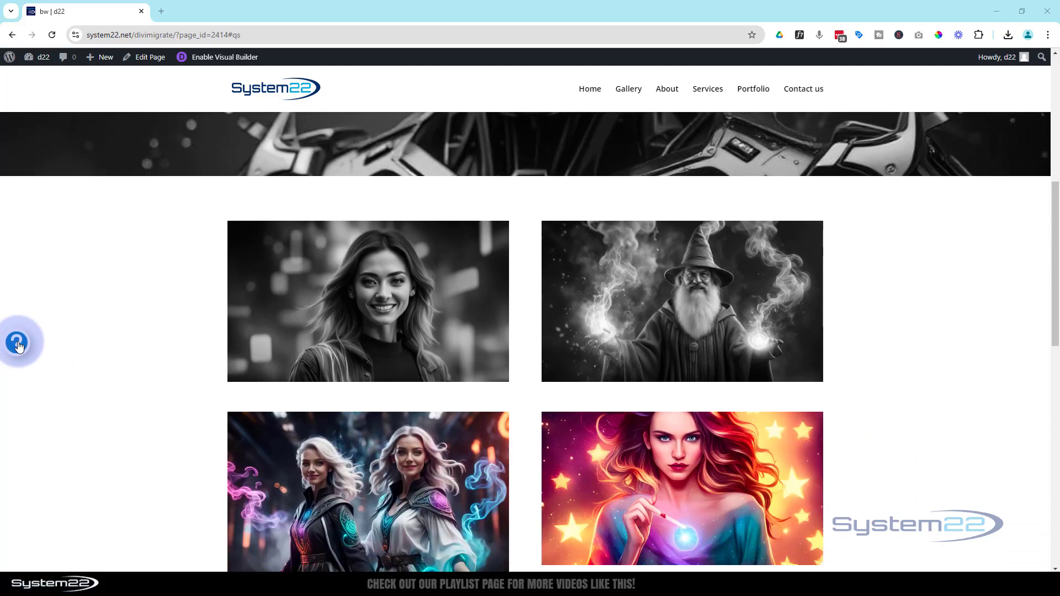
scroll(18, 346, down, 10)
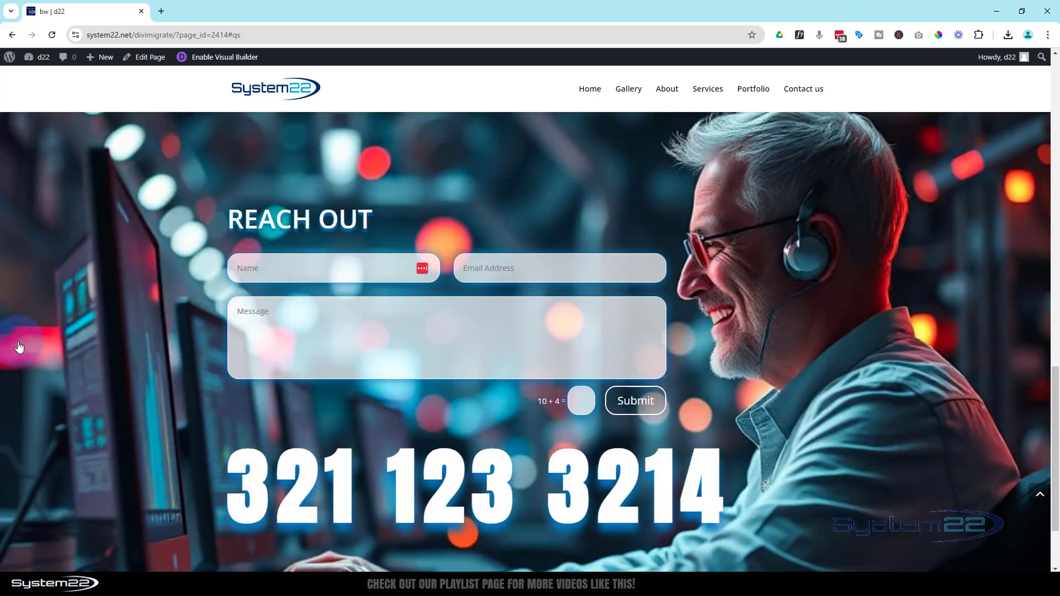
click(1037, 497)
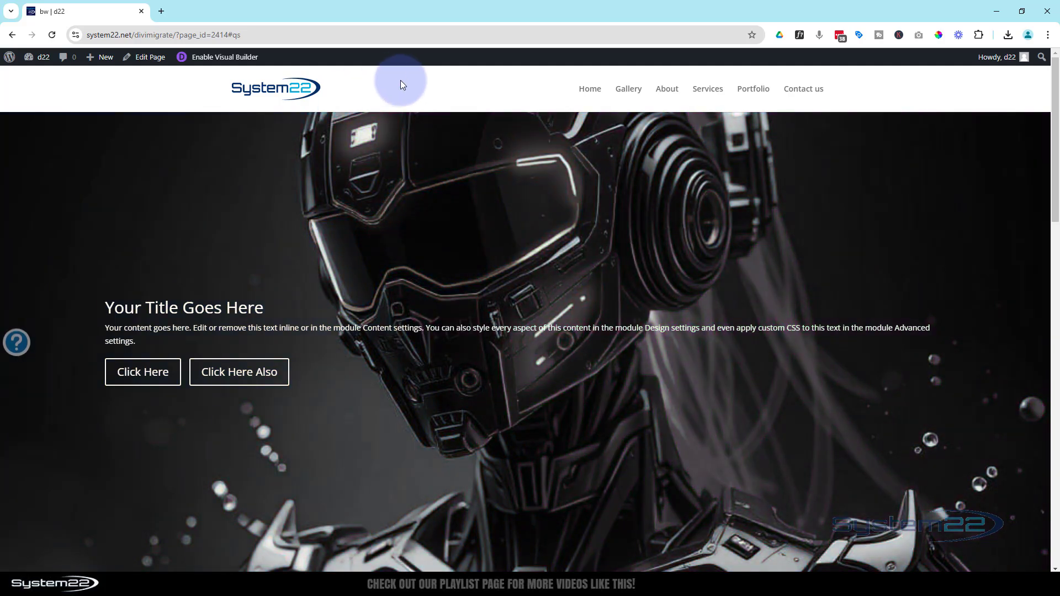
Step: Check the page's hero section and contact form in the iPhone 12 Pro device preview, and close the developer tools
key(ctrl+shift+i)
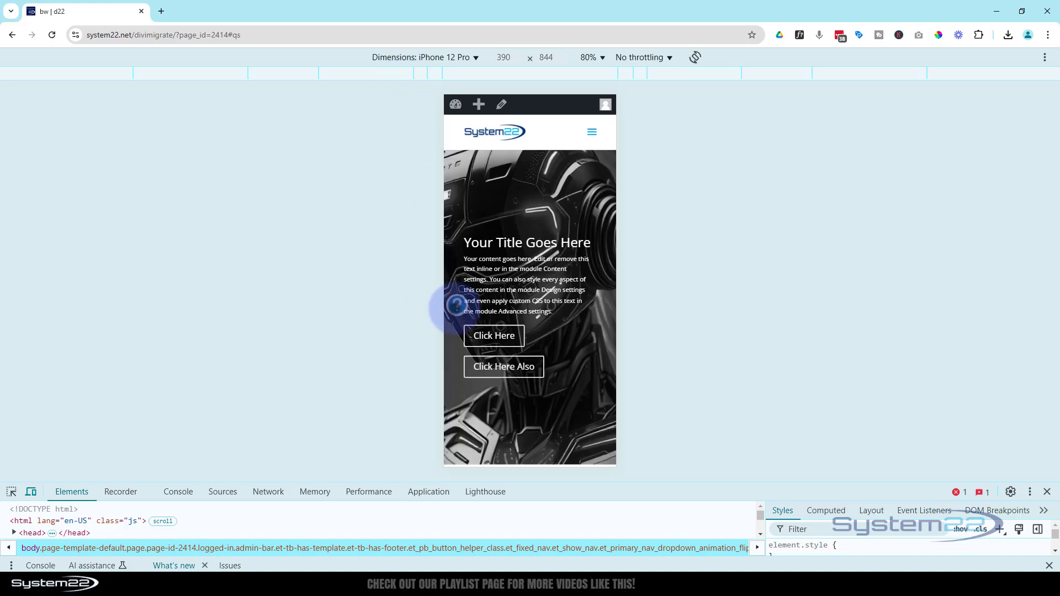
scroll(458, 305, down, 10)
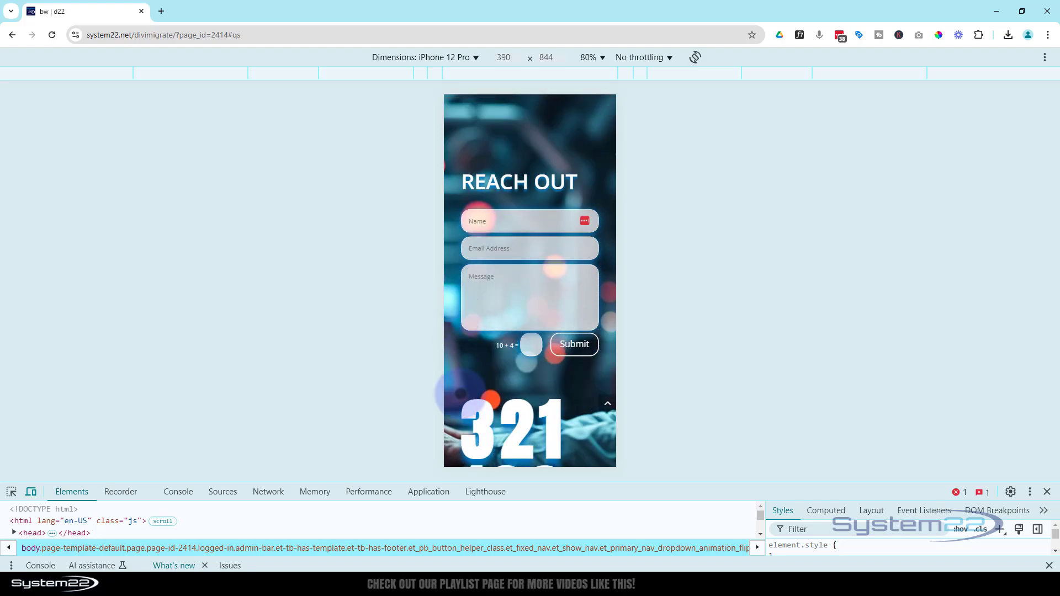
scroll(511, 396, up, 1)
scroll(511, 396, up, 2)
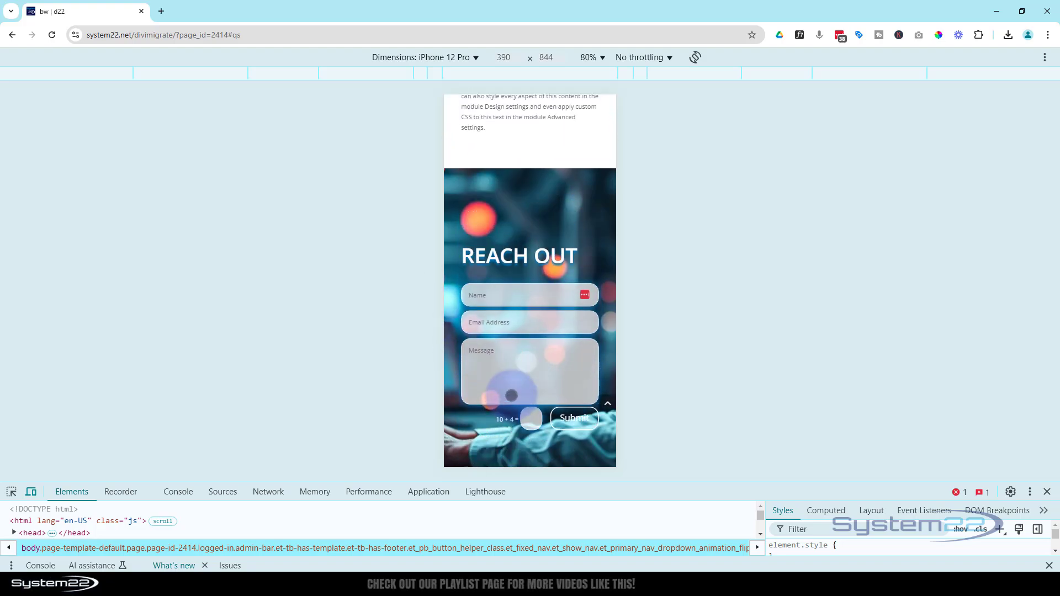
click(607, 403)
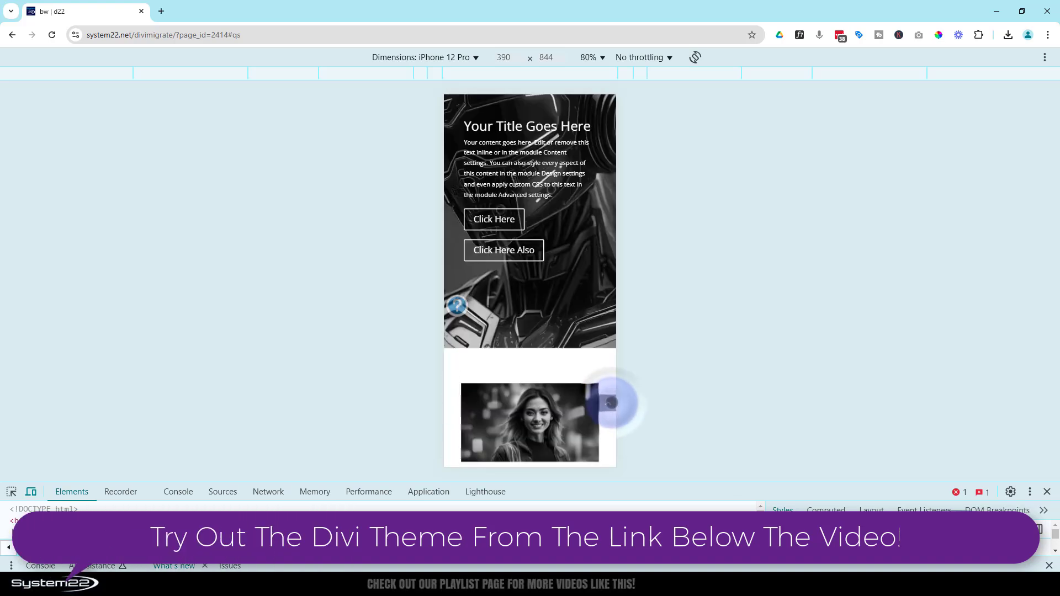
click(1047, 491)
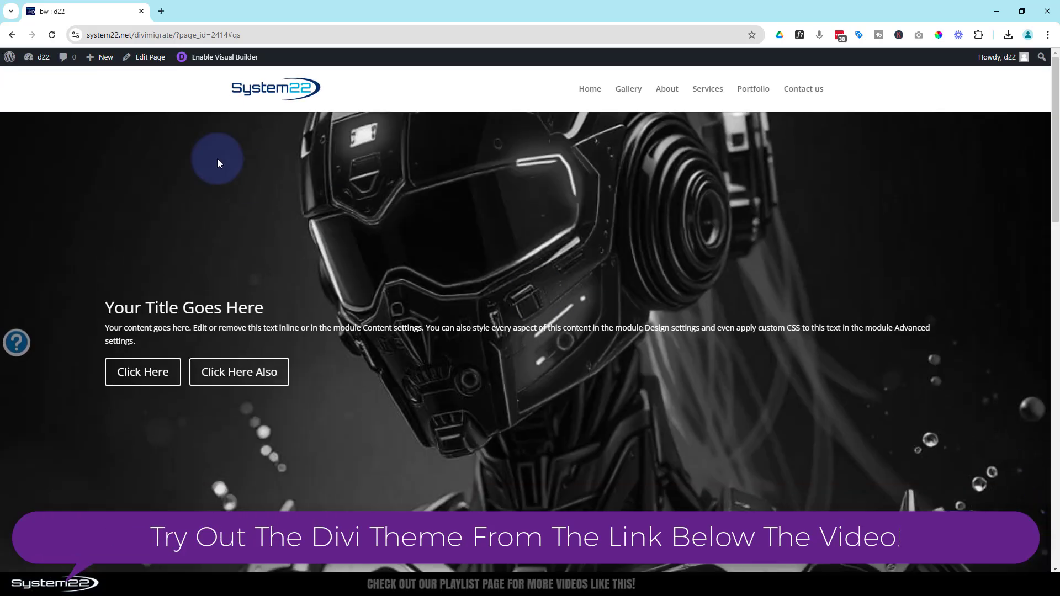
Step: Open the page in the Visual Builder and insert a single-column row below the two image-and-text columns
click(218, 60)
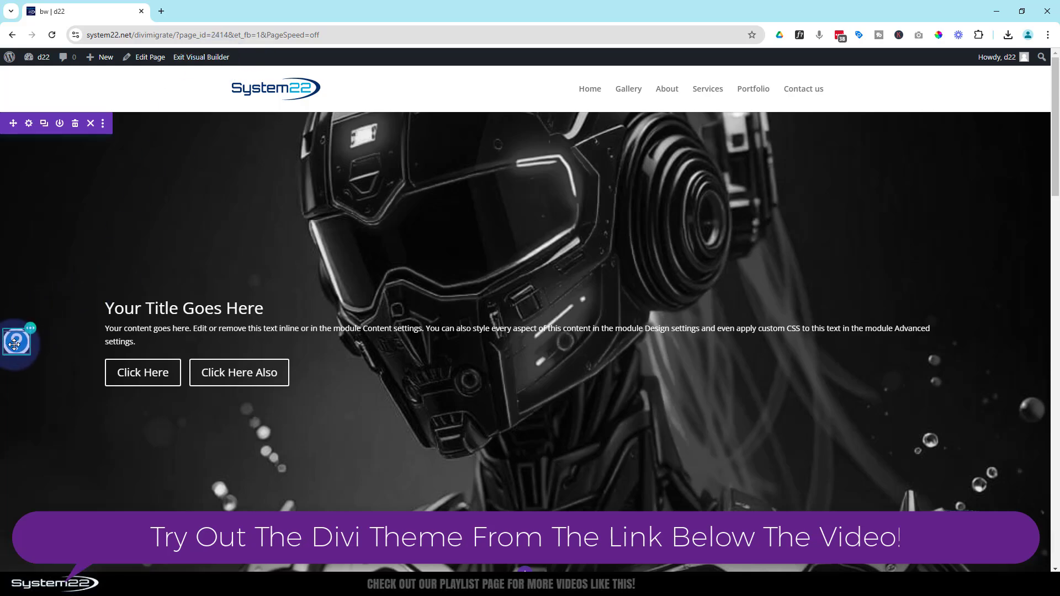
mouse_move(30, 328)
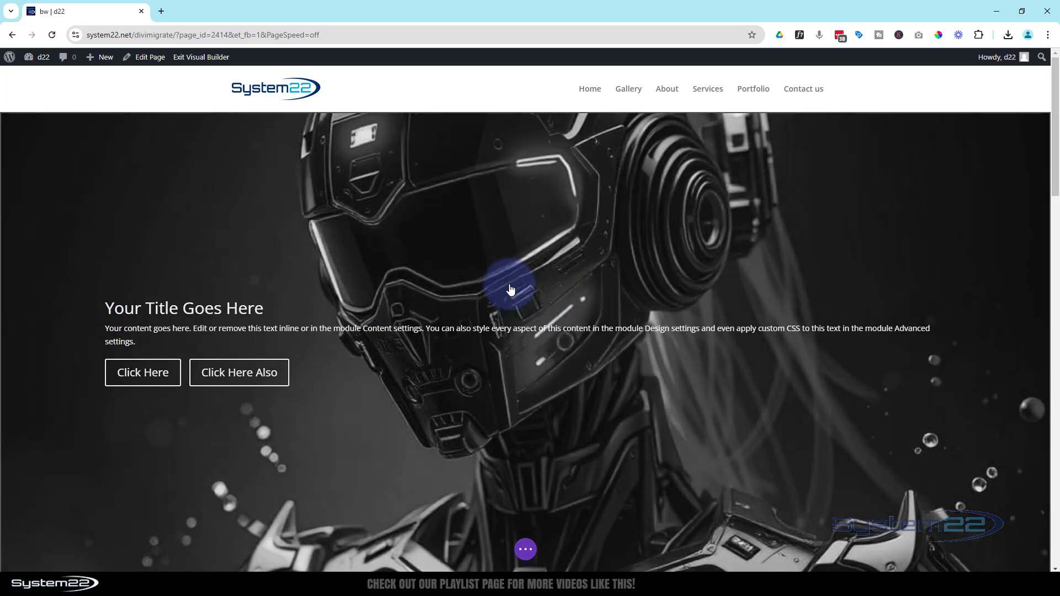
scroll(510, 289, down, 6)
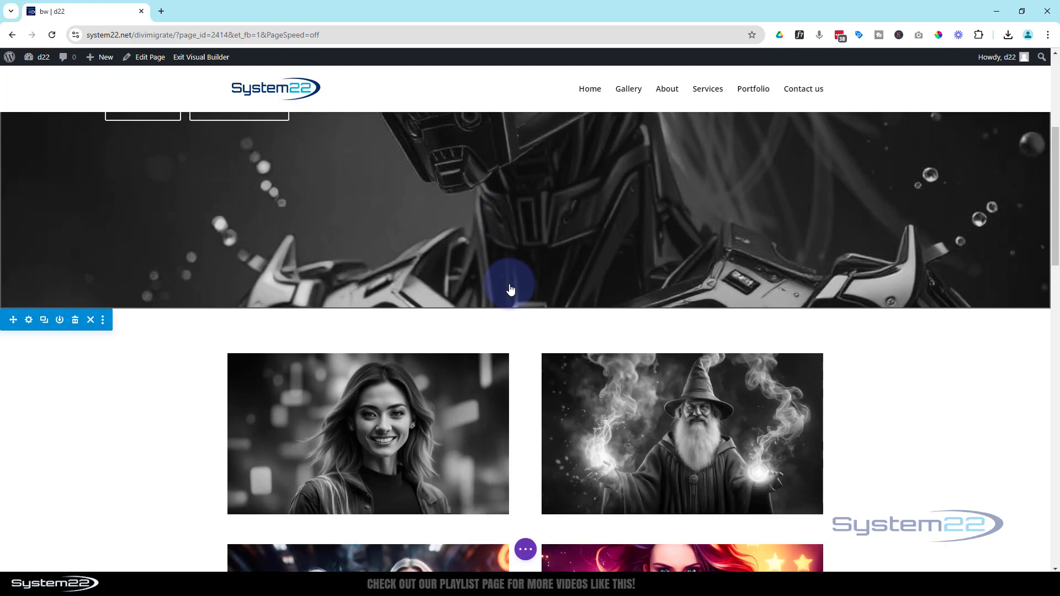
scroll(509, 289, down, 6)
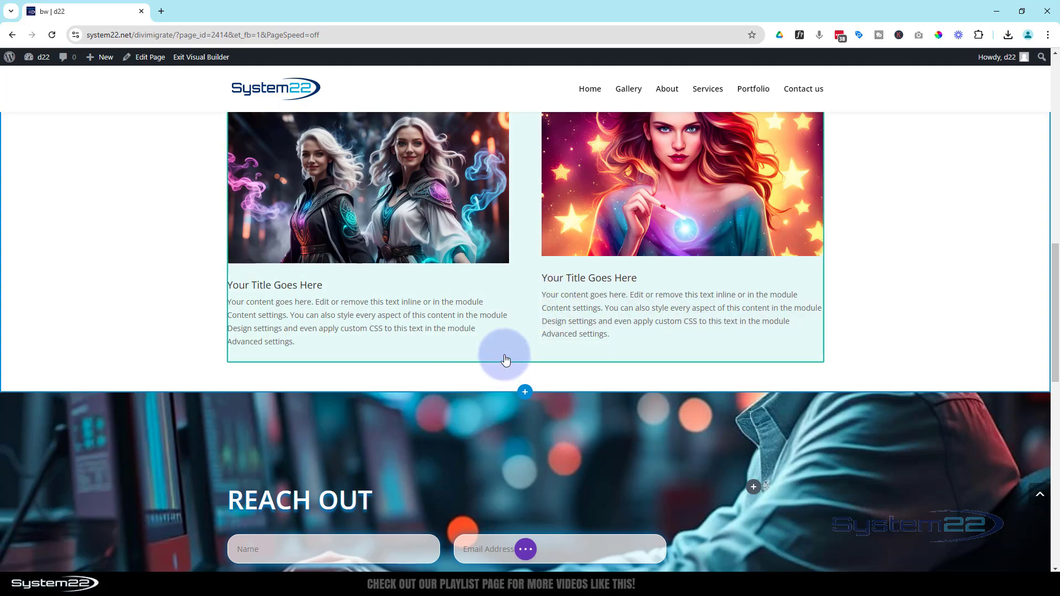
mouse_move(504, 360)
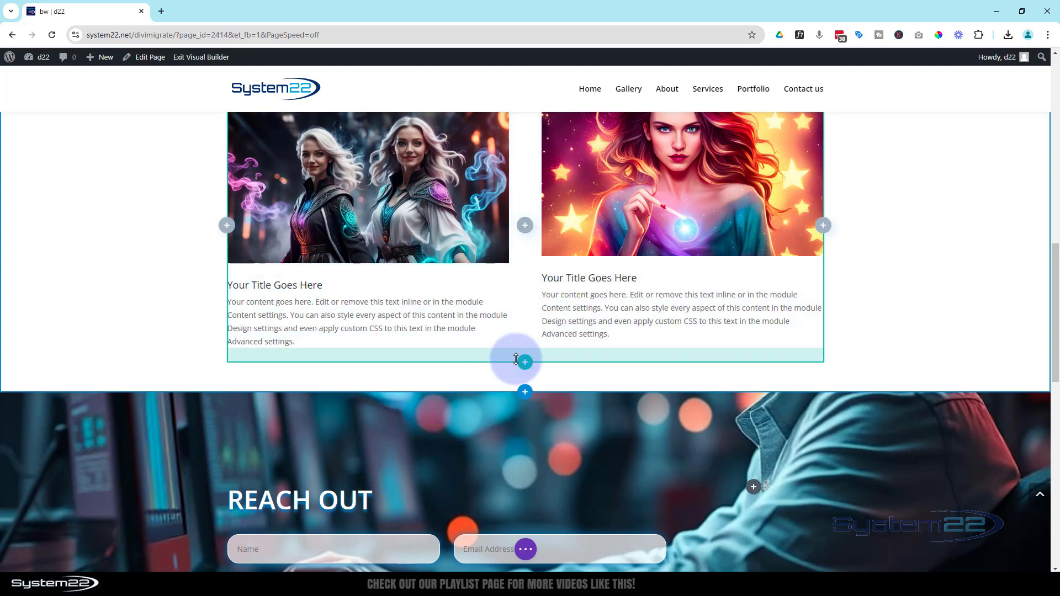
click(525, 363)
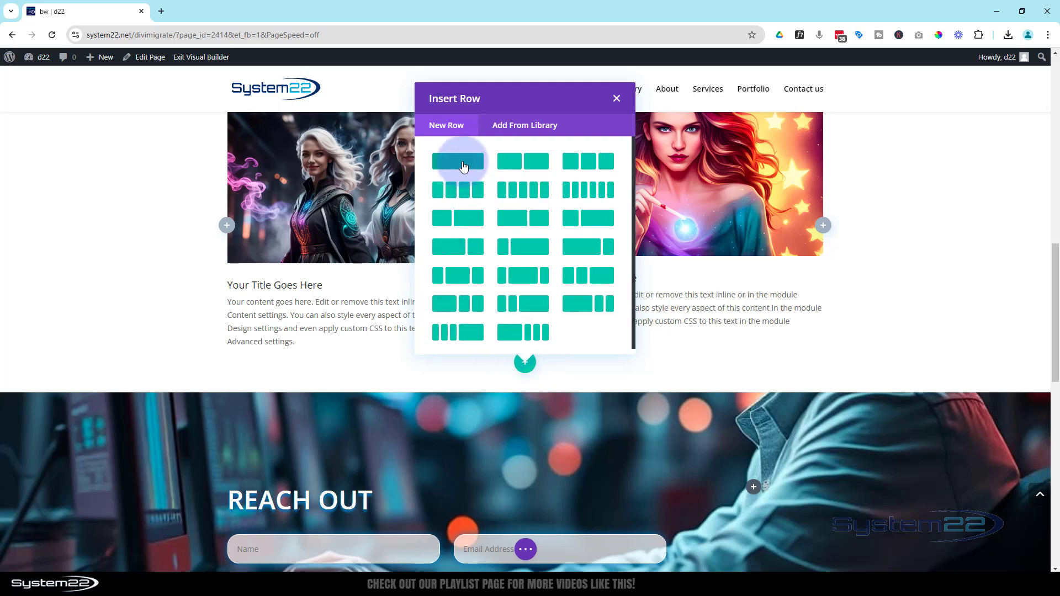
click(463, 166)
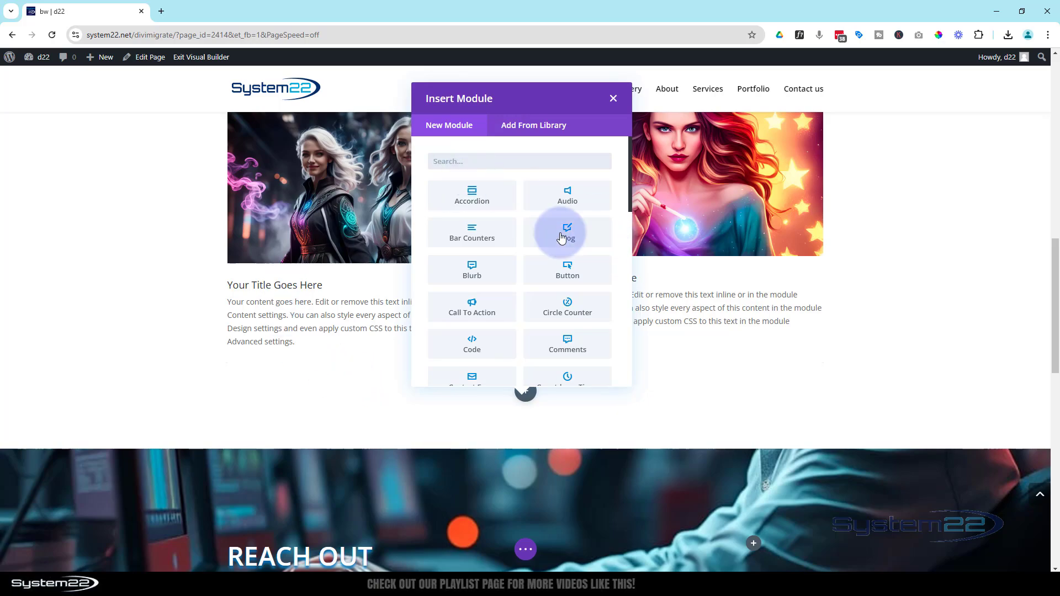
Step: Add an Icon module to the new single-column row
scroll(525, 224, down, 3)
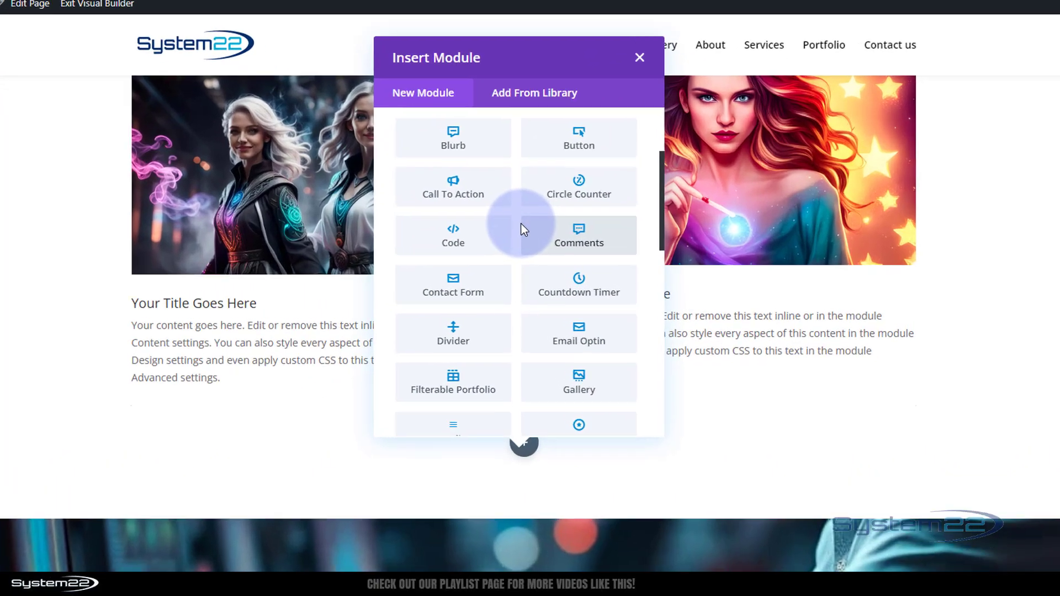
scroll(520, 229, down, 2)
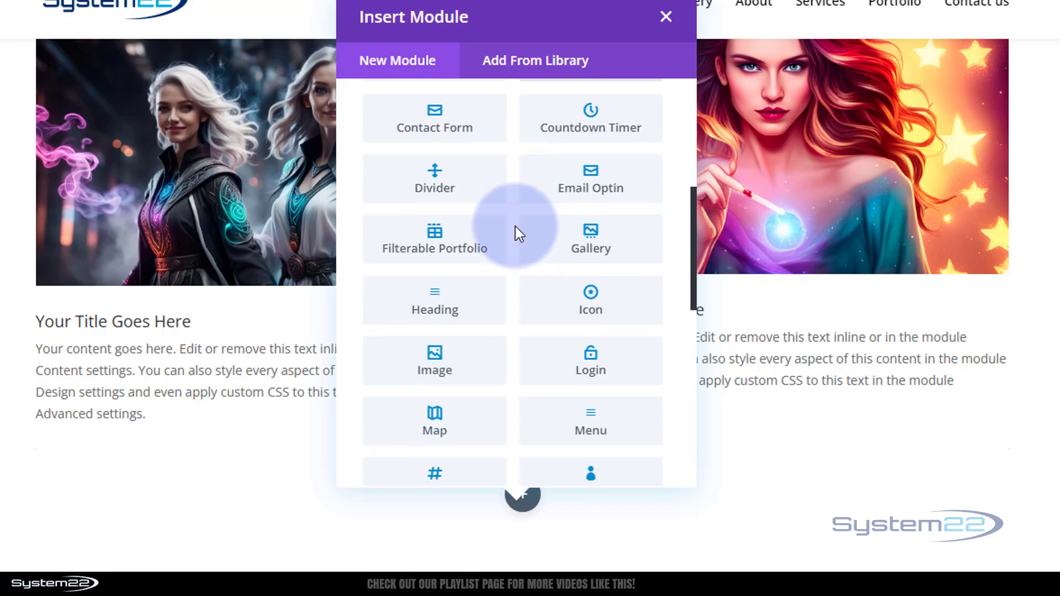
click(582, 318)
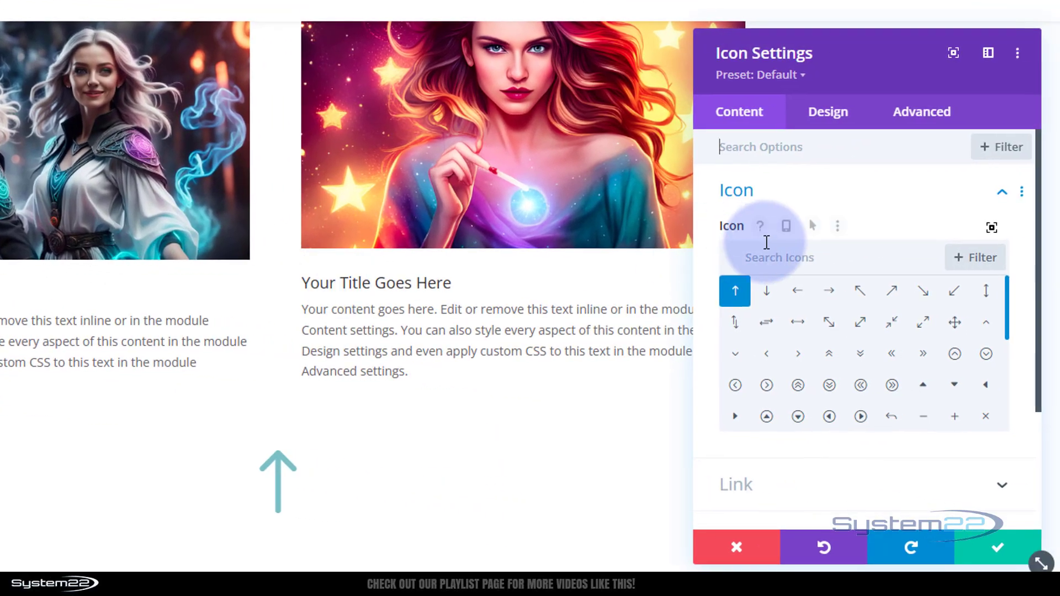
Step: Search the icons for "ques" and choose the solid circle with a question mark
click(769, 257)
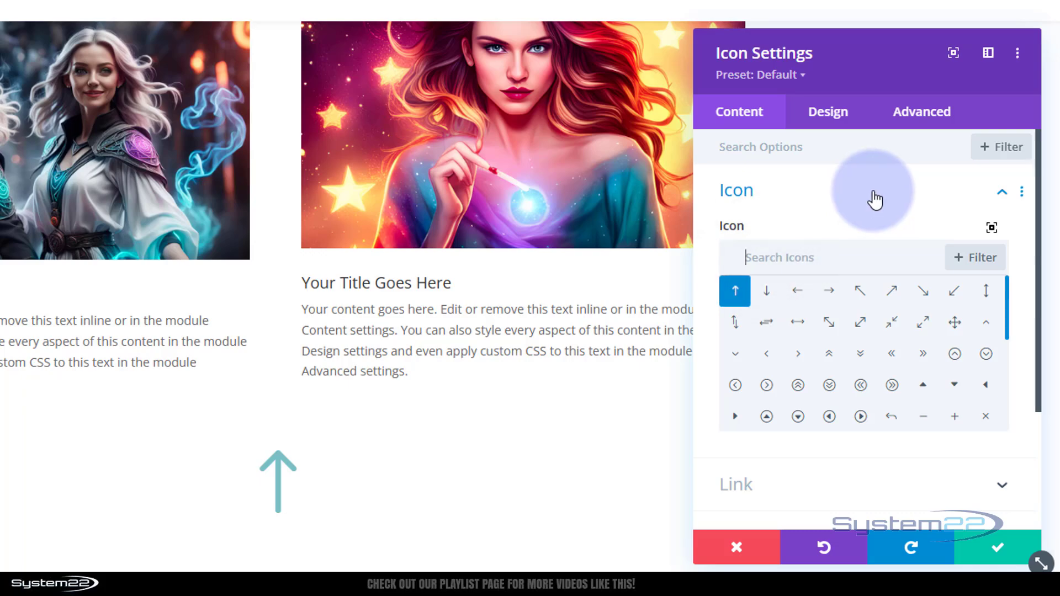
text(ques)
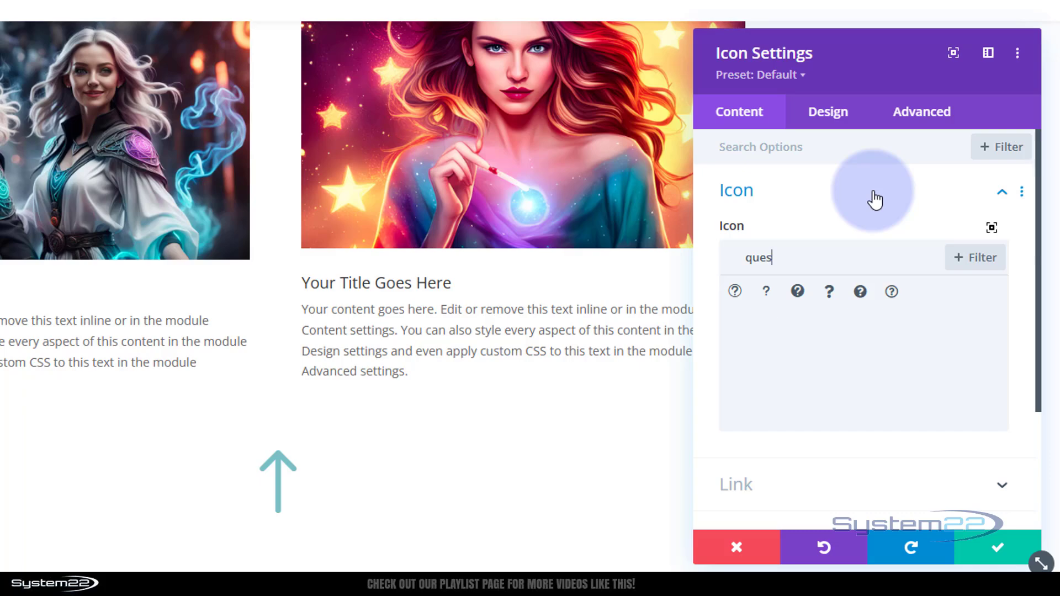
click(797, 292)
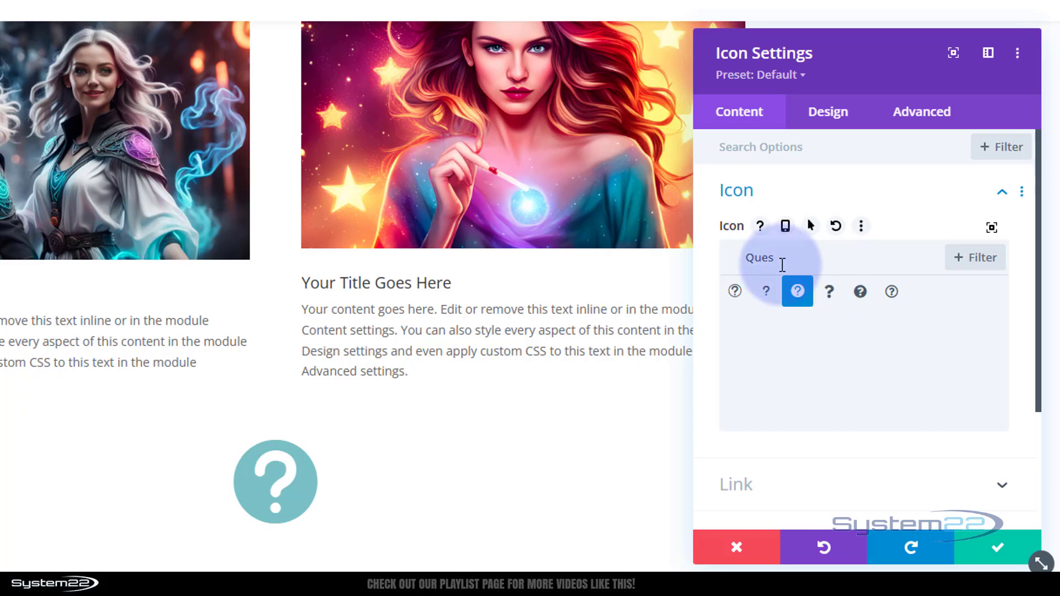
Step: Set the question mark icon's color to blue #0c71c3 and its size to 40px
click(828, 113)
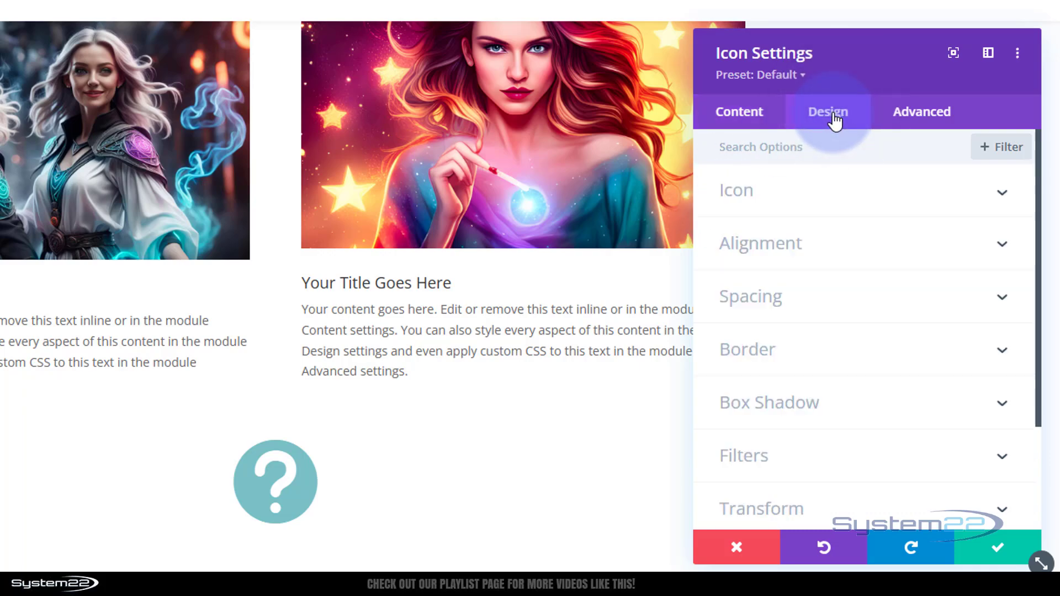
click(809, 197)
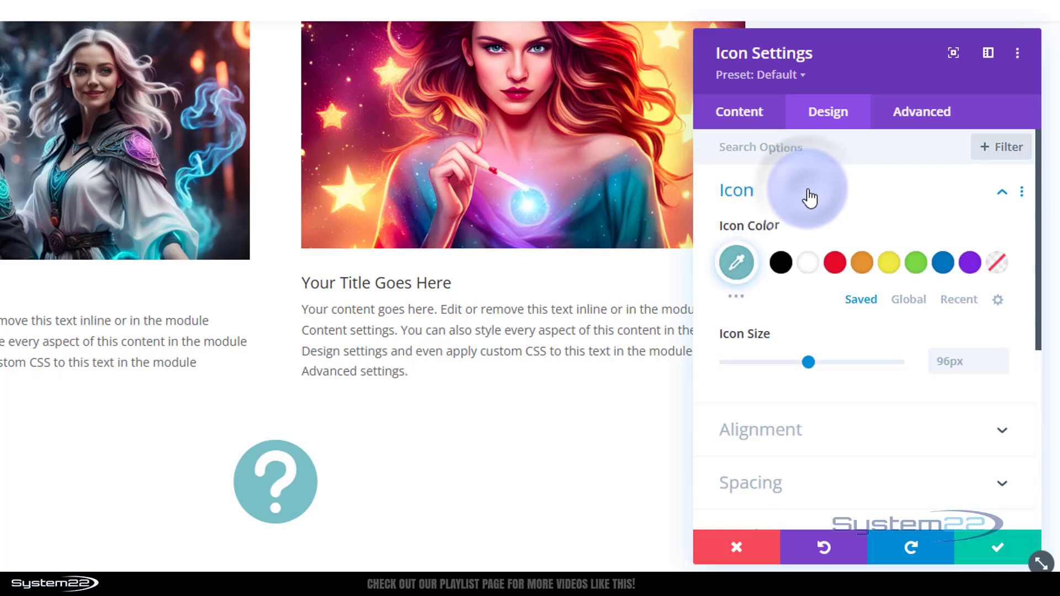
click(943, 263)
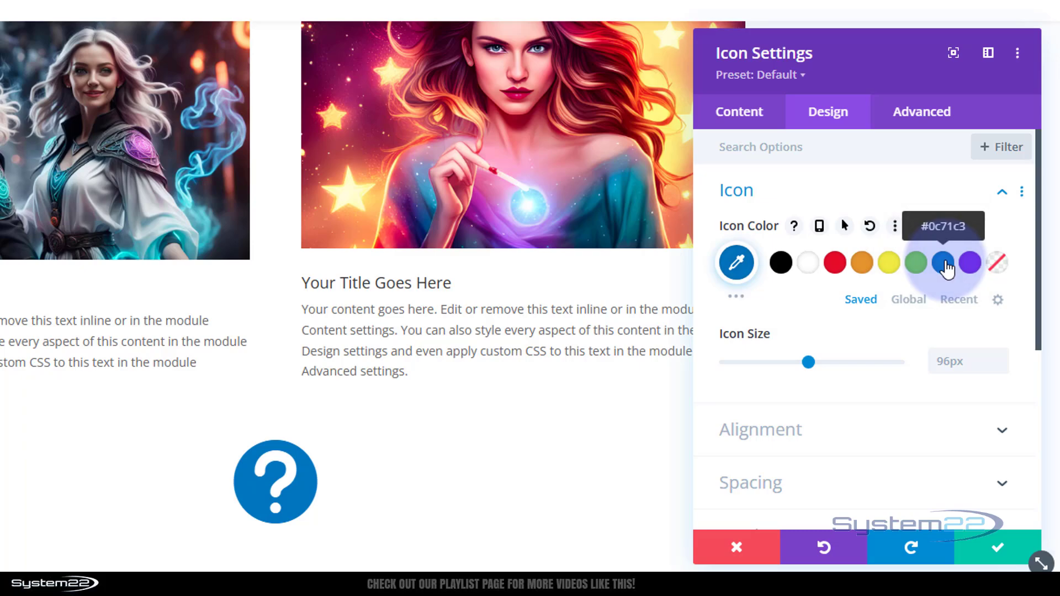
click(942, 339)
text(40)
key(Return)
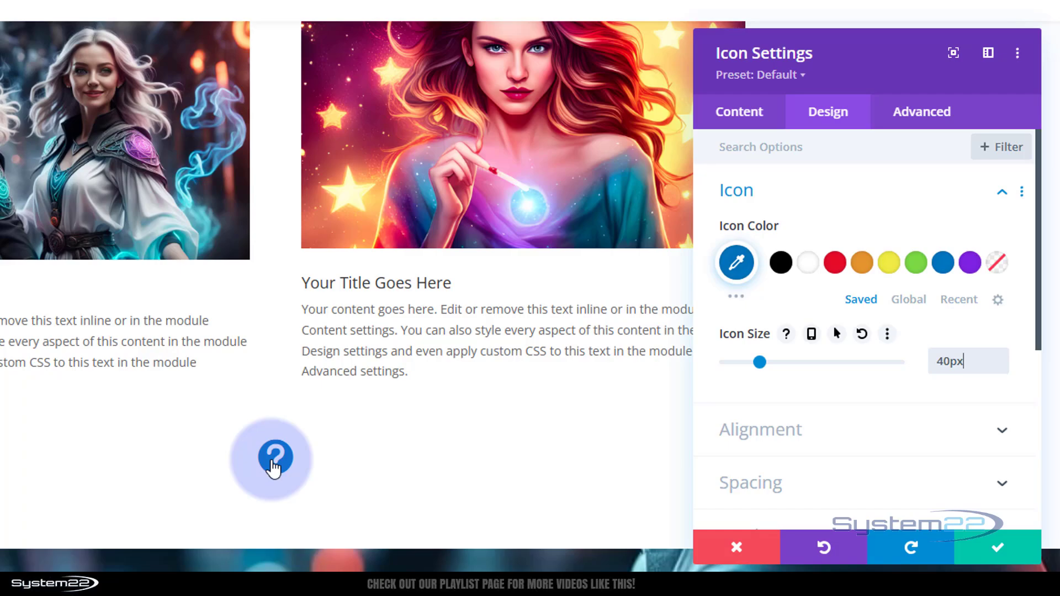
Step: Set the question mark icon's link URL to #qs and save the module settings
click(735, 119)
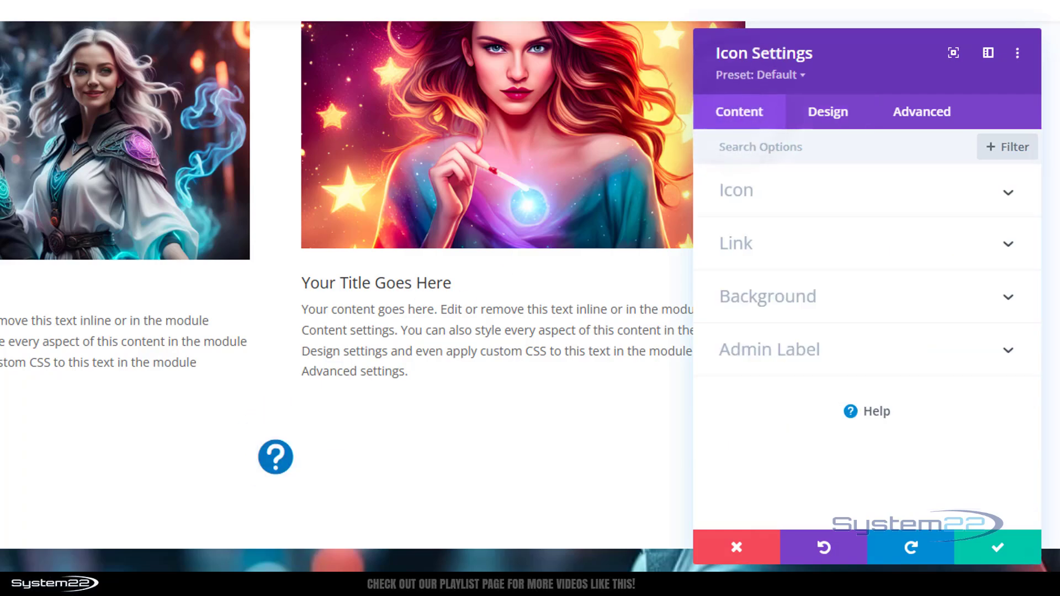
scroll(347, 285, down, 3)
scroll(346, 285, up, 3)
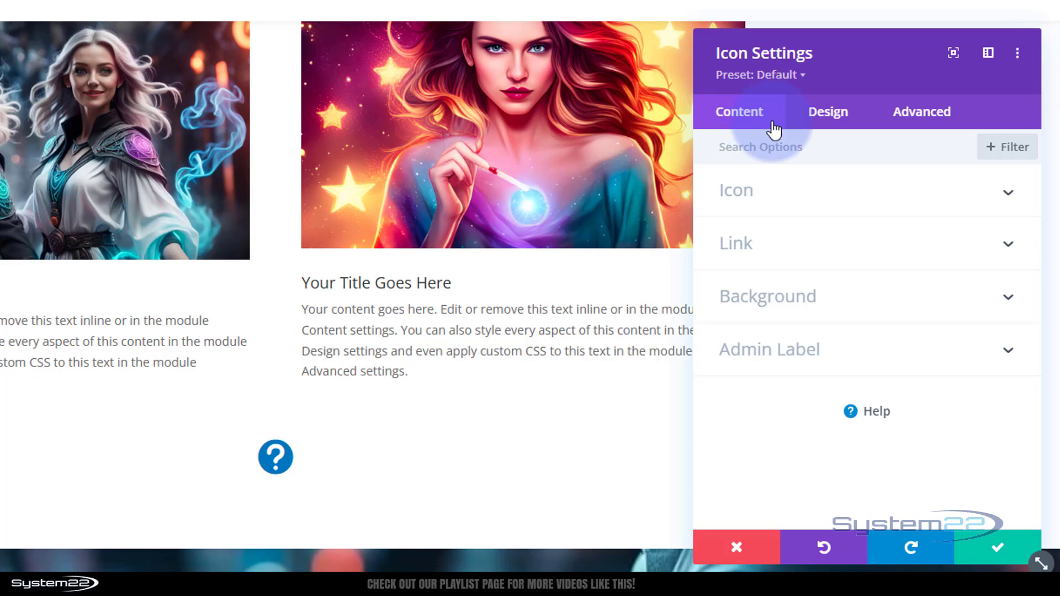
click(757, 244)
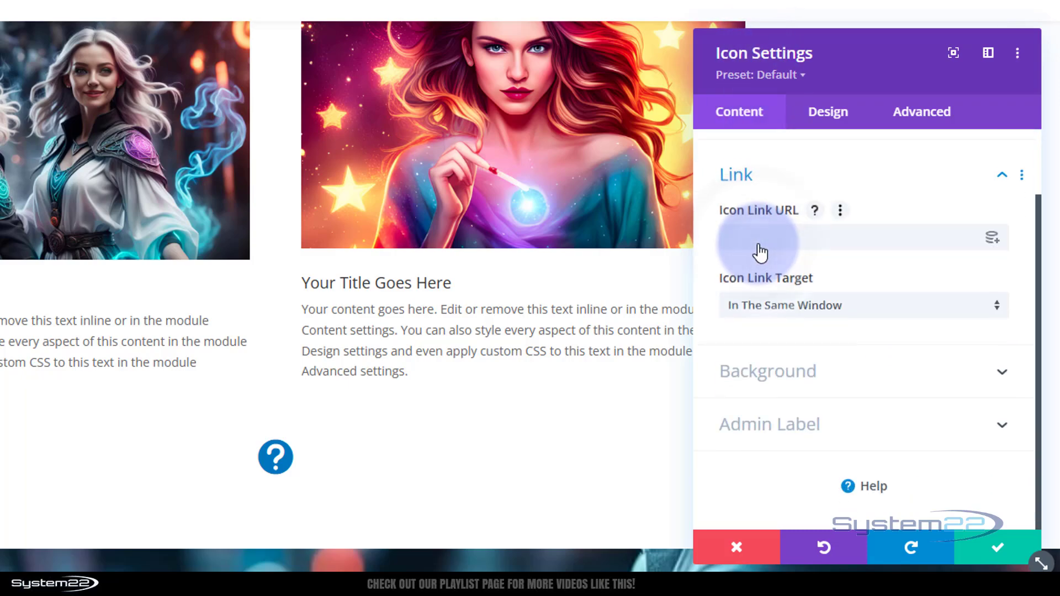
click(760, 253)
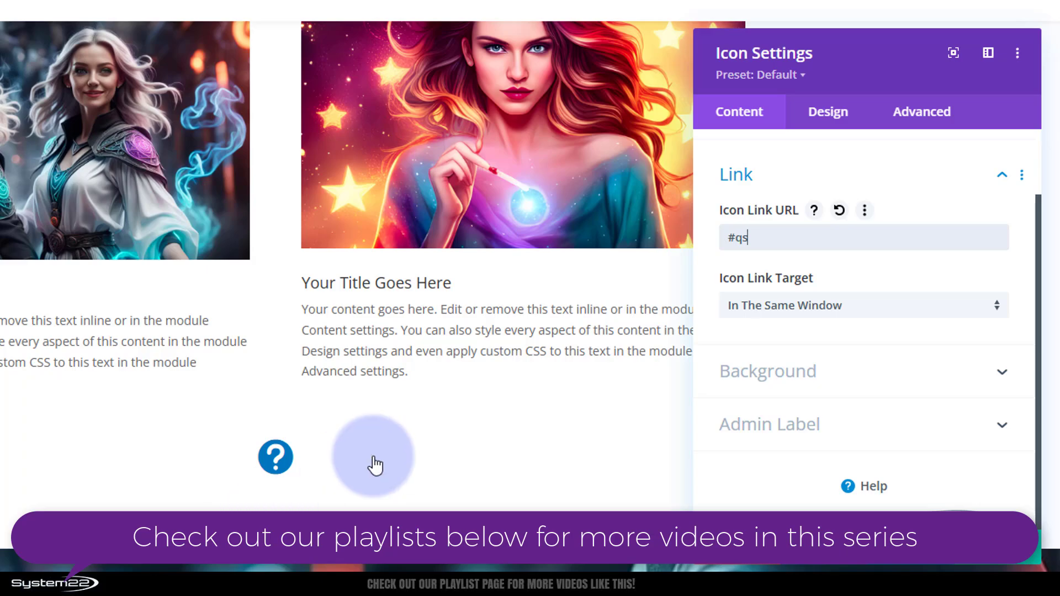
scroll(40, 505, down, 3)
scroll(45, 506, down, 4)
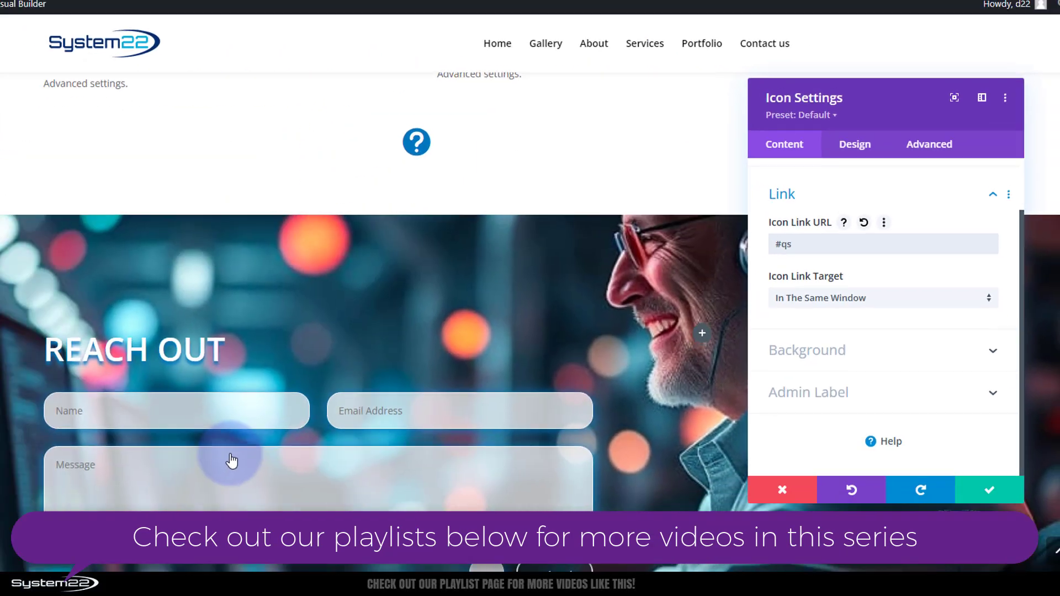
scroll(44, 507, up, 3)
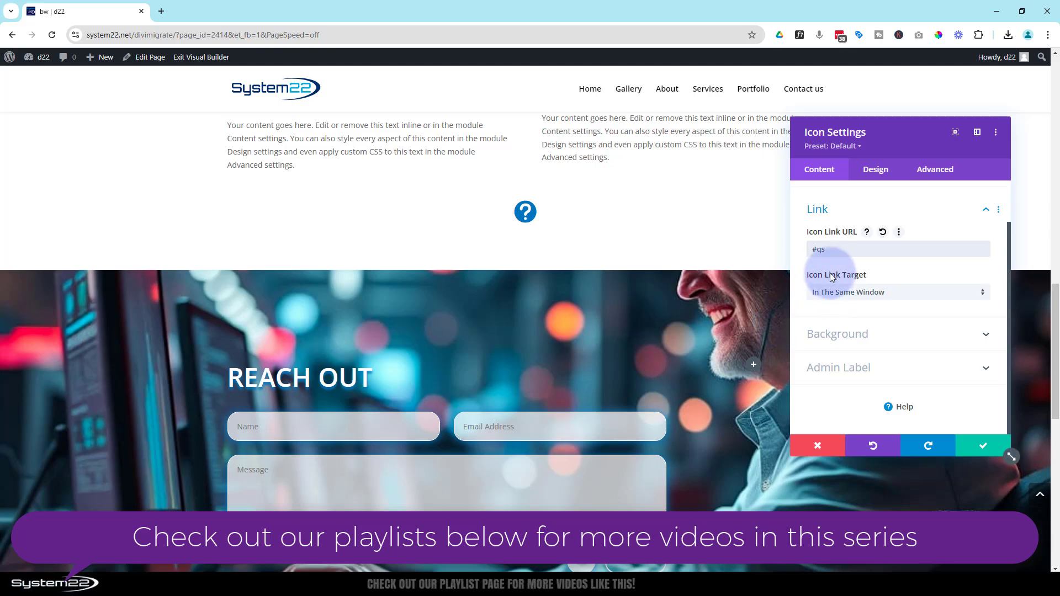
triple_click(819, 251)
key(BackSpace)
double_click(820, 250)
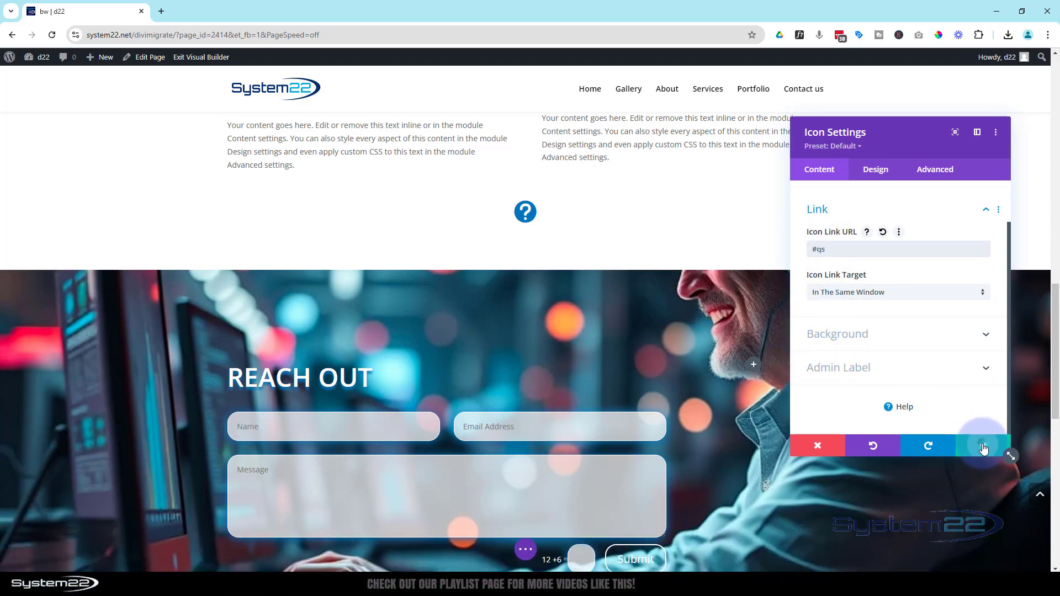
click(983, 447)
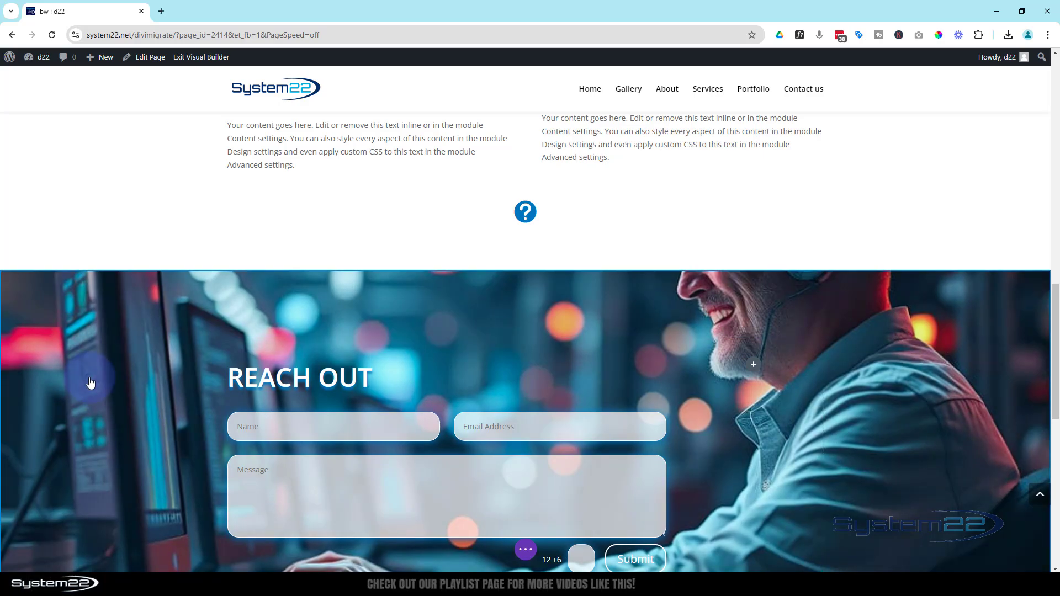
Step: Check the CSS ID in the Reach Out section's advanced settings and save the section
mouse_move(90, 378)
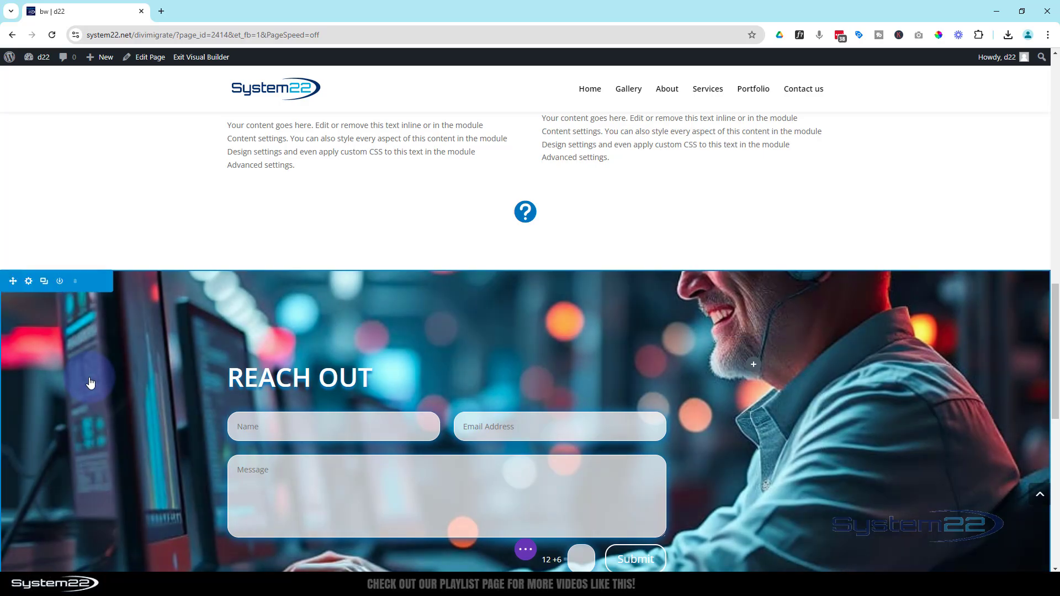
click(29, 282)
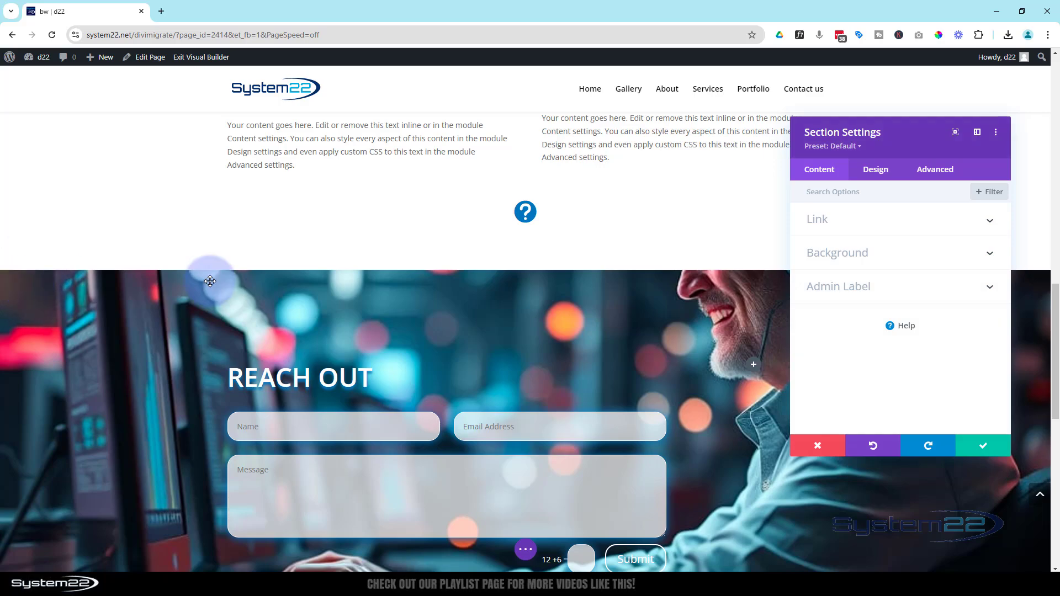
click(928, 174)
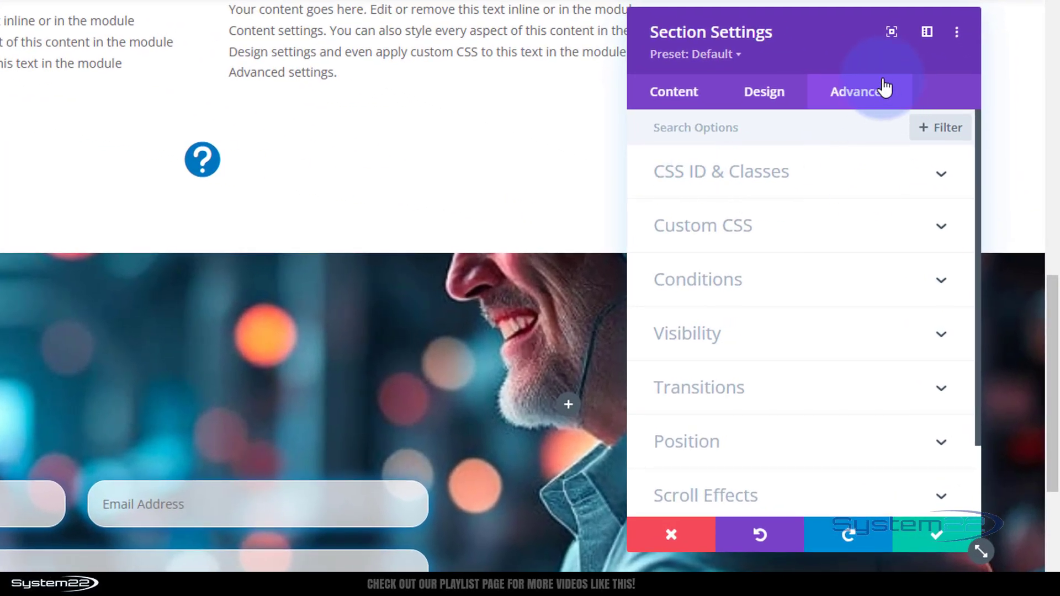
click(861, 174)
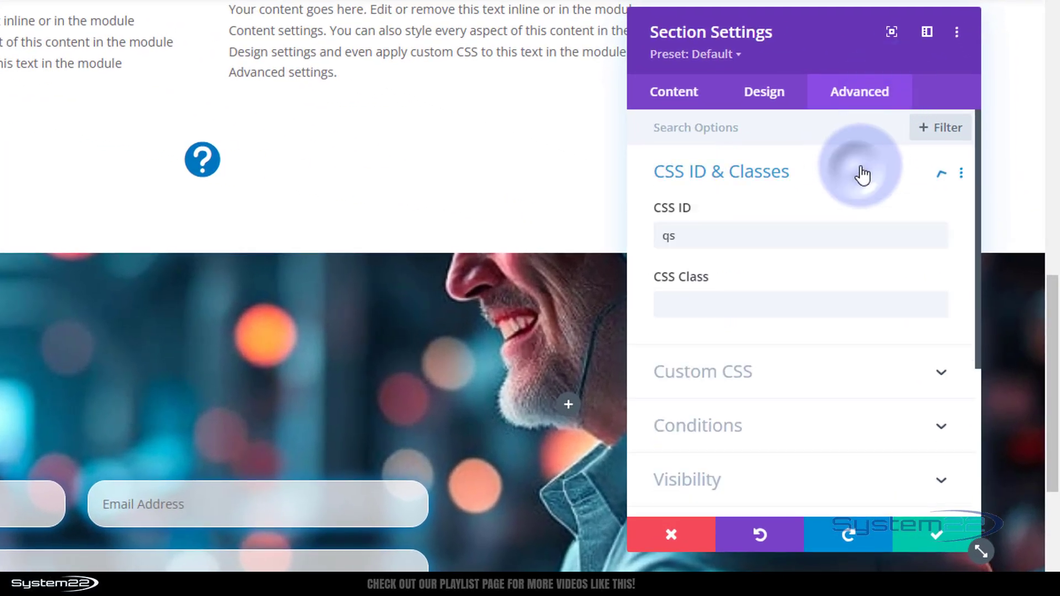
click(935, 535)
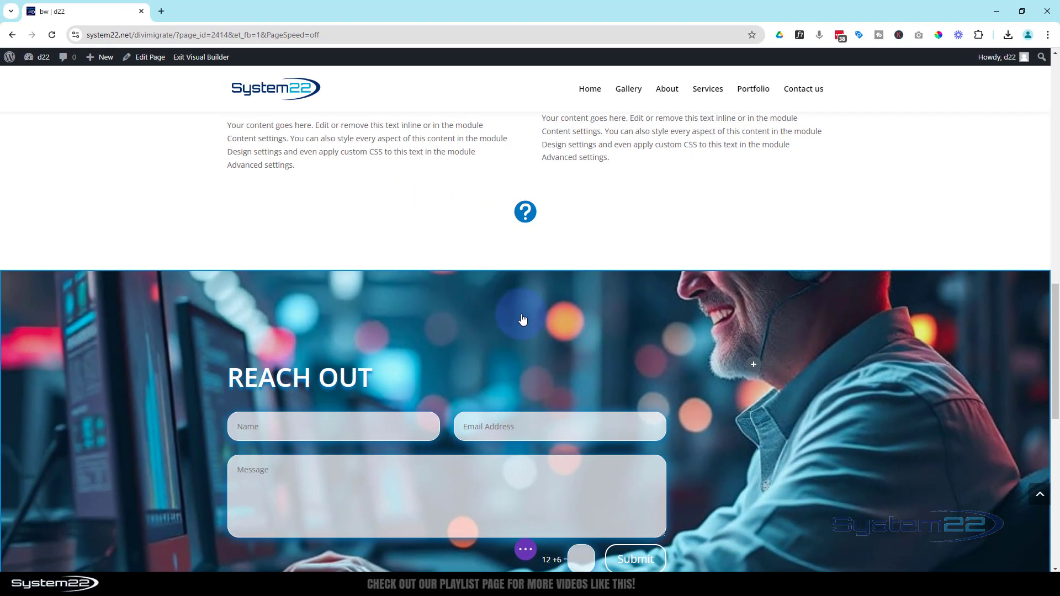
Step: Give the row holding the question mark icon a red background color
click(442, 230)
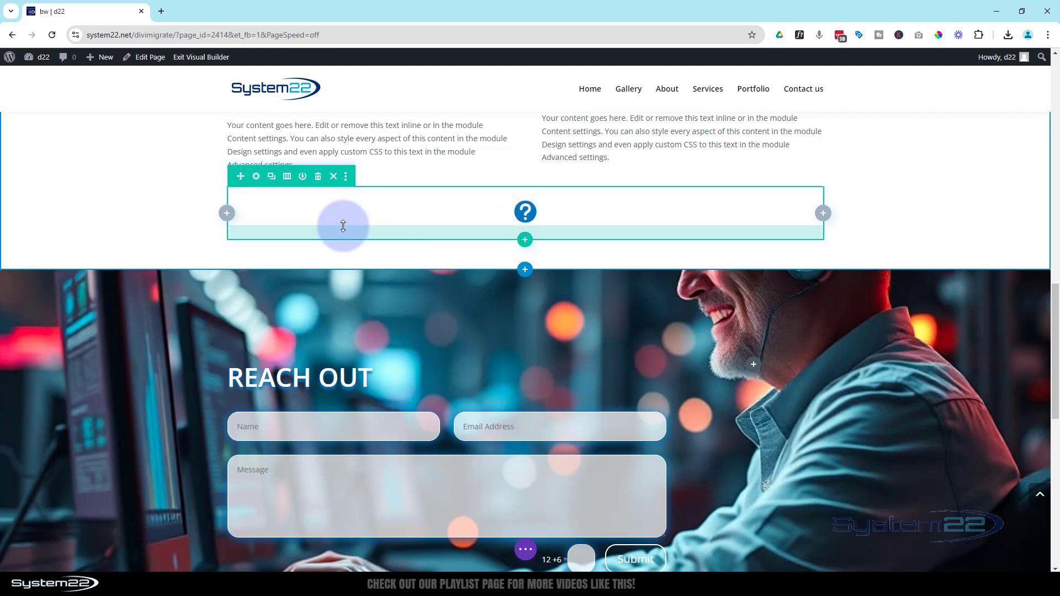
click(257, 178)
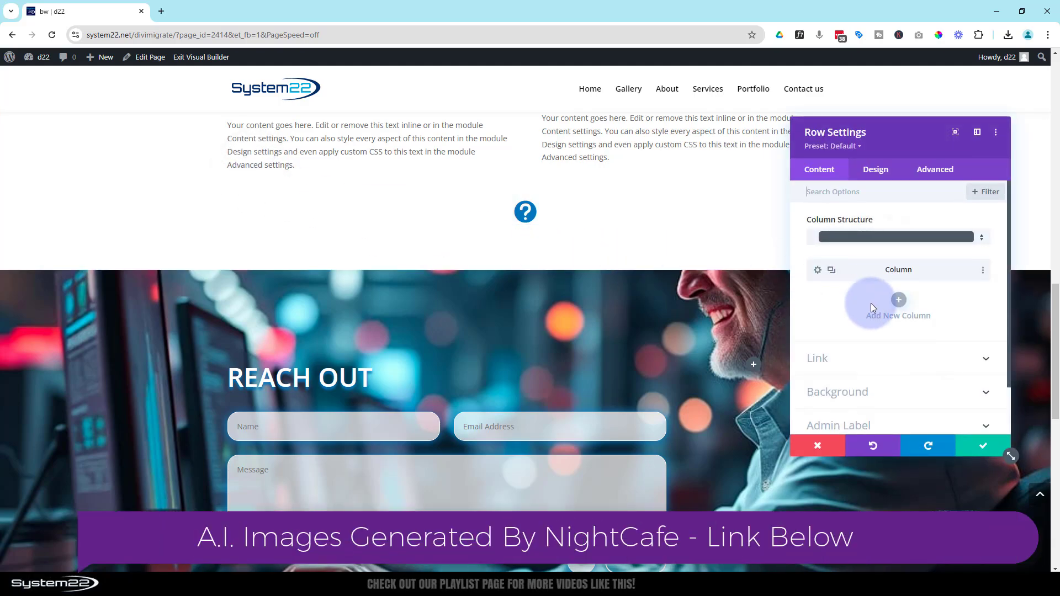
scroll(854, 375, down, 2)
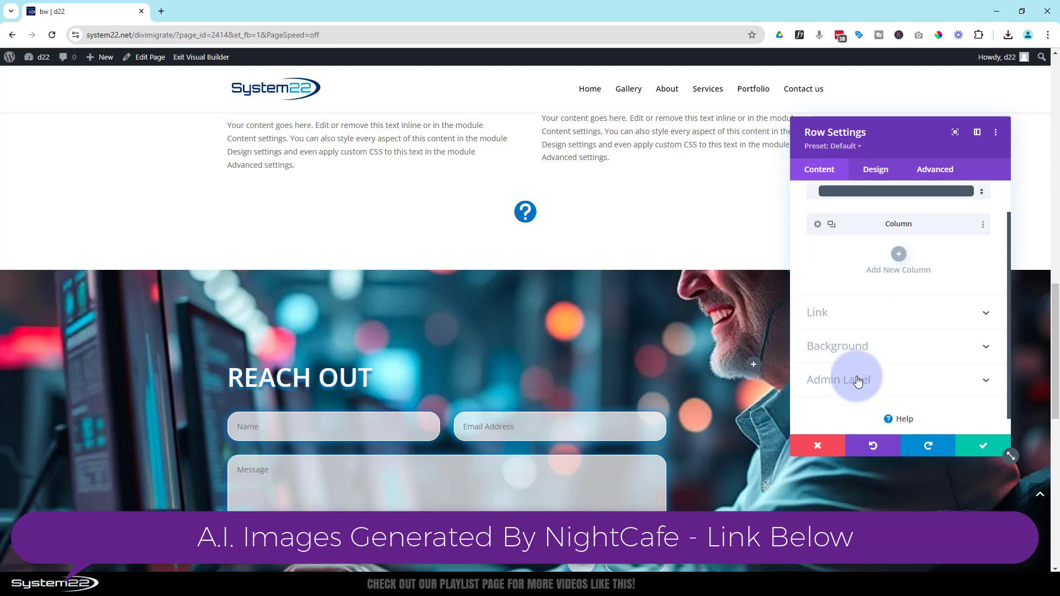
click(842, 338)
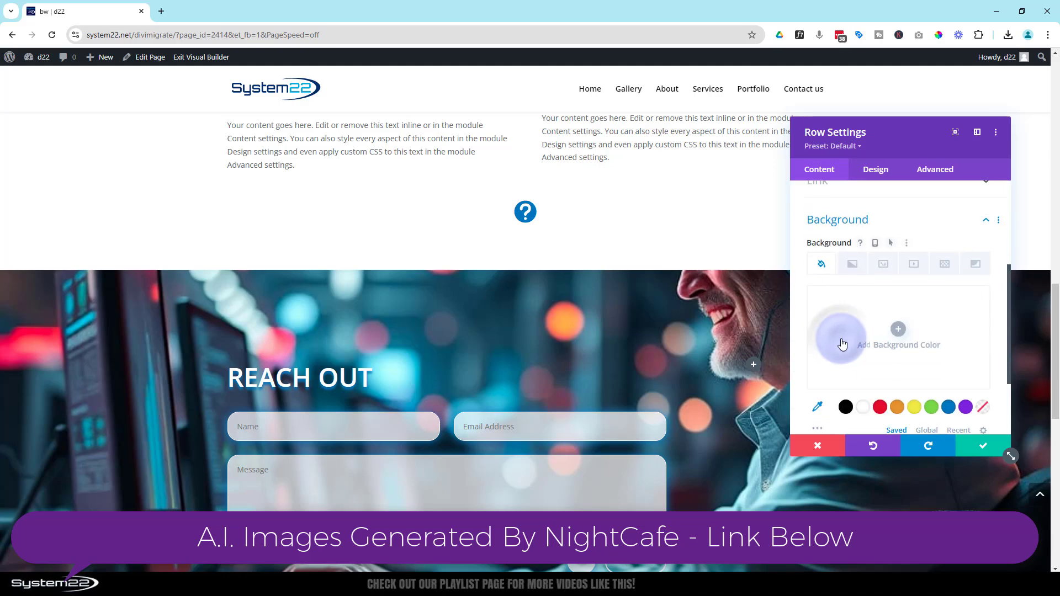
click(880, 408)
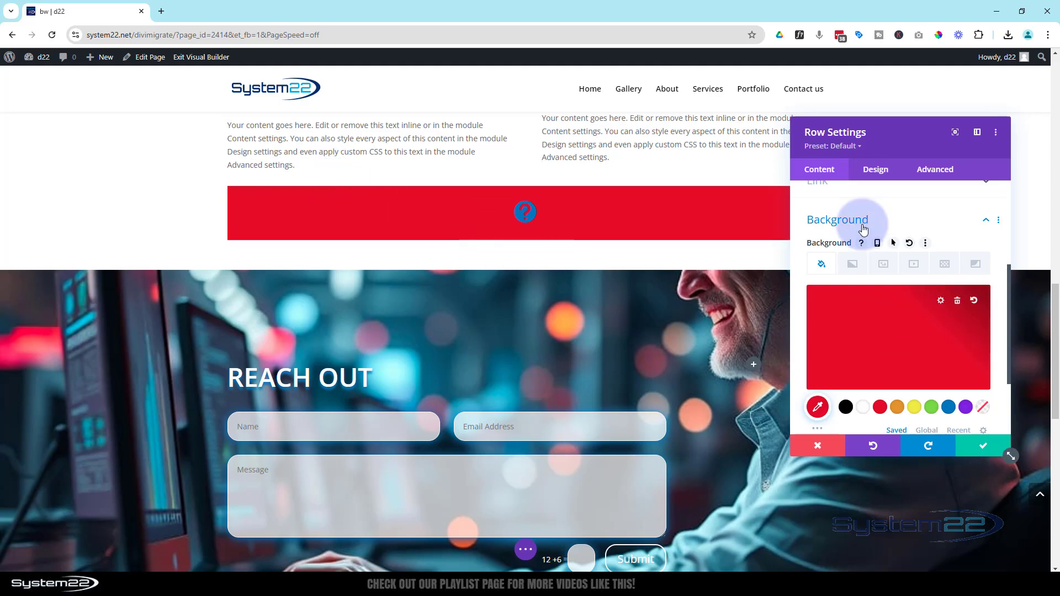
Step: Set the question mark icon row's width to 50px in its sizing options
click(876, 171)
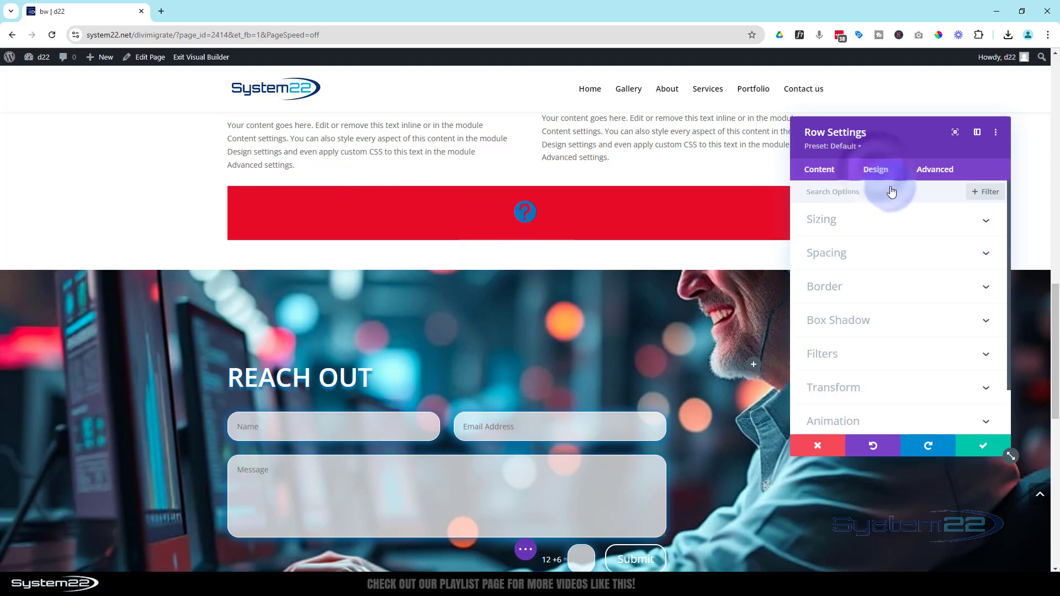
click(901, 225)
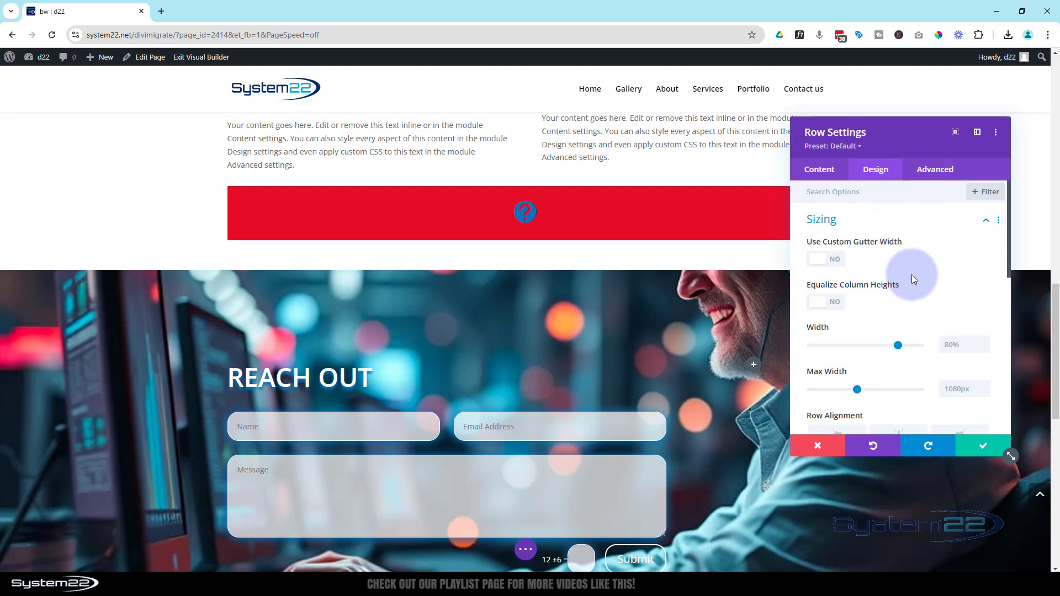
scroll(913, 287, down, 1)
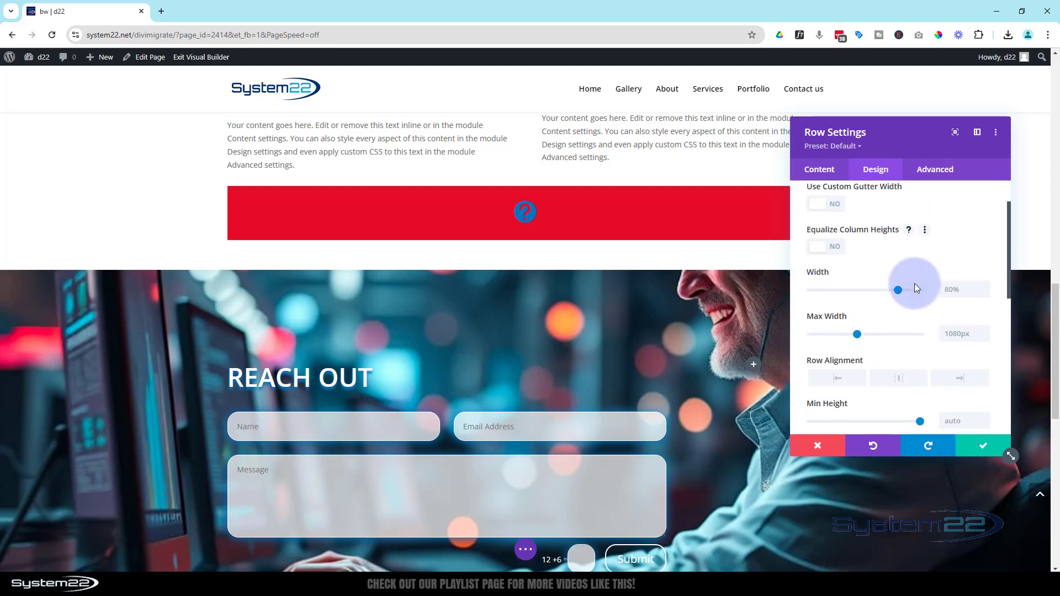
click(955, 291)
text(50)
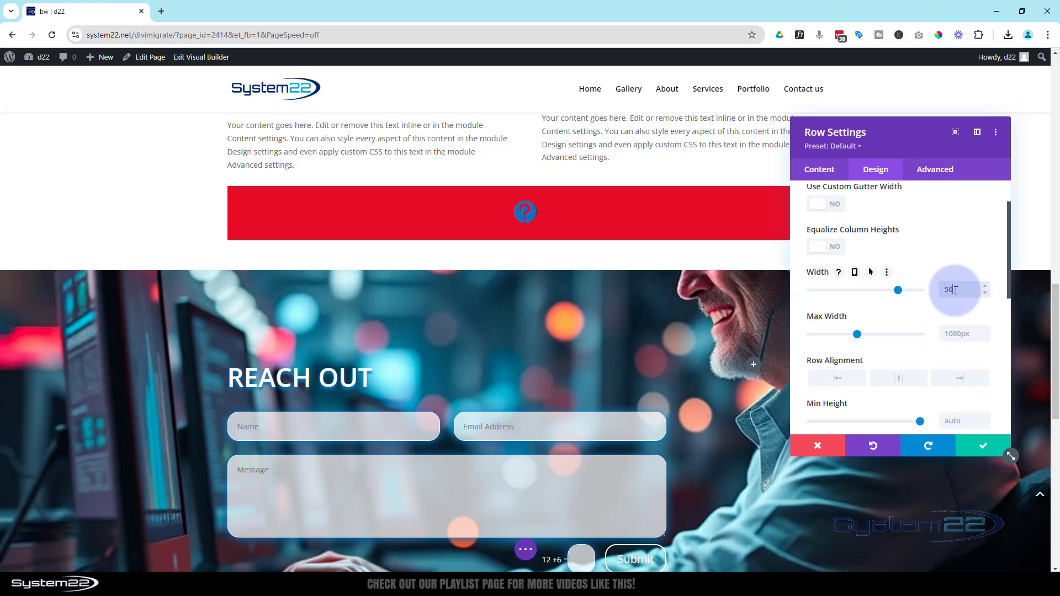
text(%)
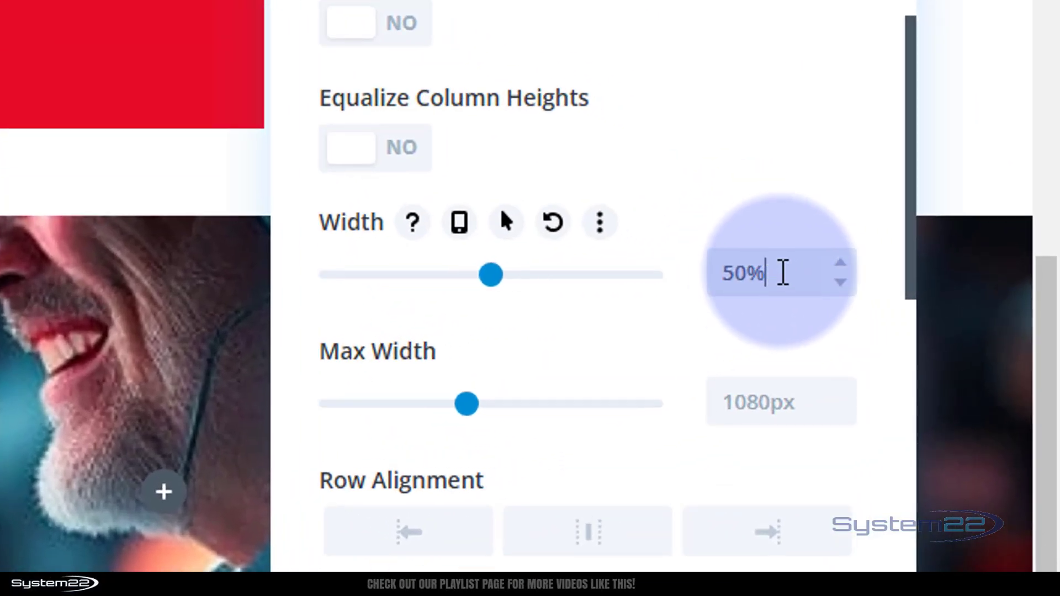
drag(782, 273, 748, 272)
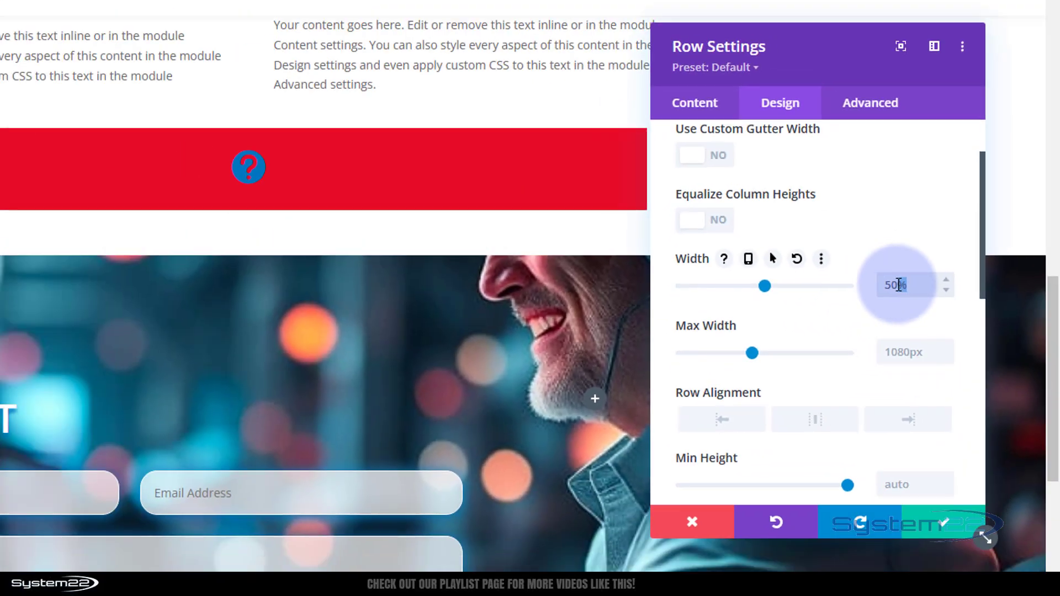
text(px)
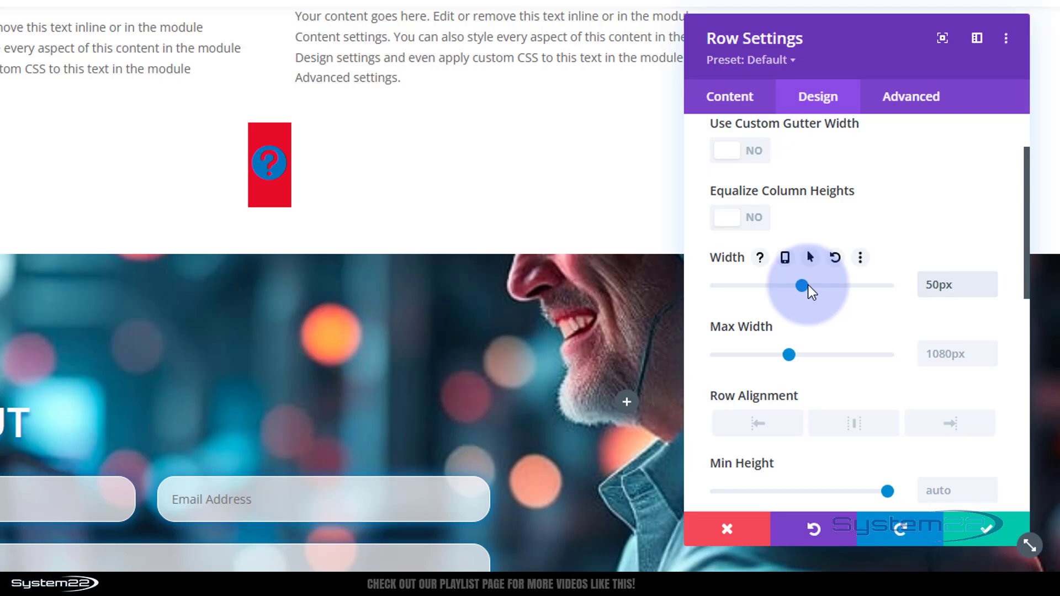
Step: Set the question mark icon row's height to 50px
scroll(807, 287, down, 5)
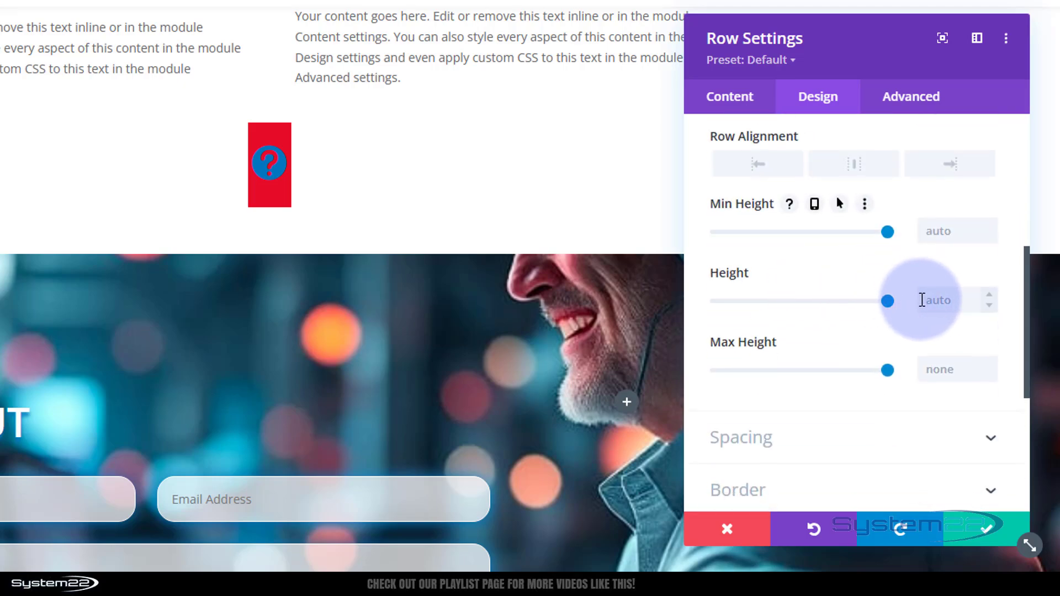
click(919, 299)
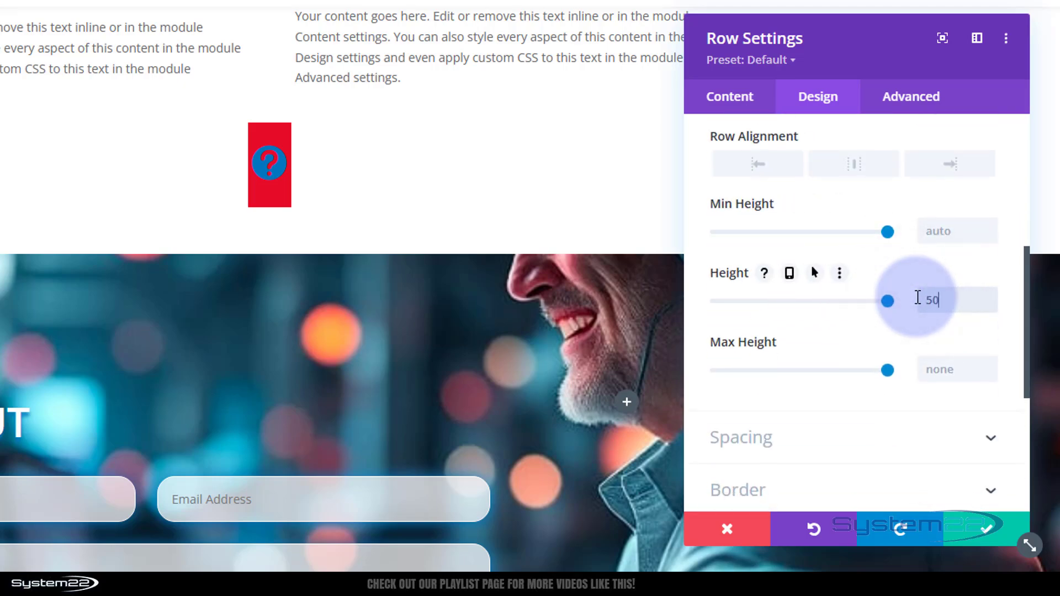
text(50px)
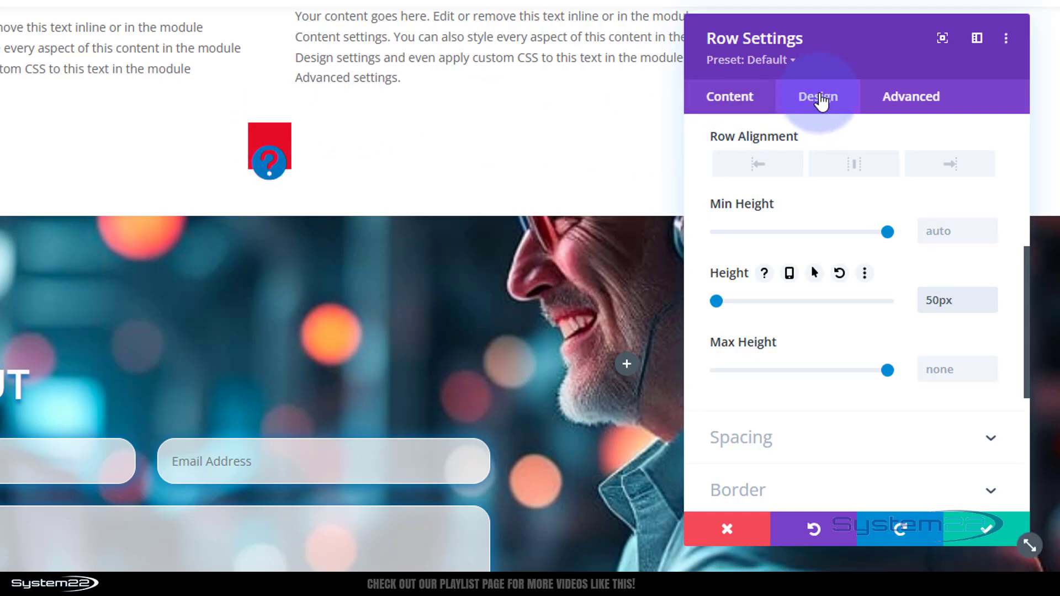
Step: Link the row's top and bottom padding and set both to 5px
scroll(850, 183, up, 1)
scroll(851, 179, up, 5)
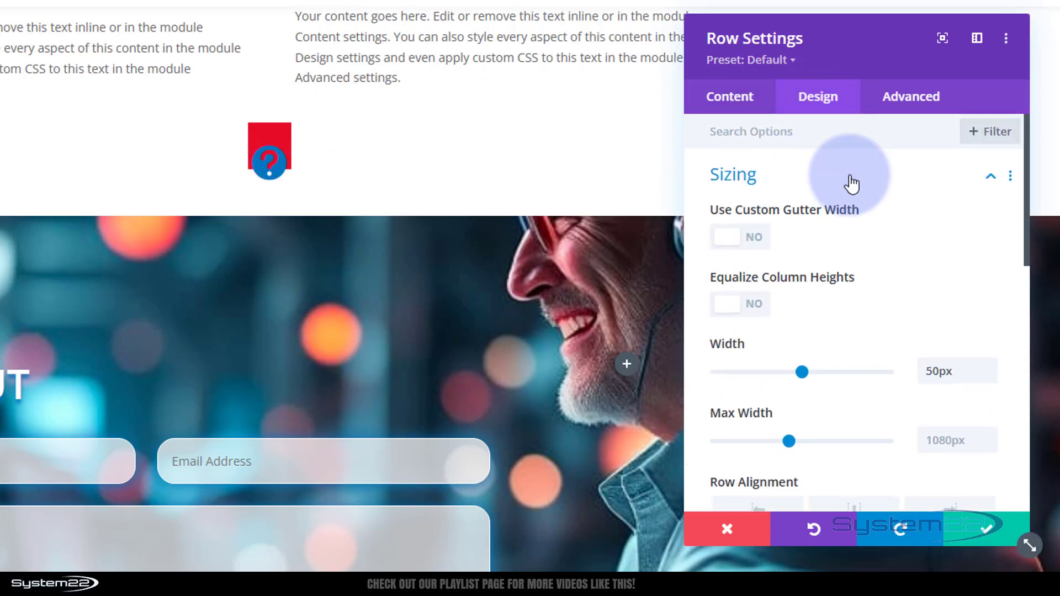
click(829, 185)
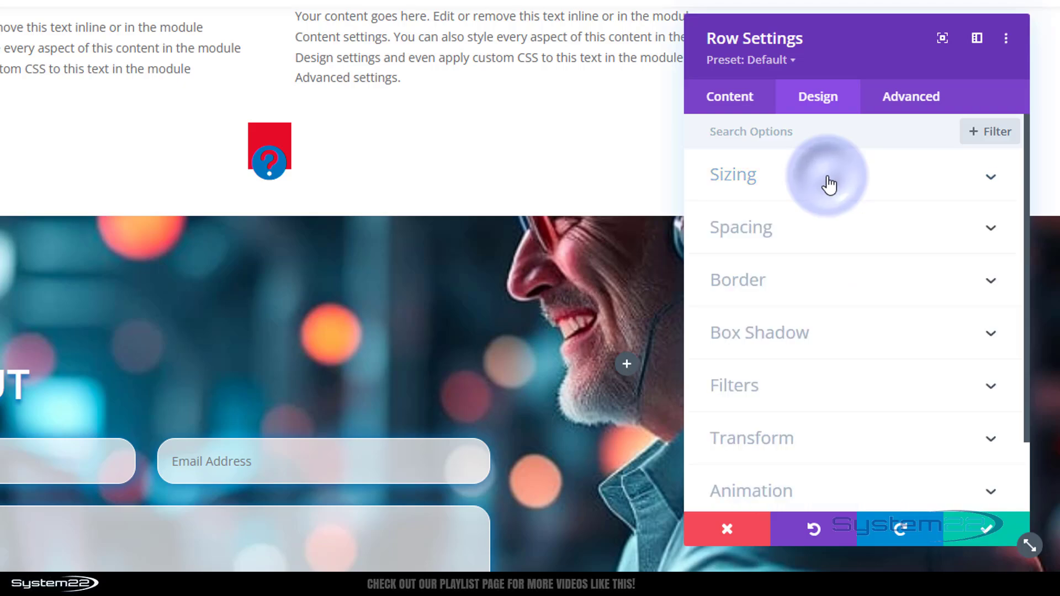
click(814, 229)
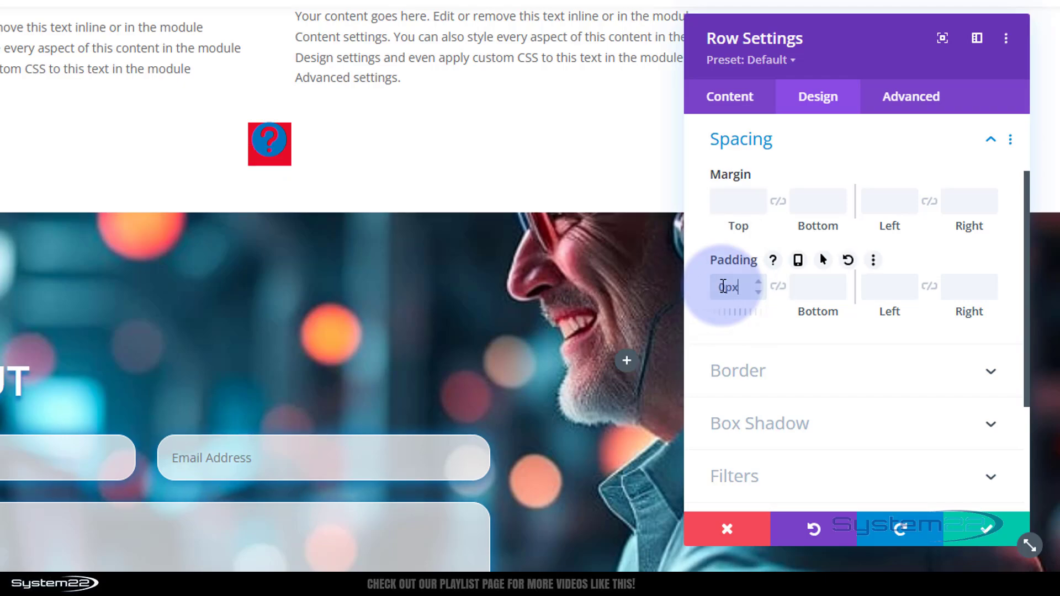
click(779, 293)
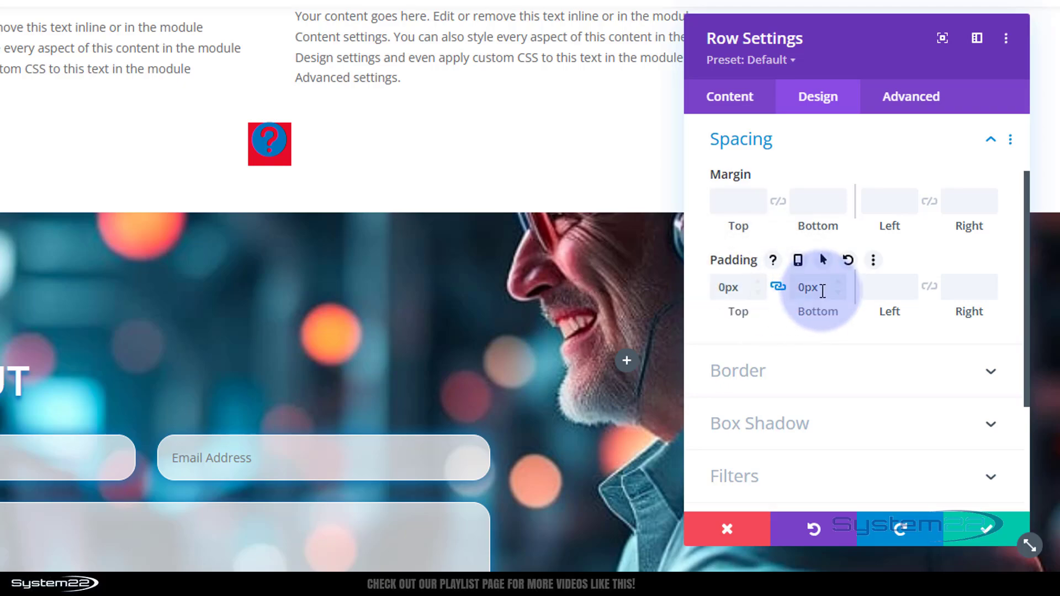
click(759, 282)
click(759, 282)
click(758, 282)
click(759, 282)
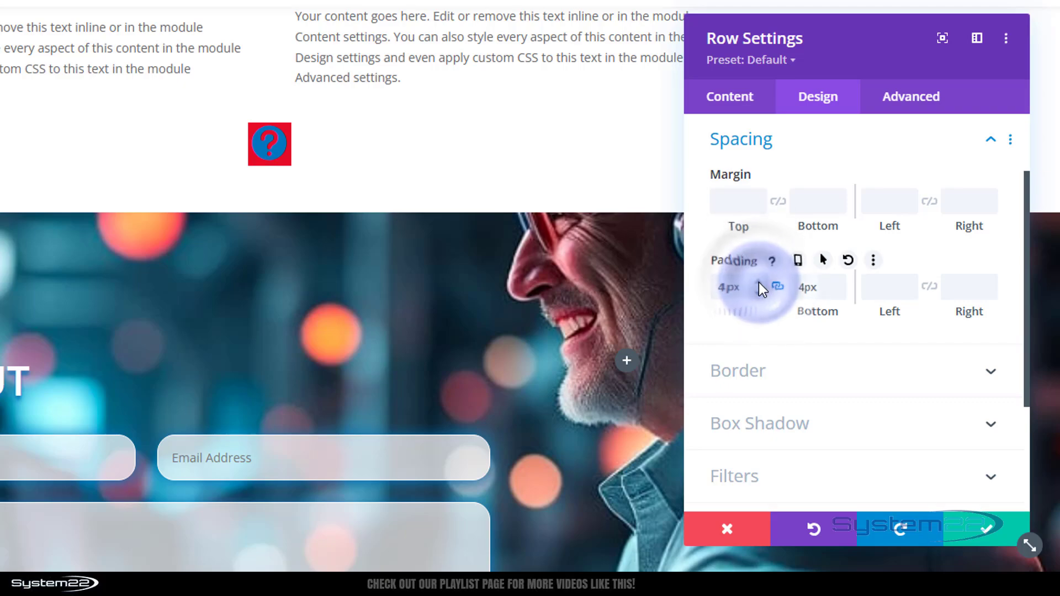
click(758, 283)
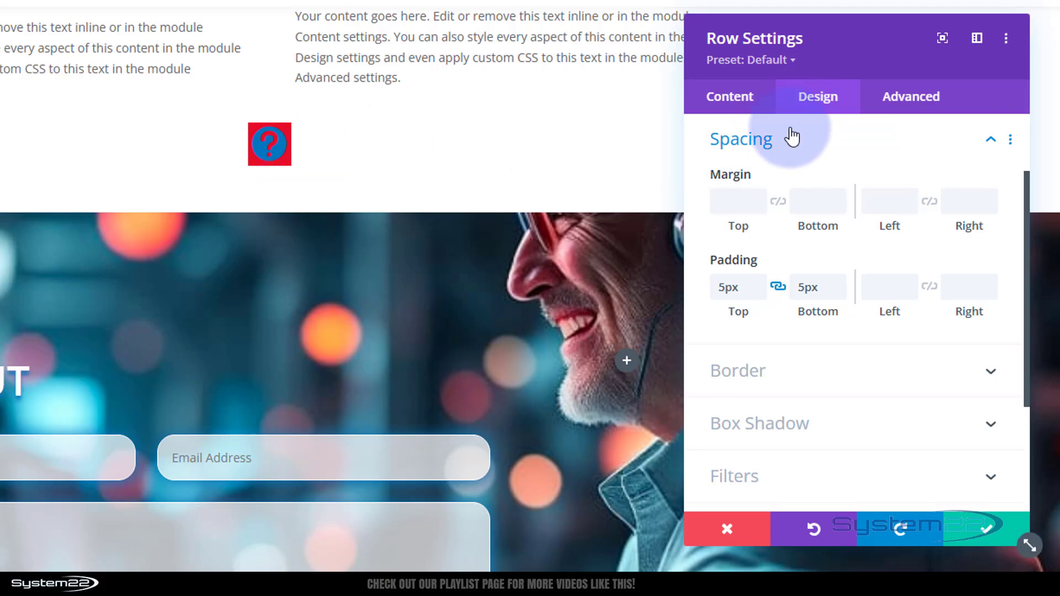
Step: Round all four corners of the icon row to 50px
click(847, 365)
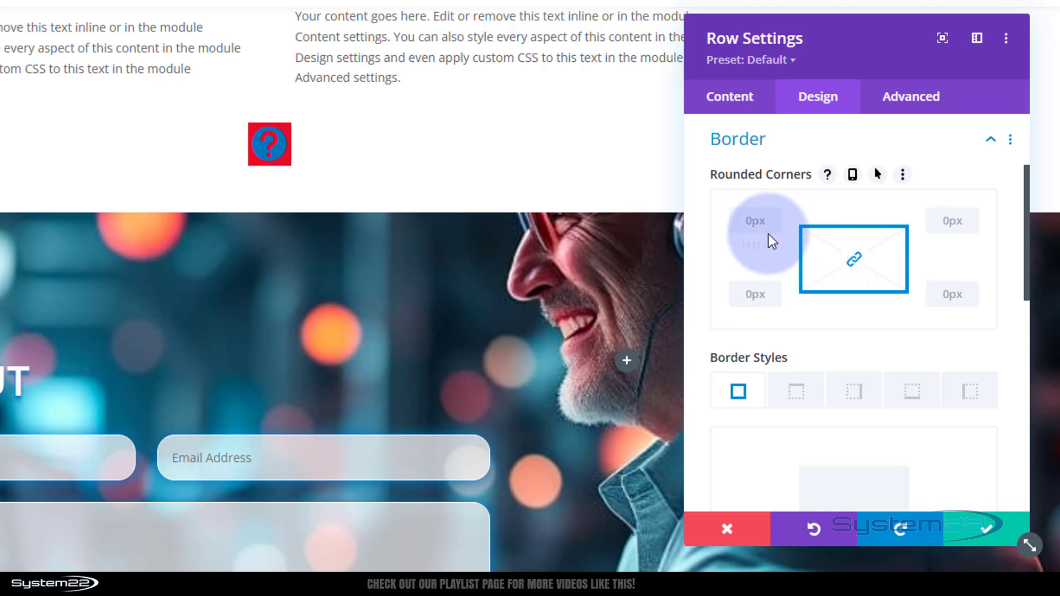
click(736, 220)
double_click(735, 219)
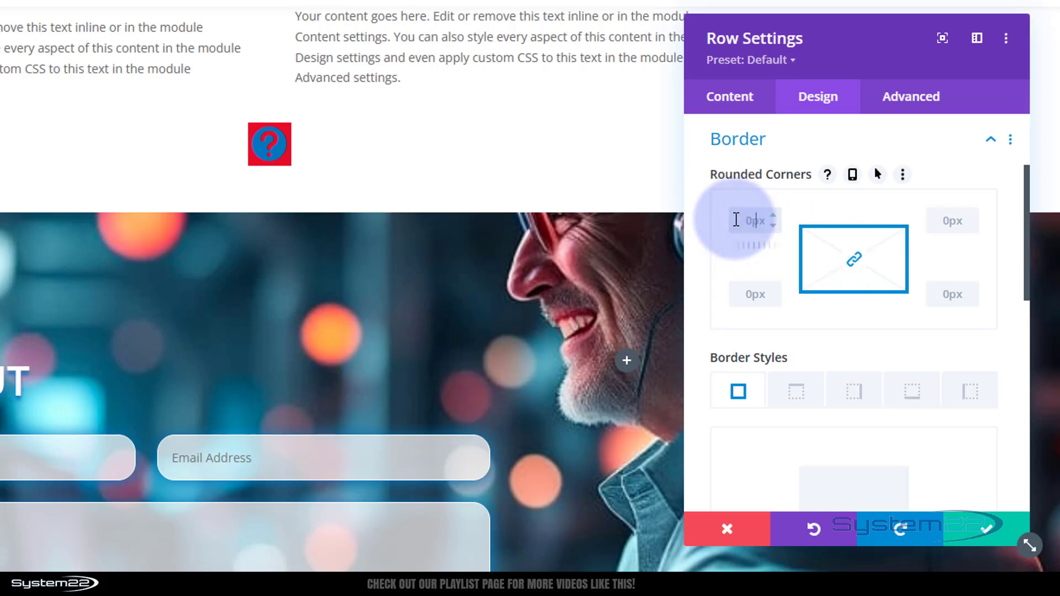
text(50px)
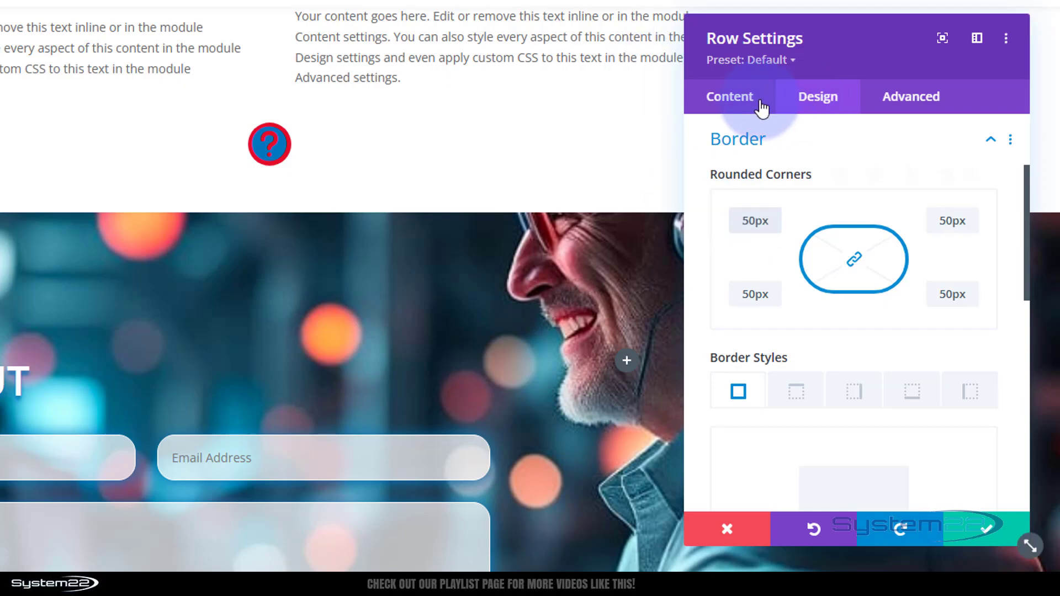
Step: Change the icon row's background color to white #ffffff
click(735, 105)
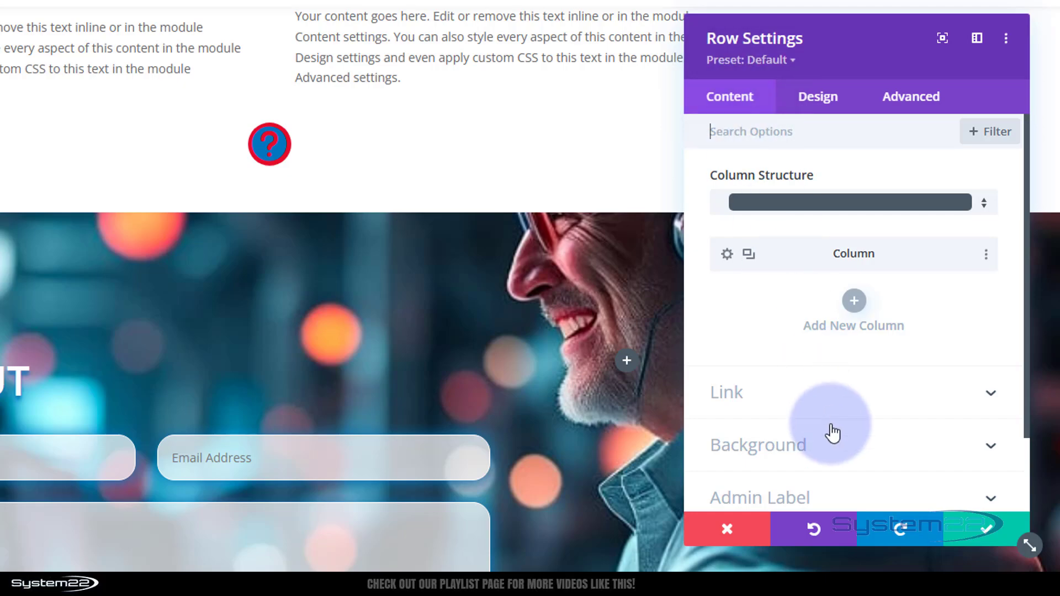
click(803, 461)
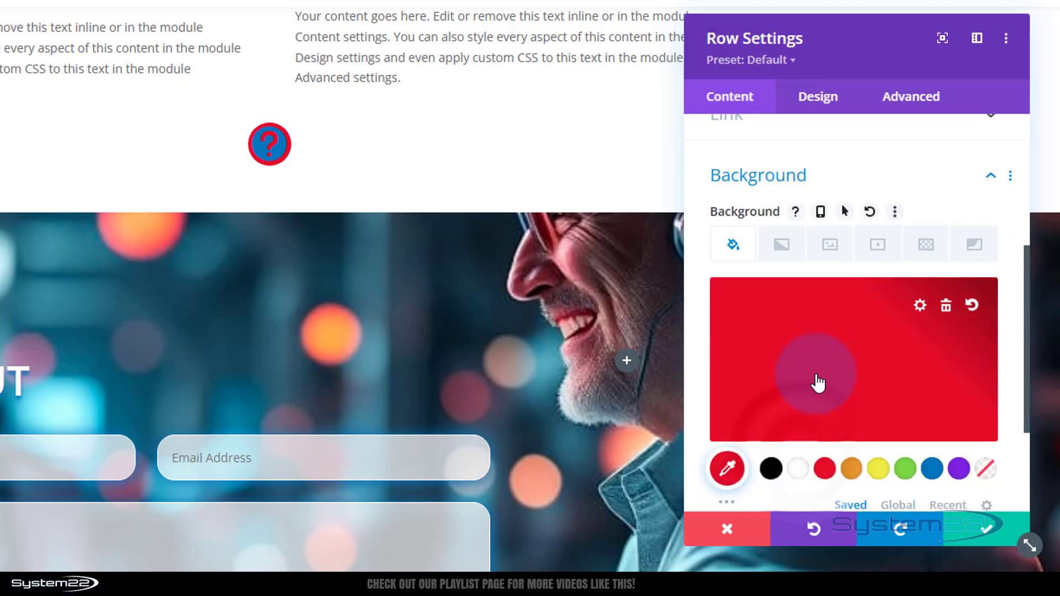
click(800, 478)
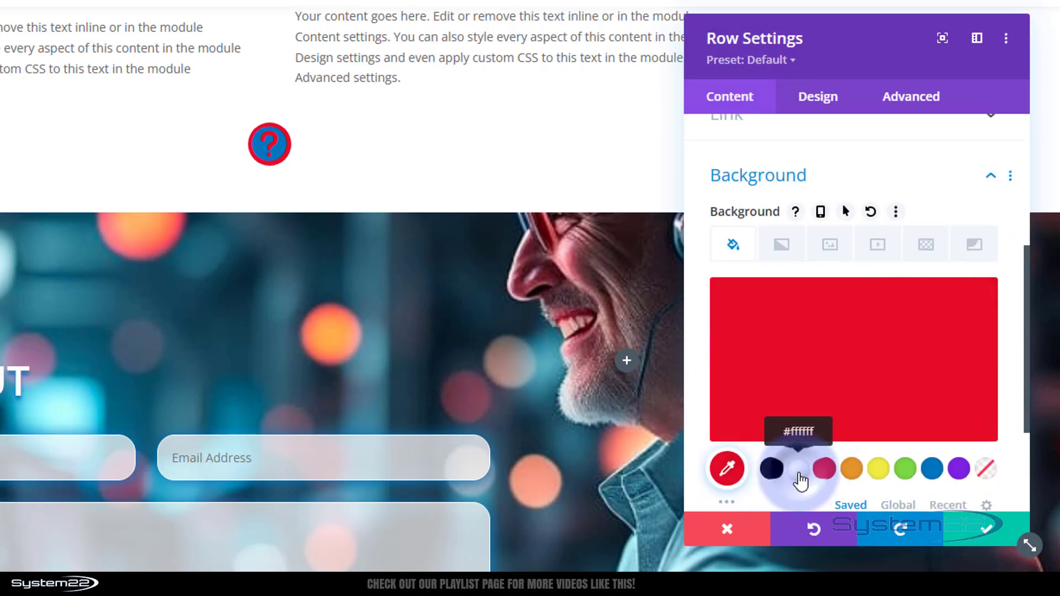
click(855, 351)
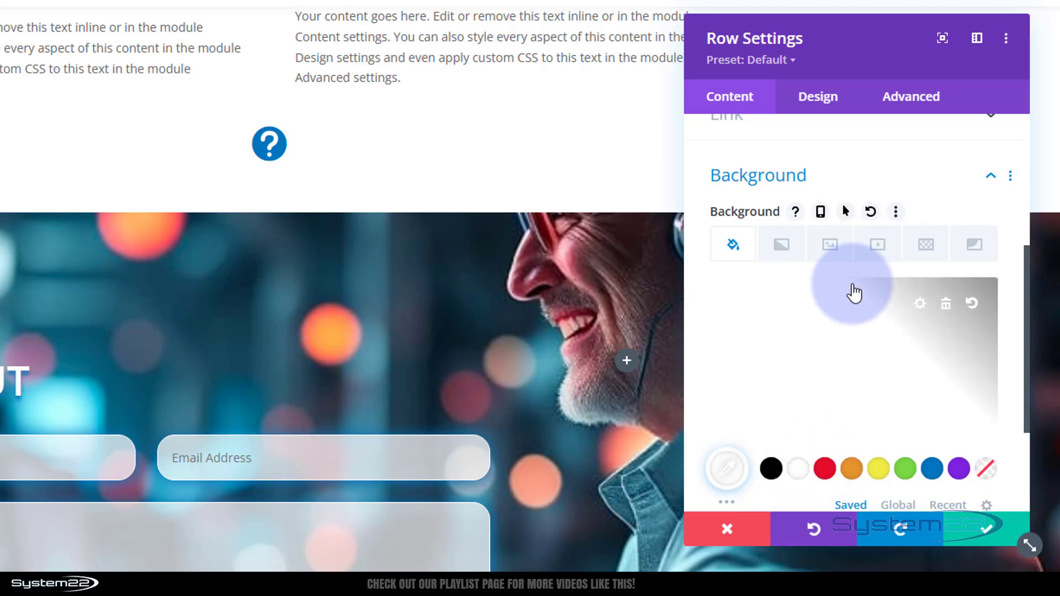
Step: Give the icon row the soft box shadow preset offset 6px horizontally and 6px vertically
click(820, 106)
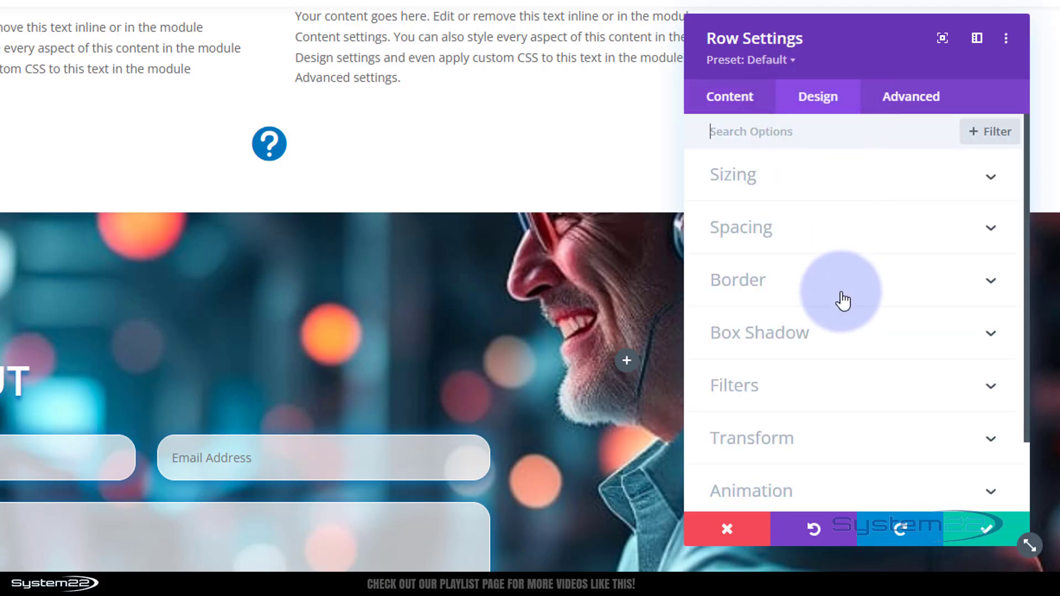
click(830, 333)
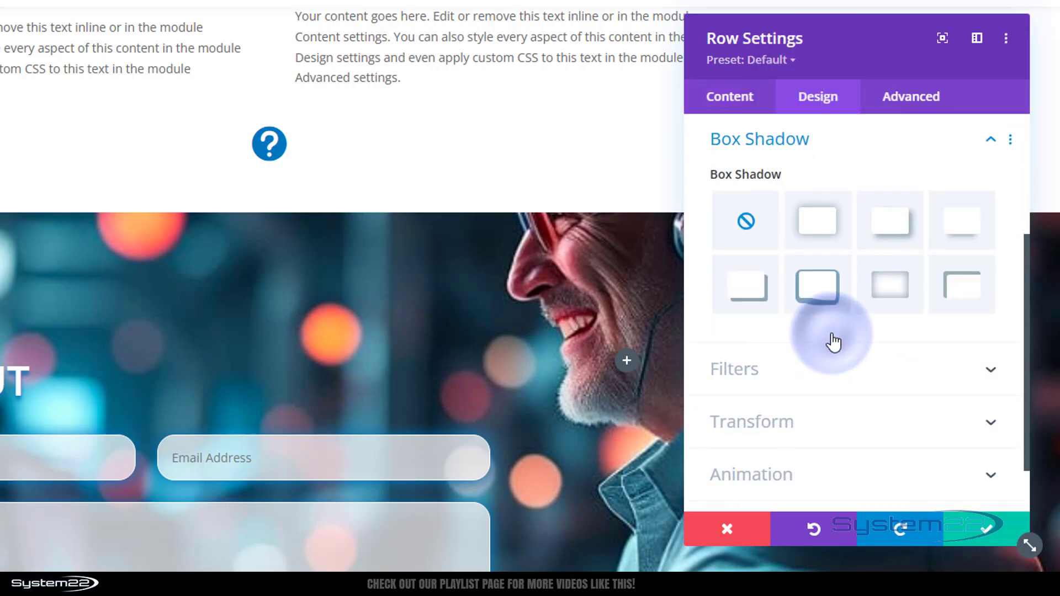
click(889, 228)
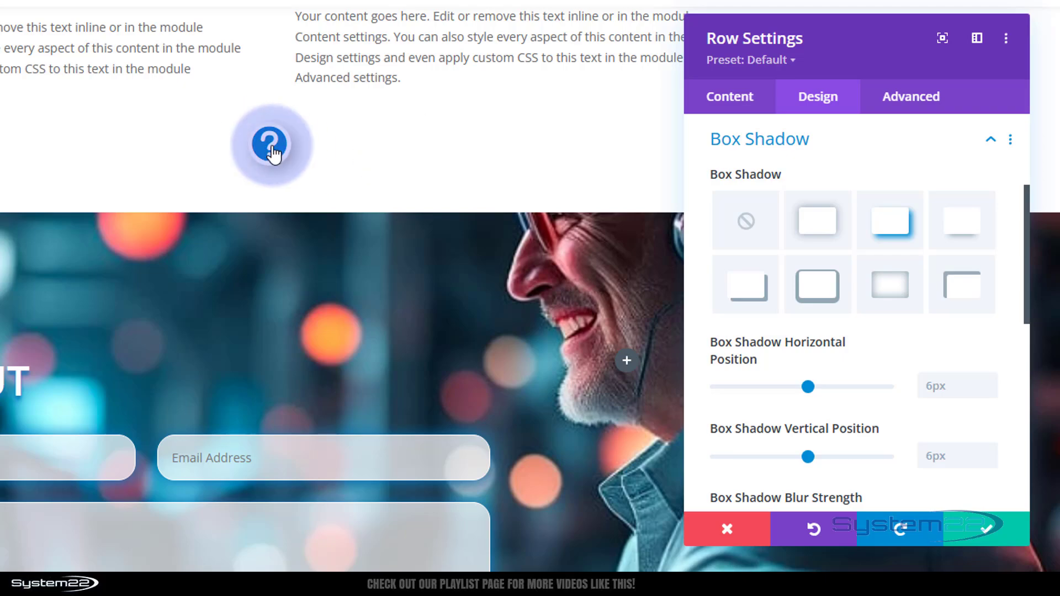
click(827, 154)
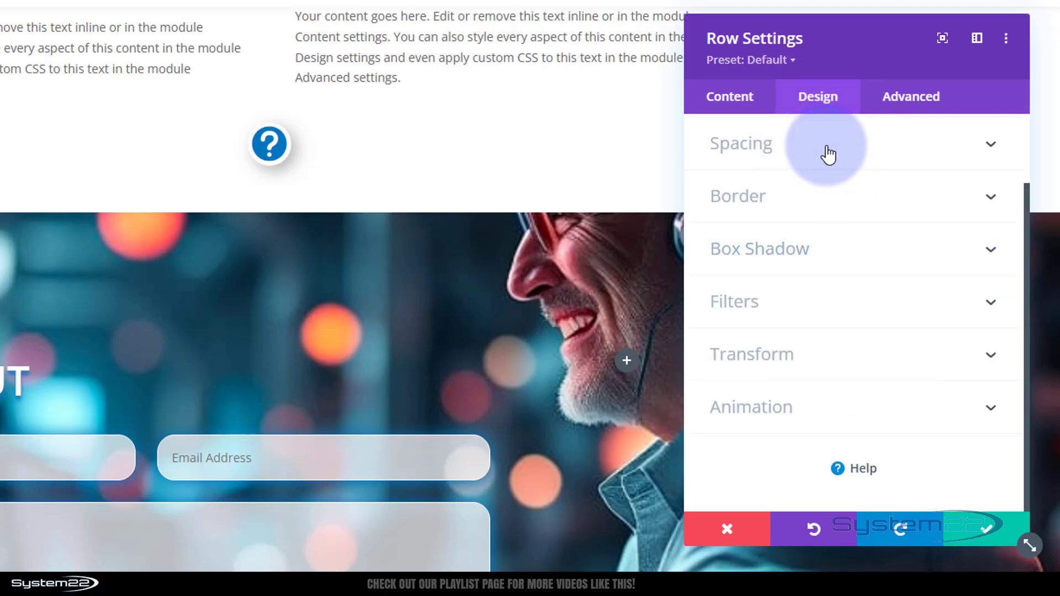
Step: Lower the icon row's opacity filter to 67%
click(811, 306)
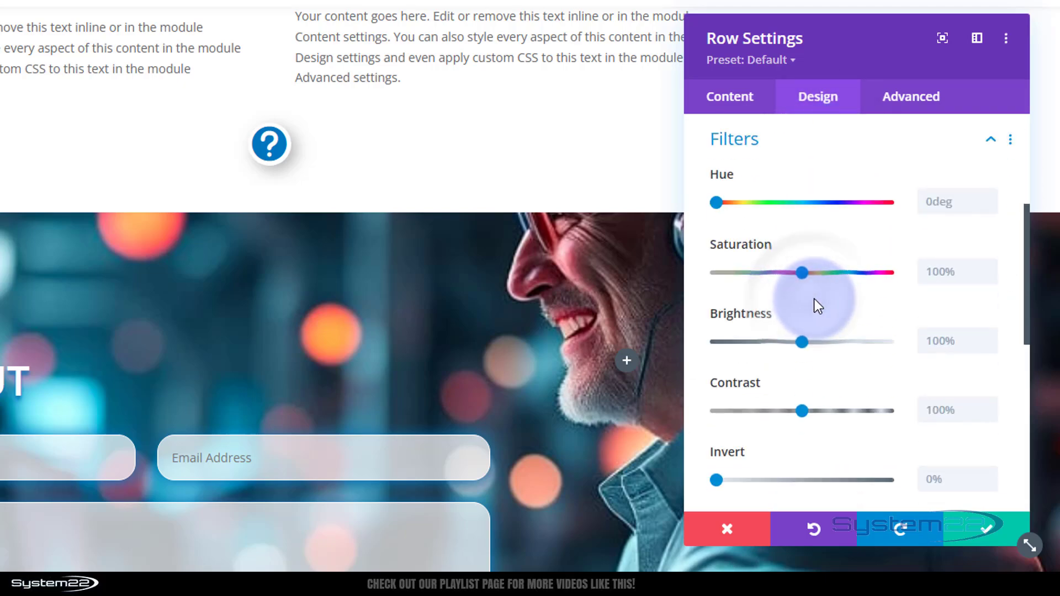
scroll(810, 280, down, 6)
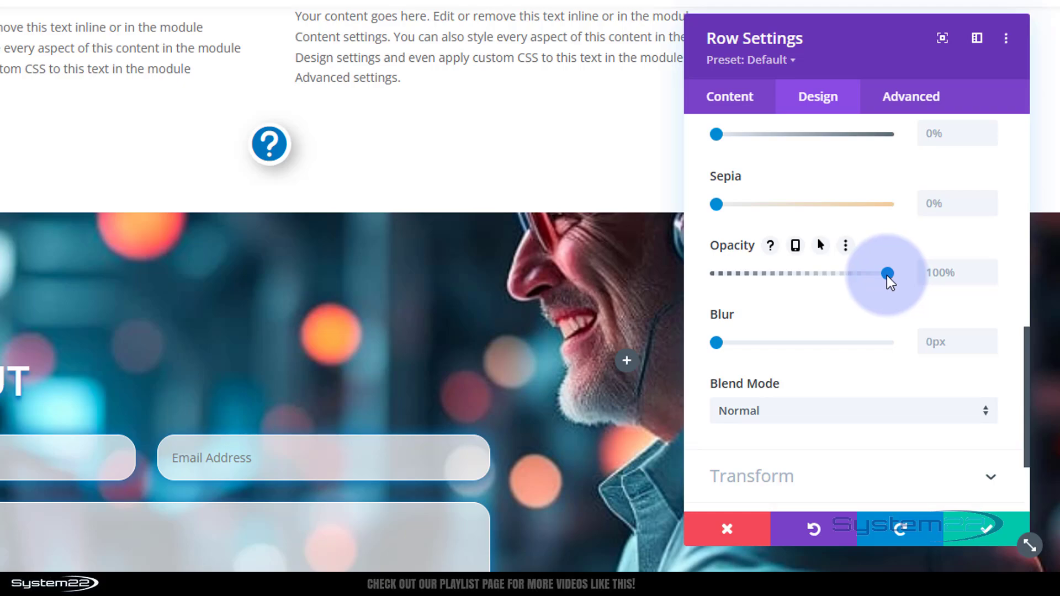
drag(887, 275, 835, 275)
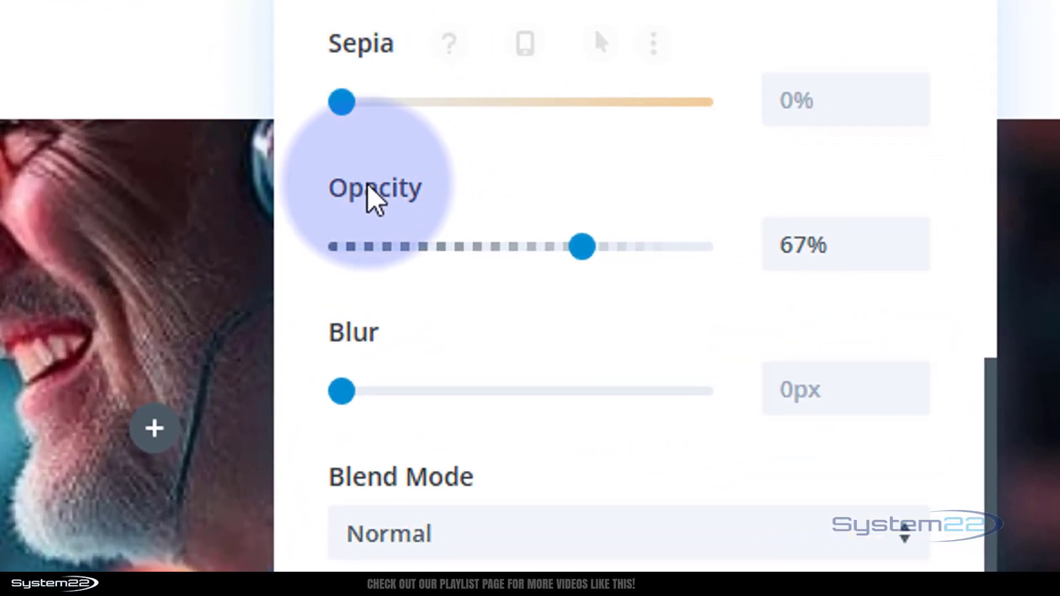
Step: Enable hover options for the row's opacity, set the hover state to 100%, and switch back to the desktop state
mouse_move(367, 196)
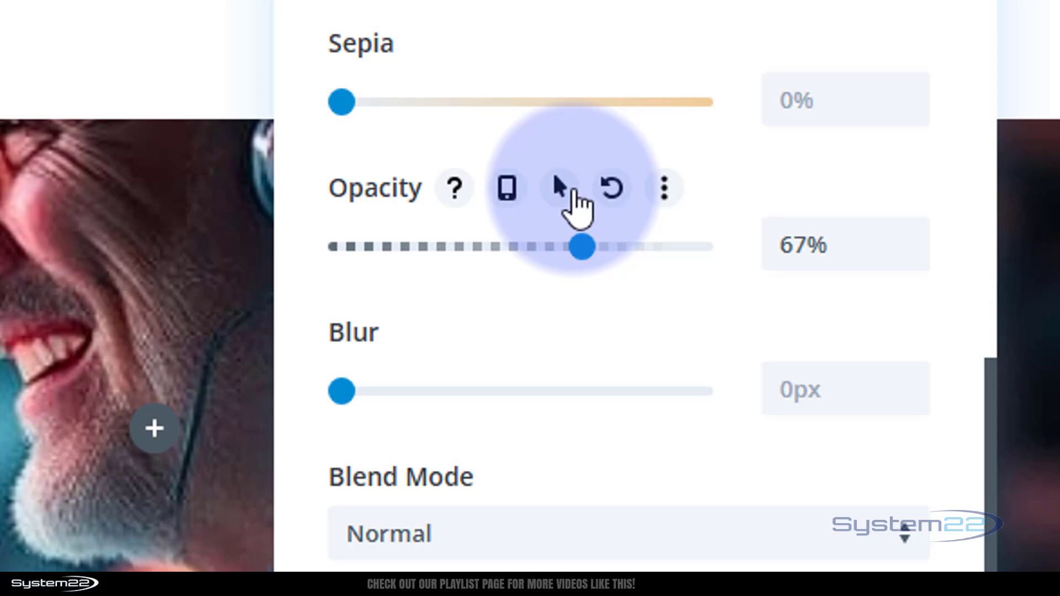
click(559, 190)
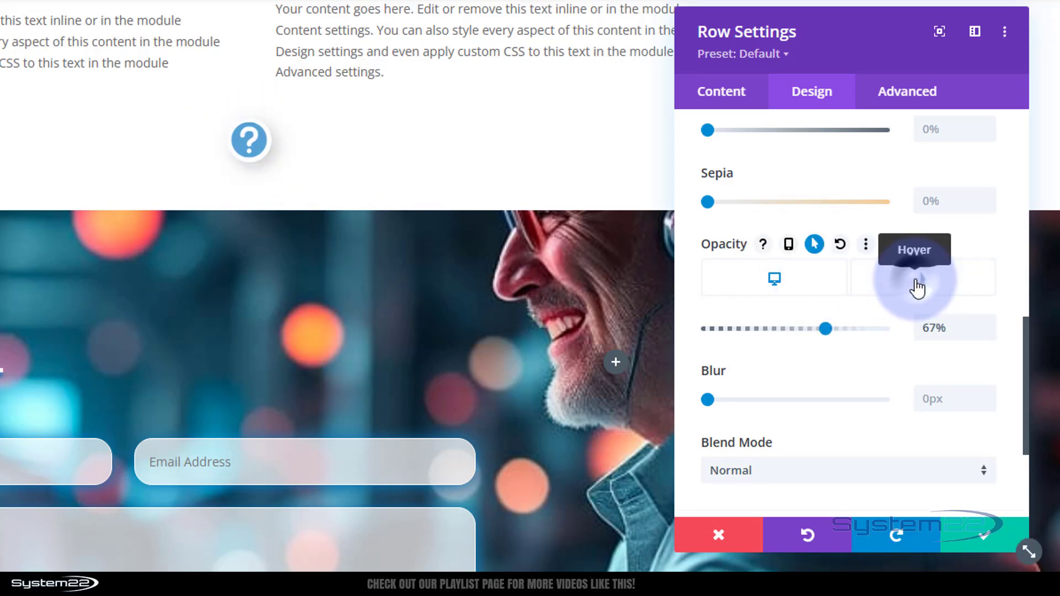
click(916, 280)
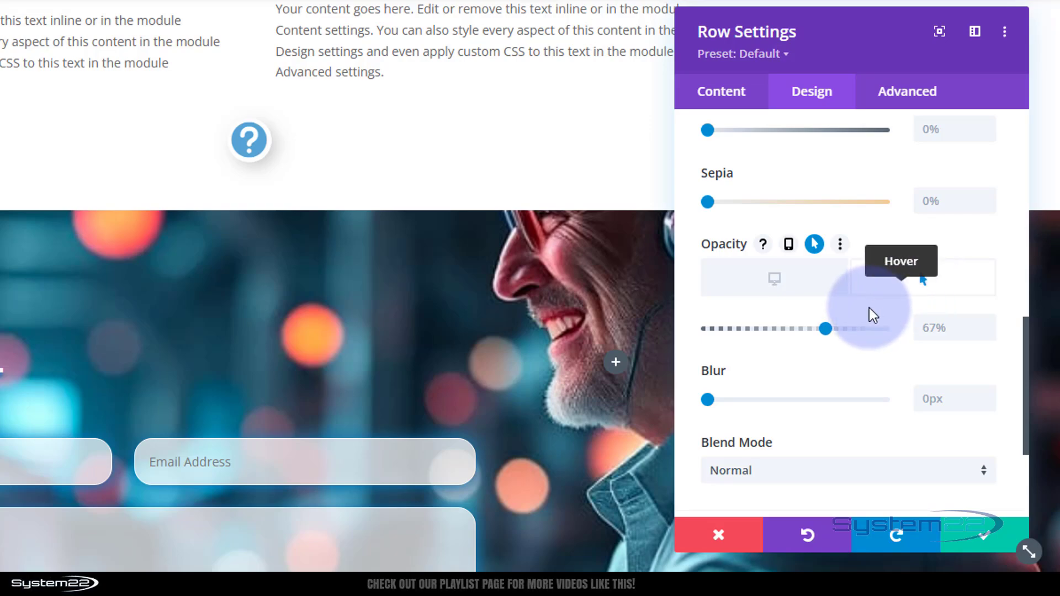
drag(819, 326, 897, 326)
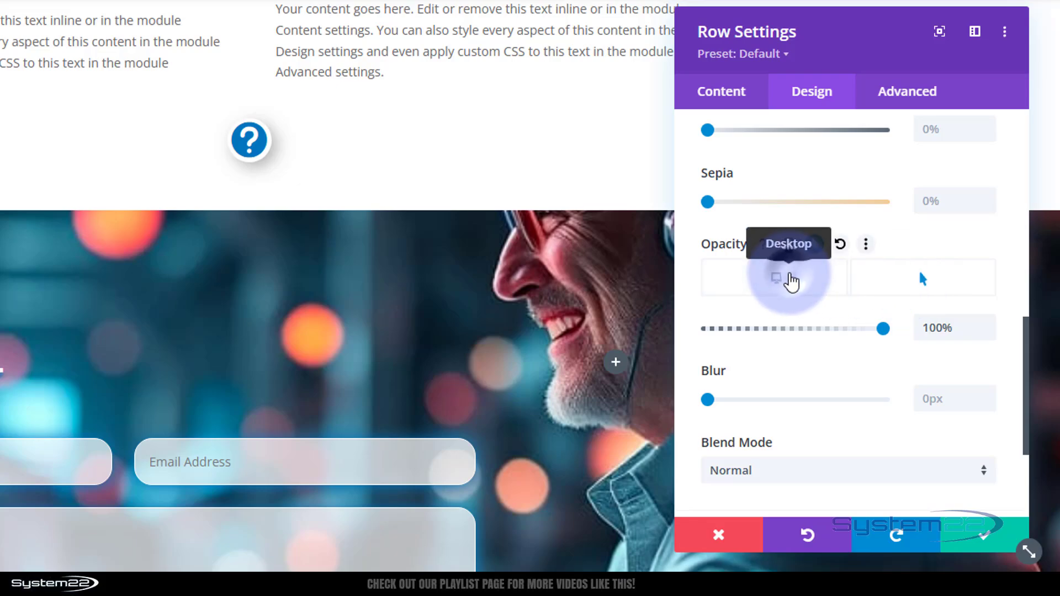
click(790, 281)
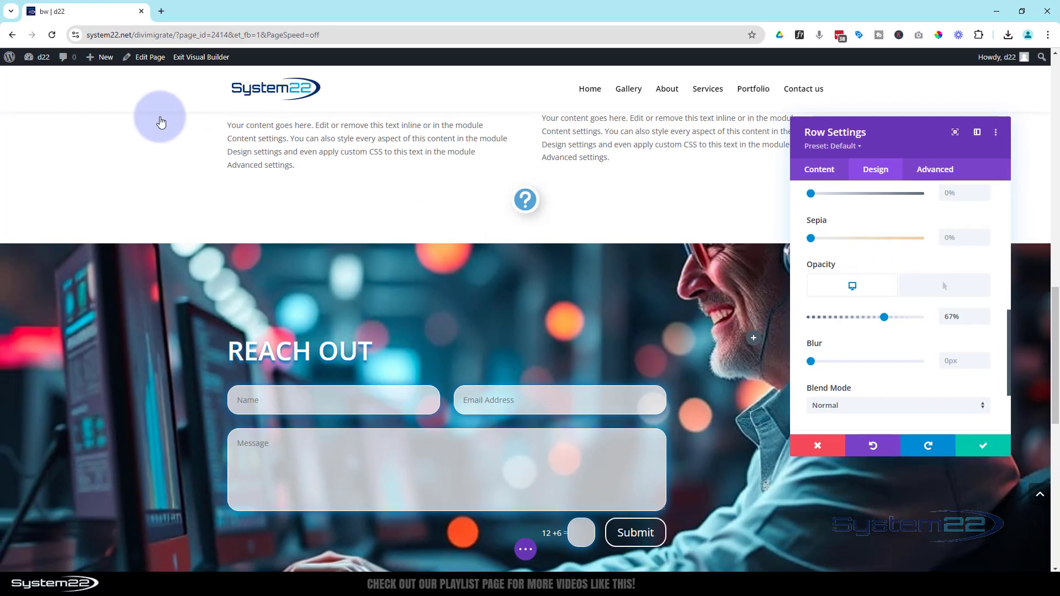
Step: Change the icon row's position type to Fixed
scroll(144, 191, up, 2)
scroll(149, 192, up, 10)
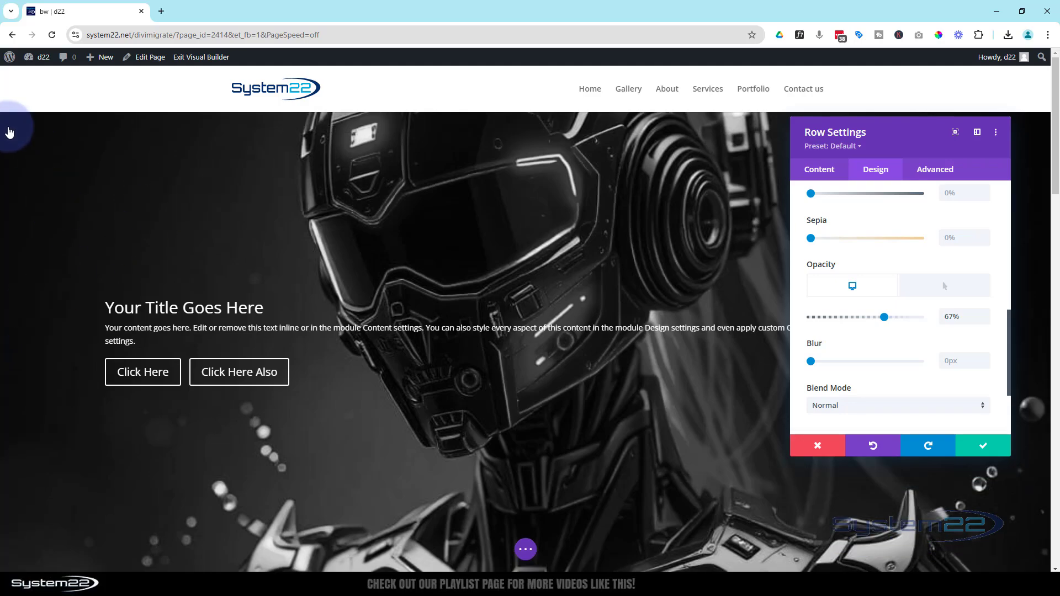
drag(905, 142, 693, 132)
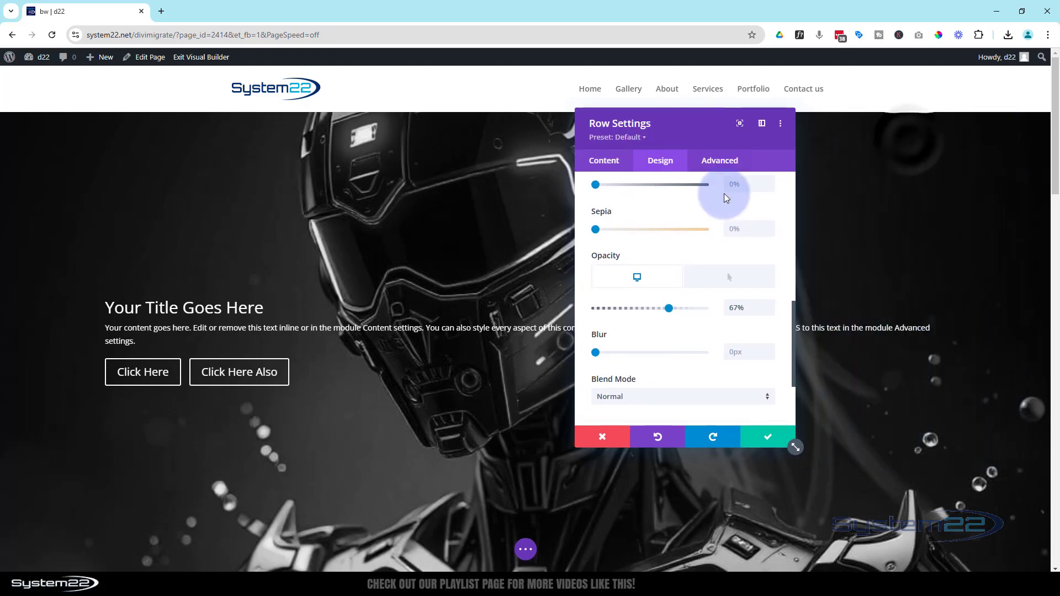
click(719, 160)
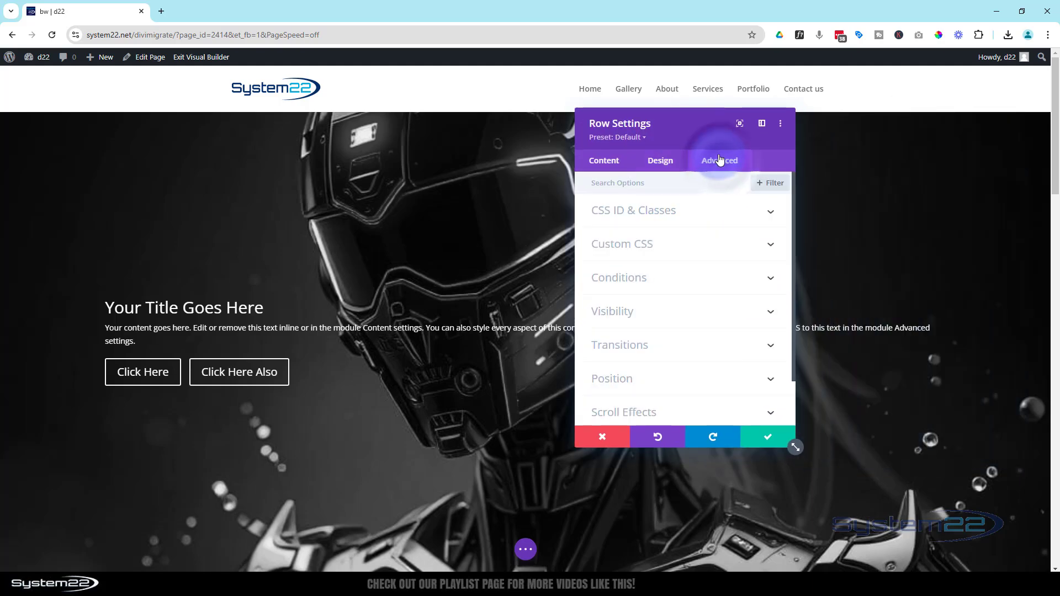
click(668, 384)
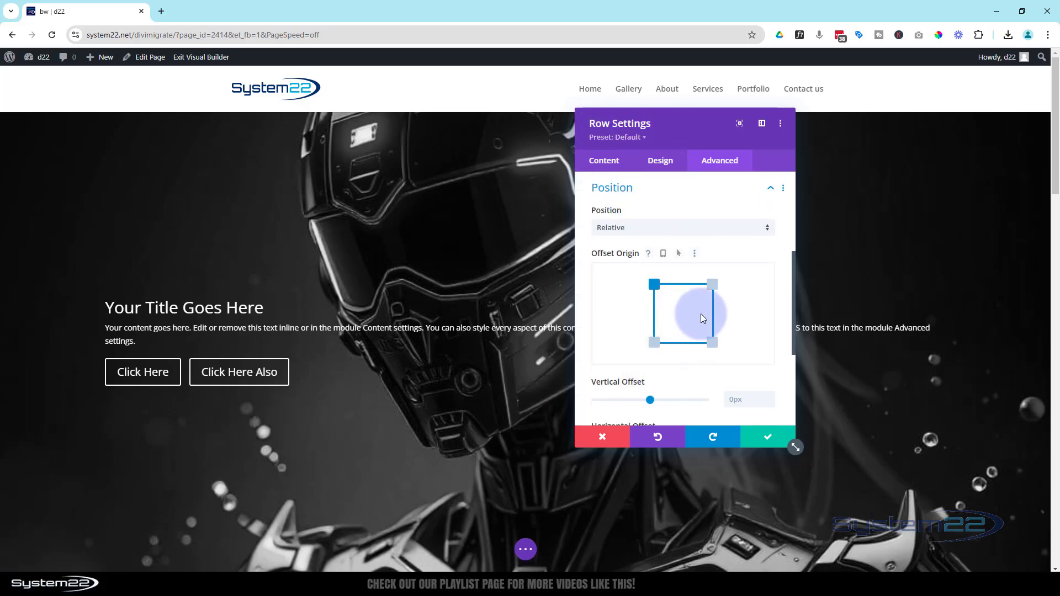
click(639, 228)
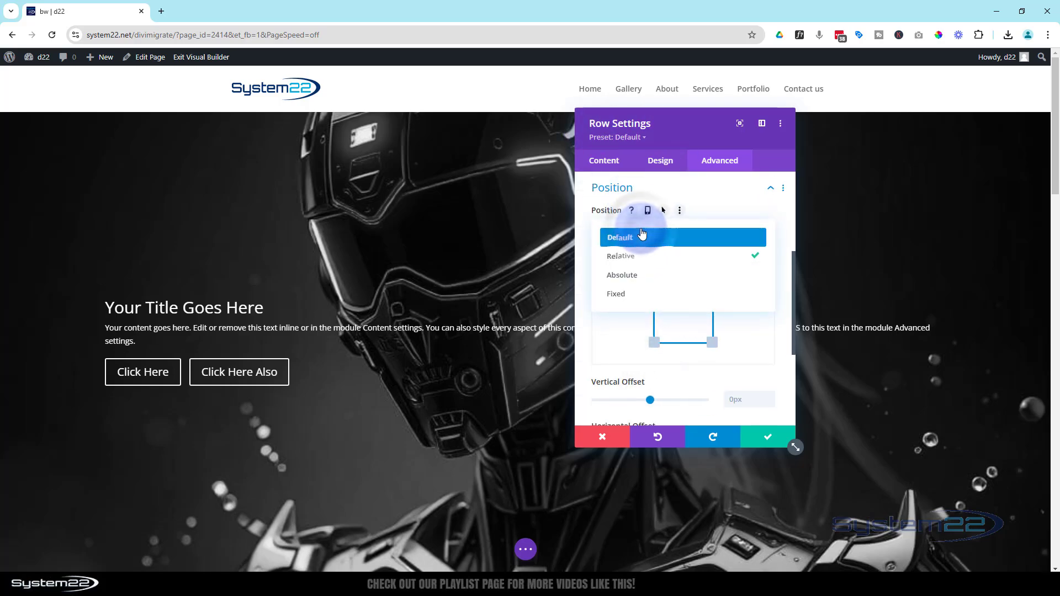
click(630, 298)
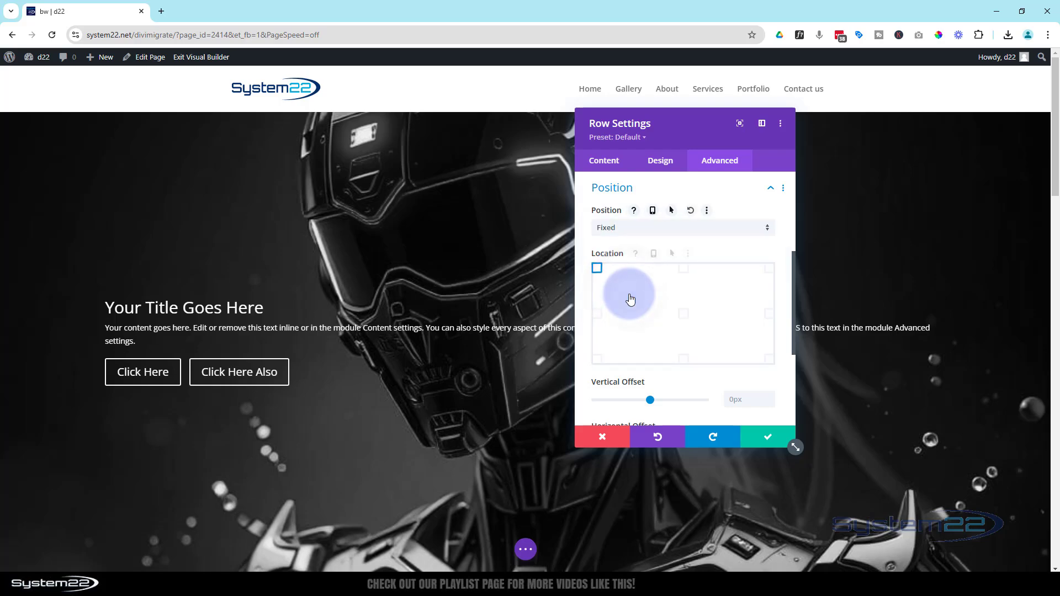
Step: Try the fixed row at the center-left, bottom-left, bottom-center and bottom-right locations, and return it to the top-left location
scroll(522, 324, down, 8)
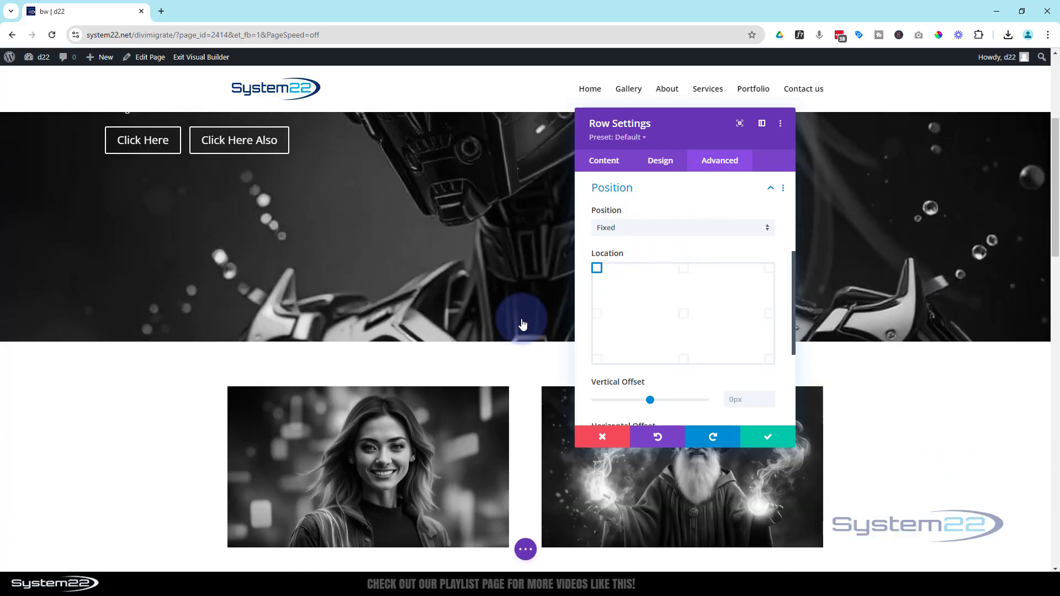
scroll(516, 314, down, 2)
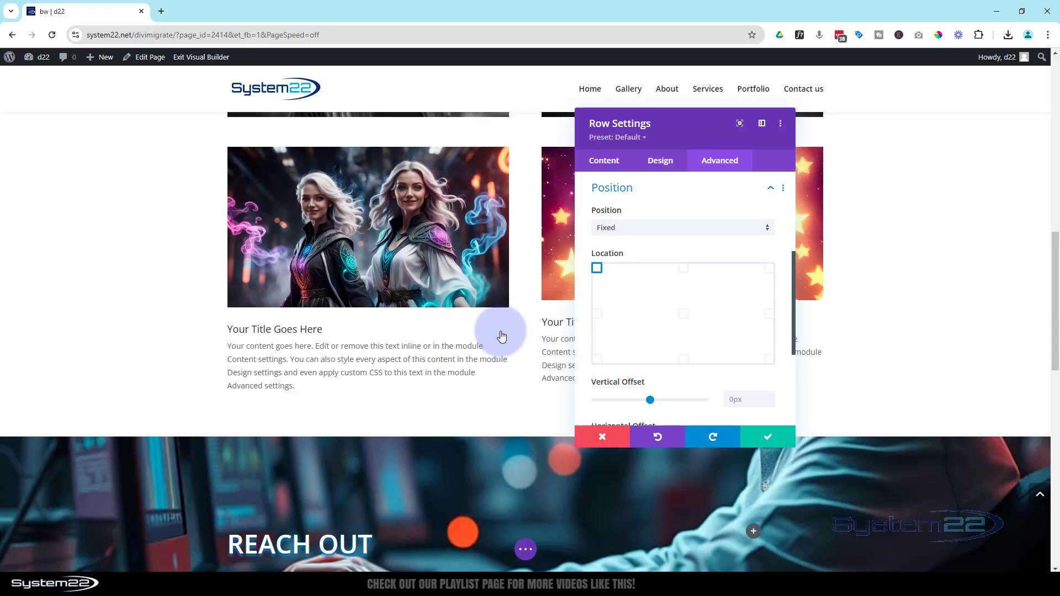
scroll(497, 329, up, 5)
scroll(497, 325, up, 5)
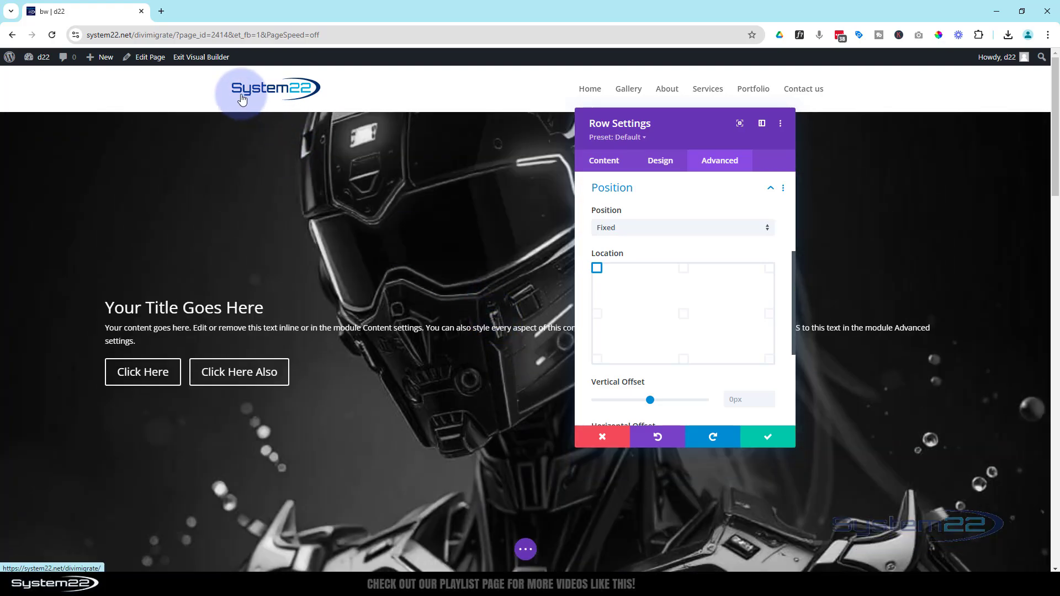
click(597, 314)
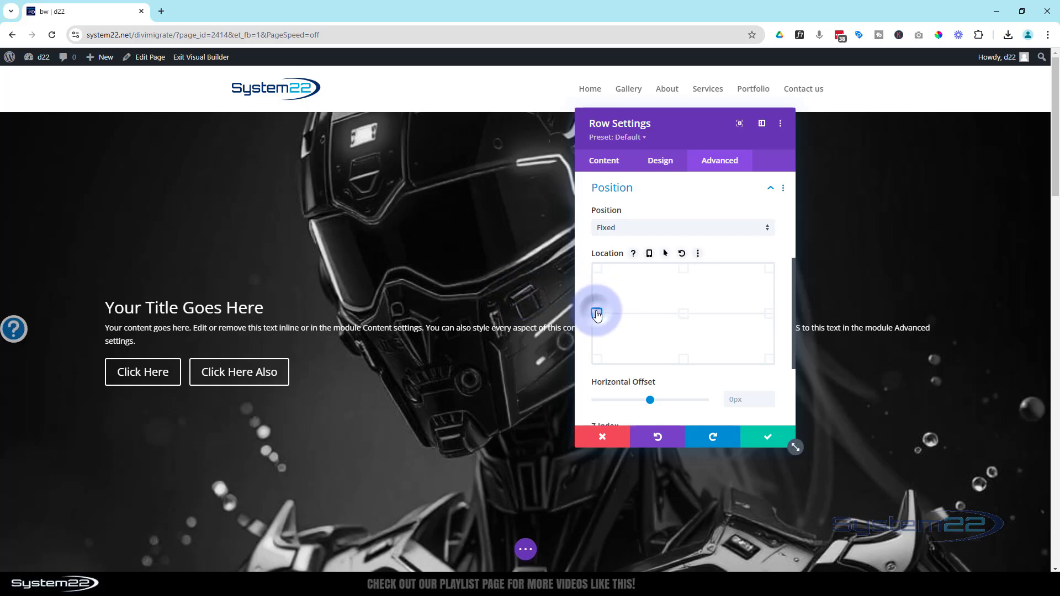
click(596, 359)
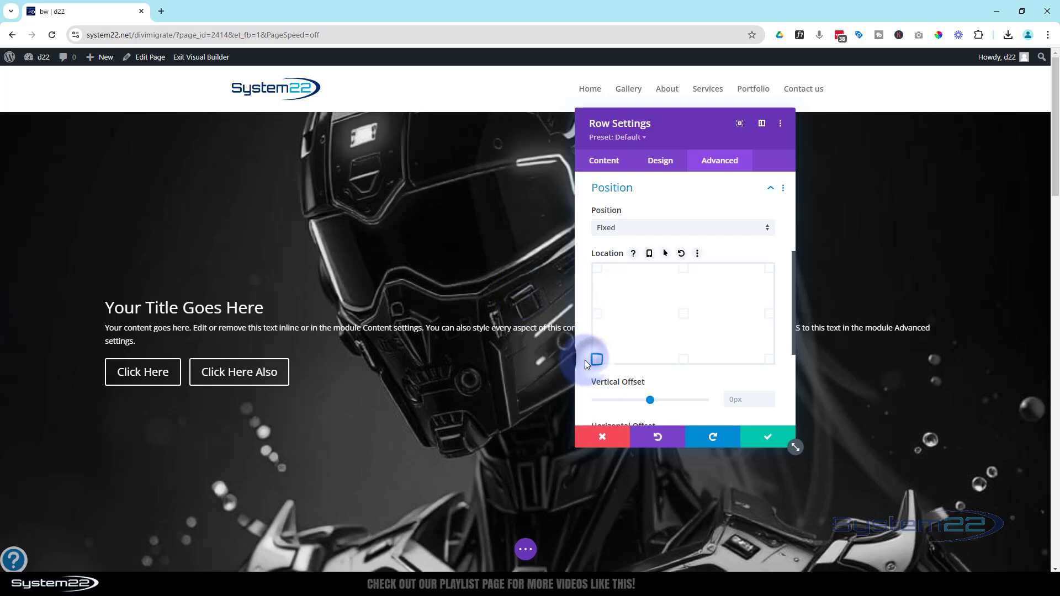
click(684, 359)
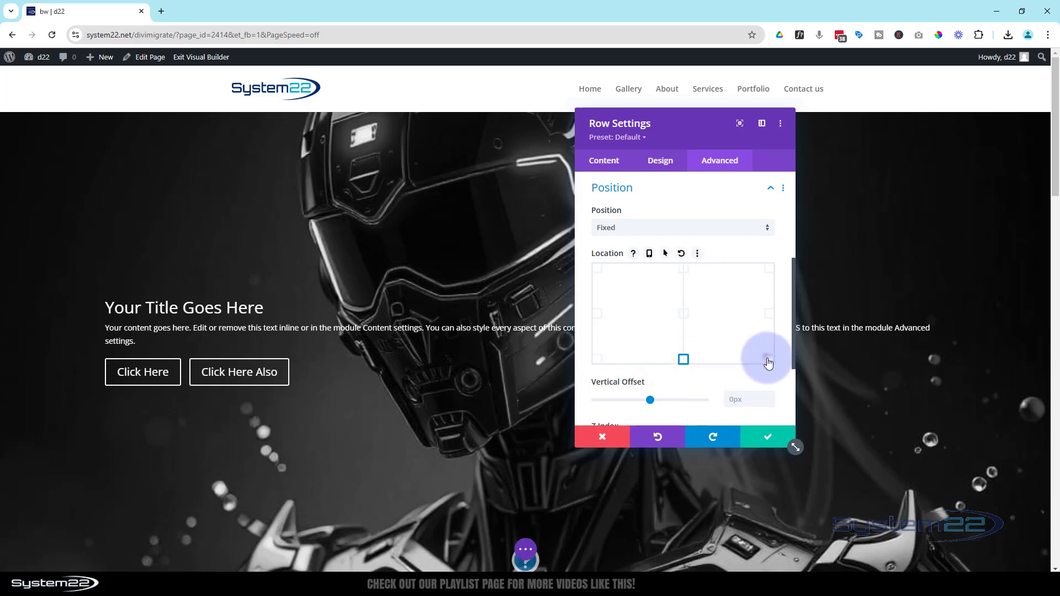
click(769, 359)
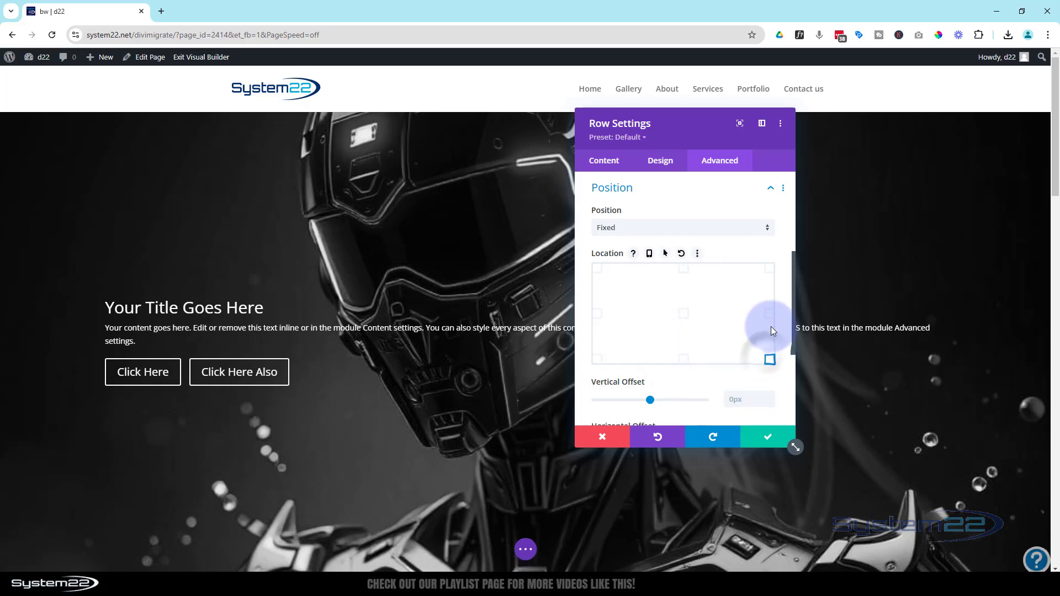
click(596, 268)
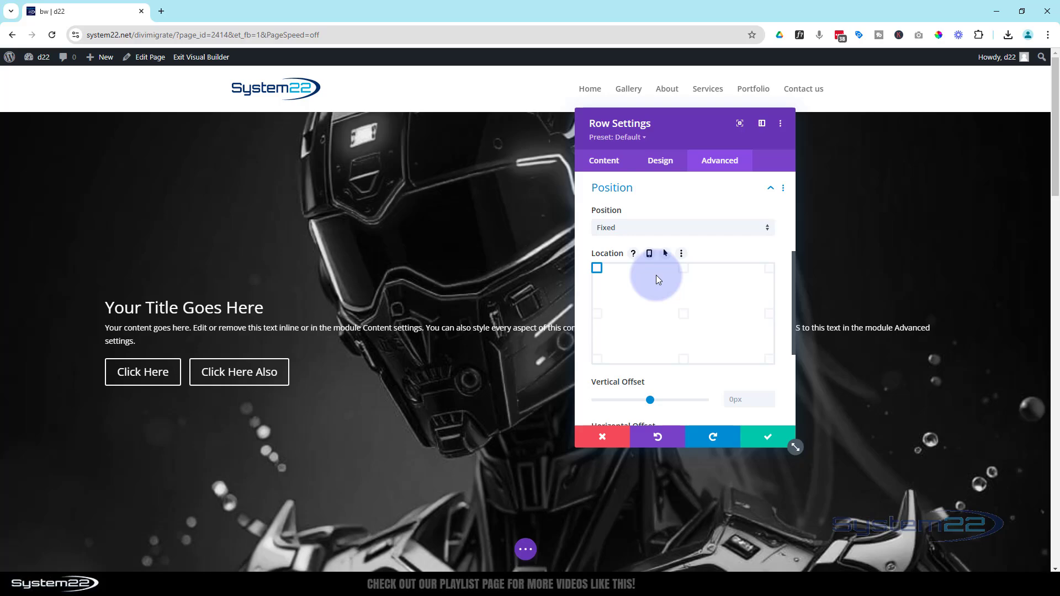
Step: Offset the fixed icon row 116px vertically and 5px horizontally from its top-left location
scroll(656, 275, down, 2)
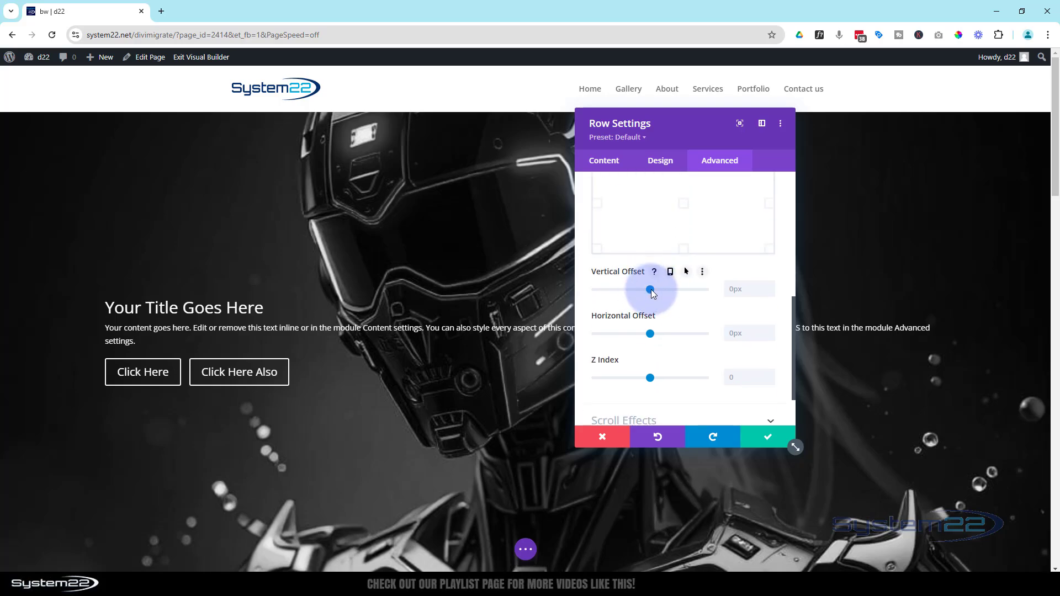
drag(650, 289, 656, 289)
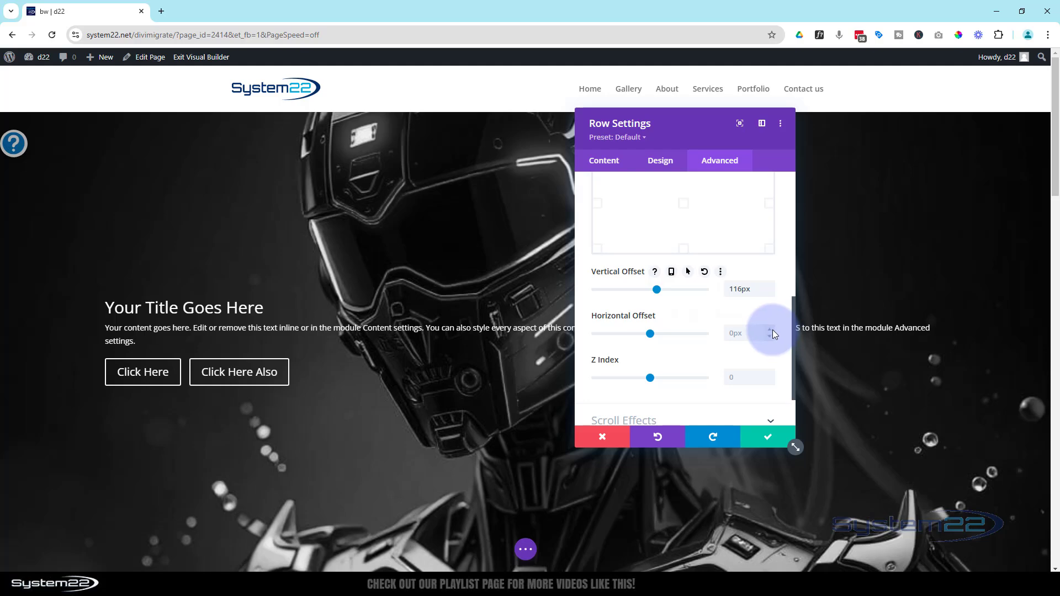
click(770, 330)
click(770, 330)
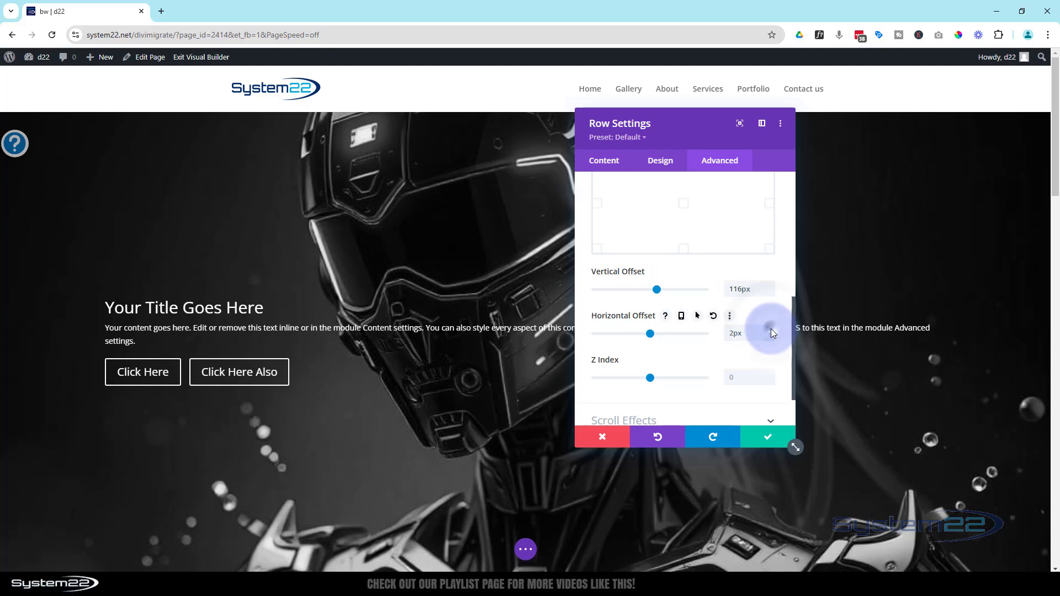
click(771, 330)
click(770, 331)
click(770, 330)
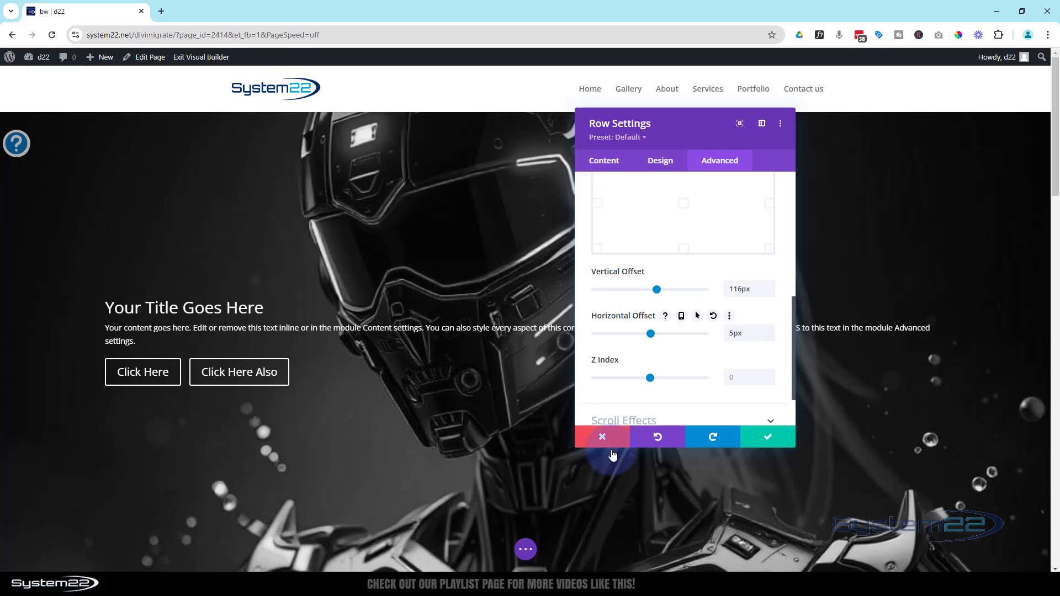
Step: Examine how the floating question mark icon displays along the page content and over the Reach Out section
scroll(241, 288, down, 2)
scroll(241, 288, down, 8)
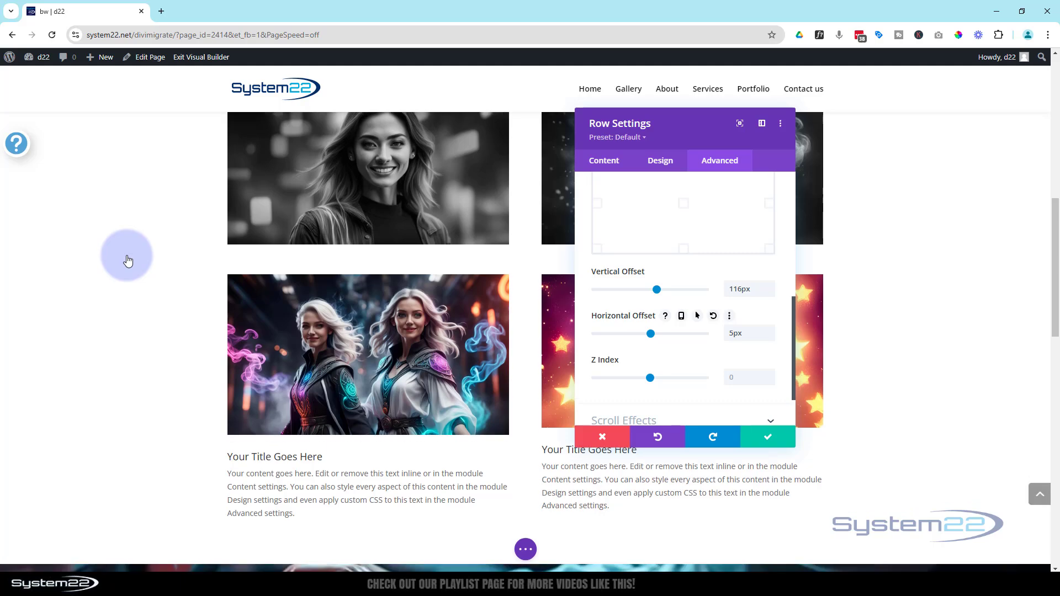
scroll(125, 256, down, 2)
scroll(101, 312, down, 7)
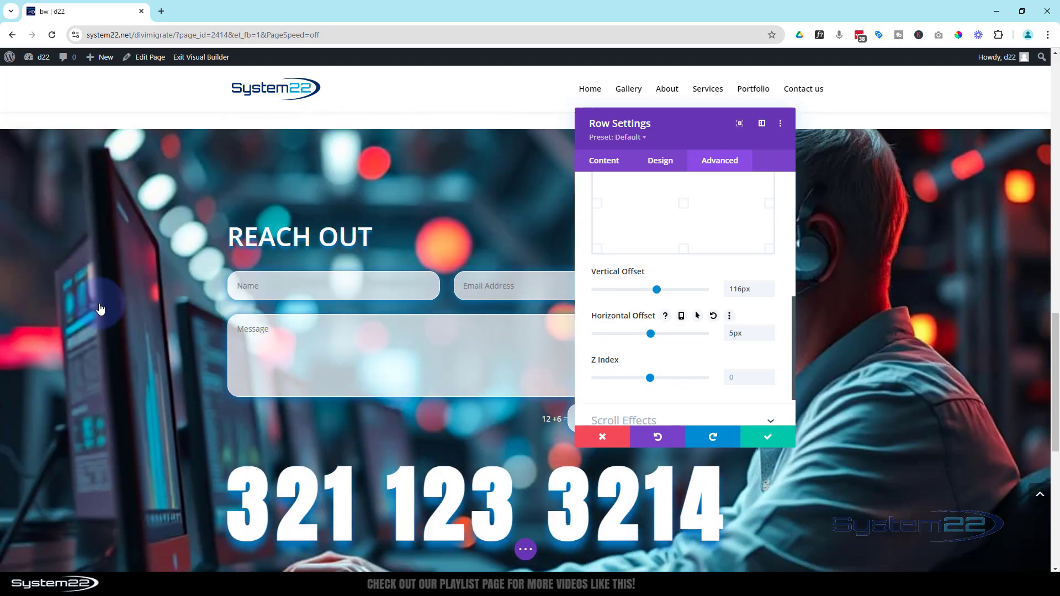
scroll(100, 309, up, 2)
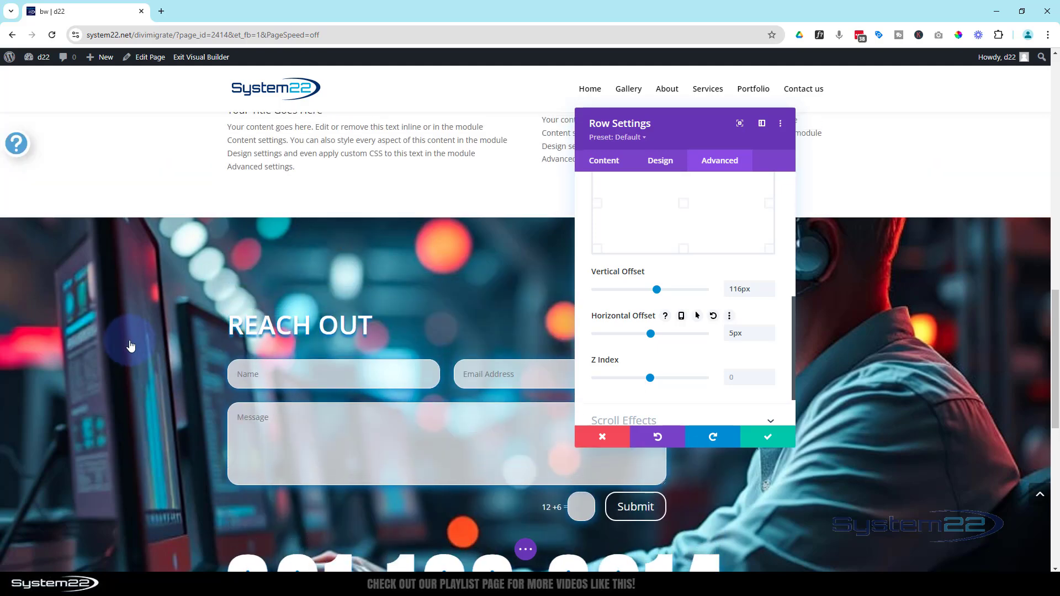
scroll(131, 346, down, 3)
scroll(130, 346, up, 2)
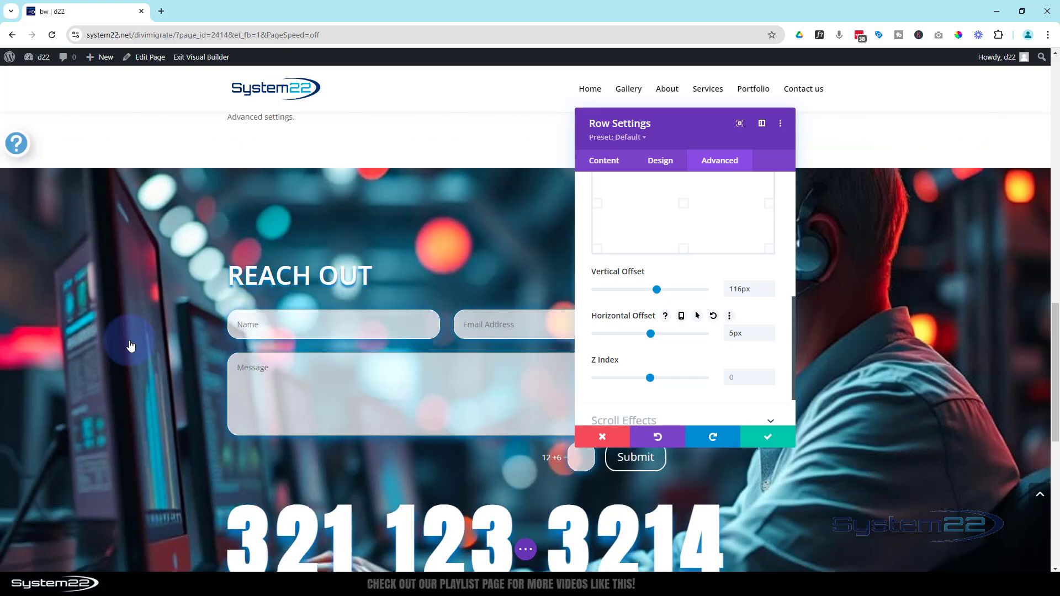
scroll(130, 346, up, 2)
scroll(130, 344, down, 4)
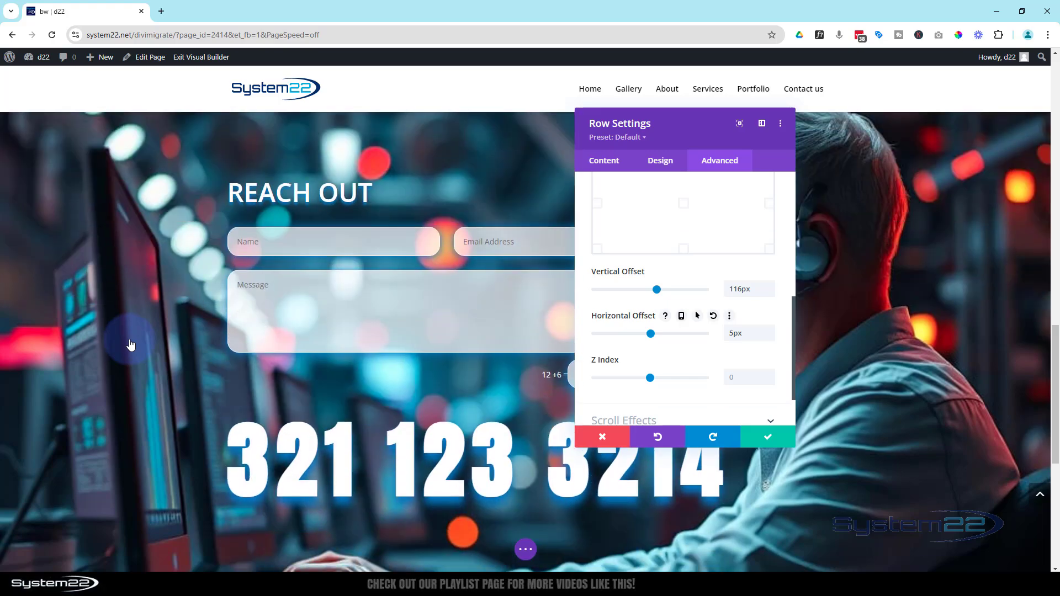
Step: Compare how the fixed question mark icon shows over the Reach Out section, the image row above it and the hero section
scroll(130, 345, up, 5)
scroll(58, 261, down, 2)
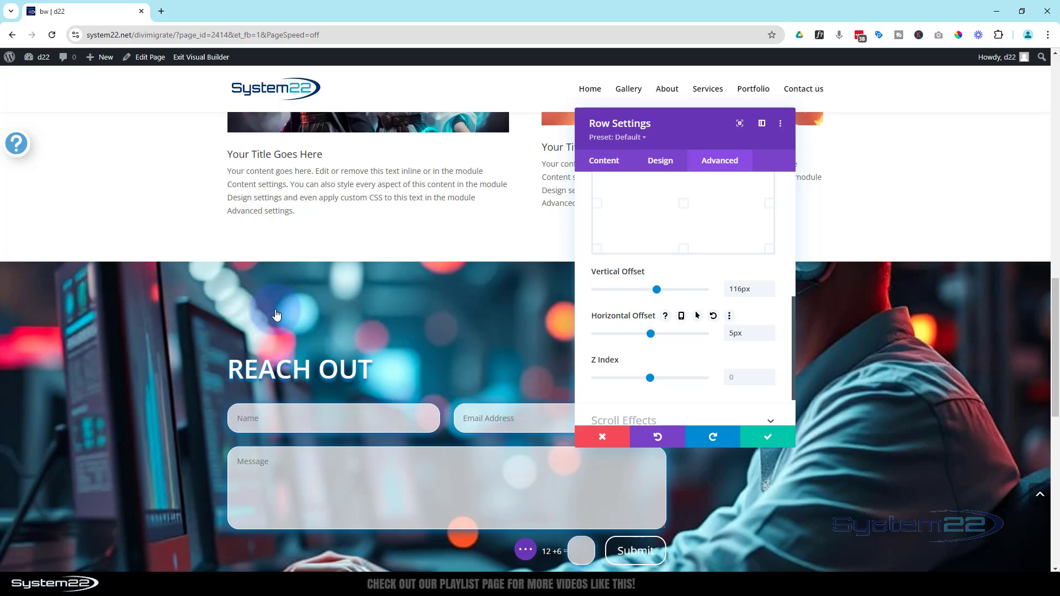
scroll(265, 325, down, 1)
scroll(266, 325, down, 2)
scroll(265, 325, up, 3)
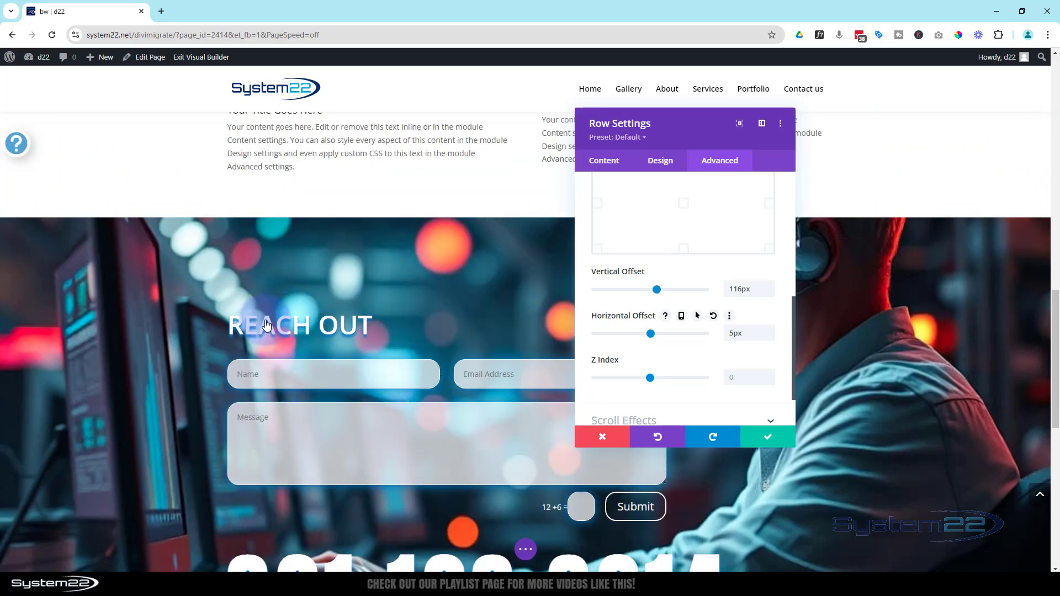
scroll(266, 325, up, 3)
scroll(266, 326, down, 4)
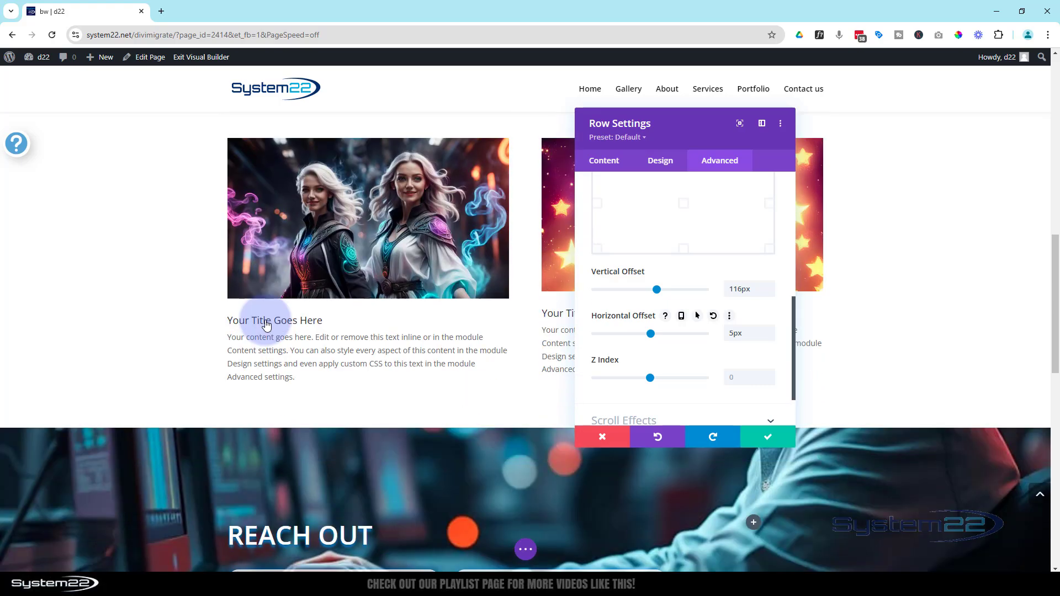
scroll(266, 325, down, 6)
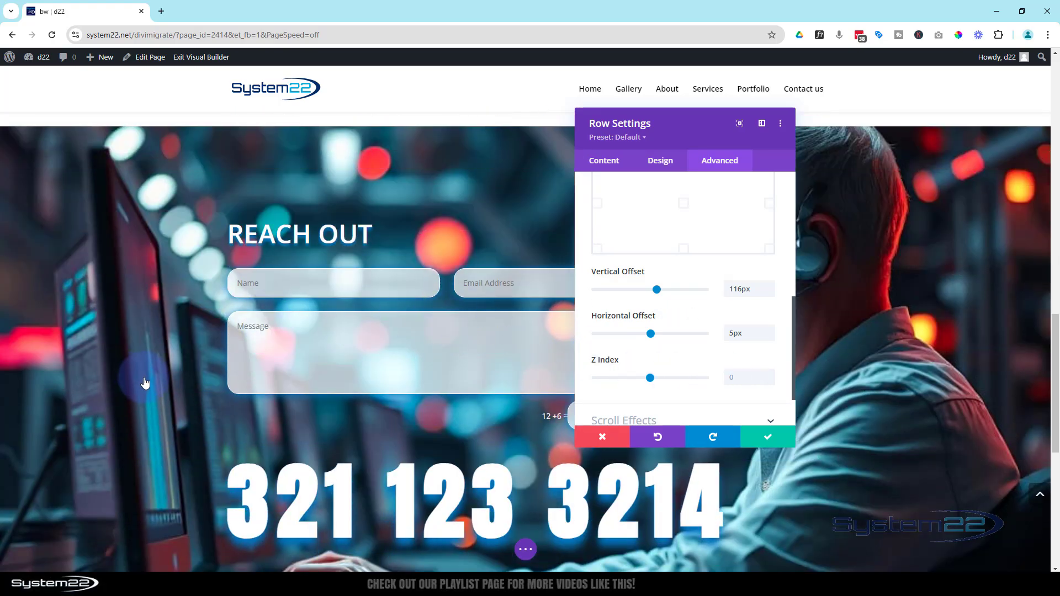
scroll(145, 382, up, 3)
scroll(144, 382, up, 15)
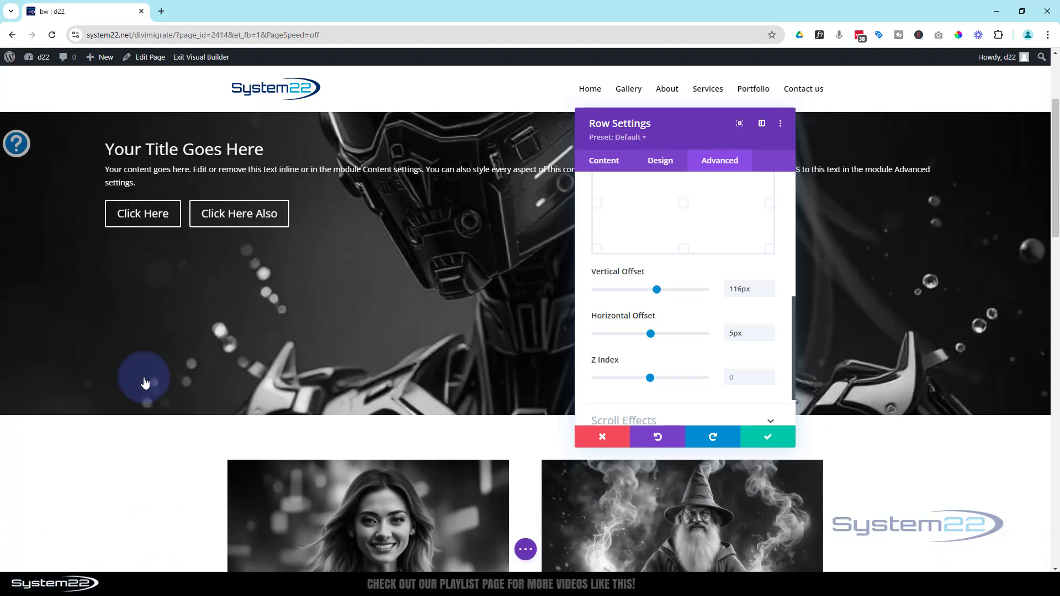
scroll(145, 382, up, 1)
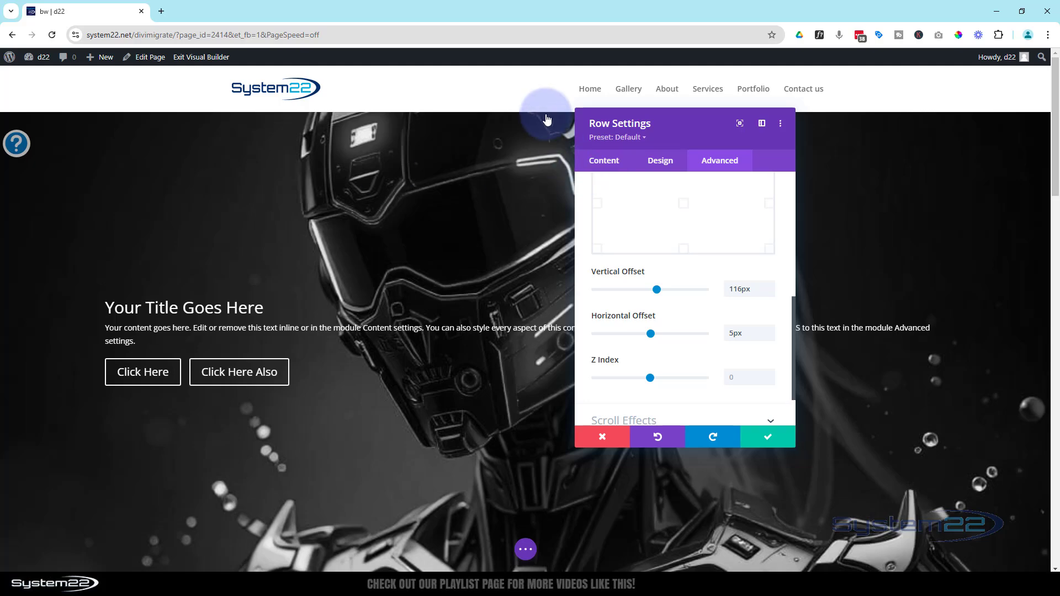
Step: Add a free-form custom CSS selector rule to the row with the declaration "animation: bnc 4s infinite;"
scroll(728, 287, up, 3)
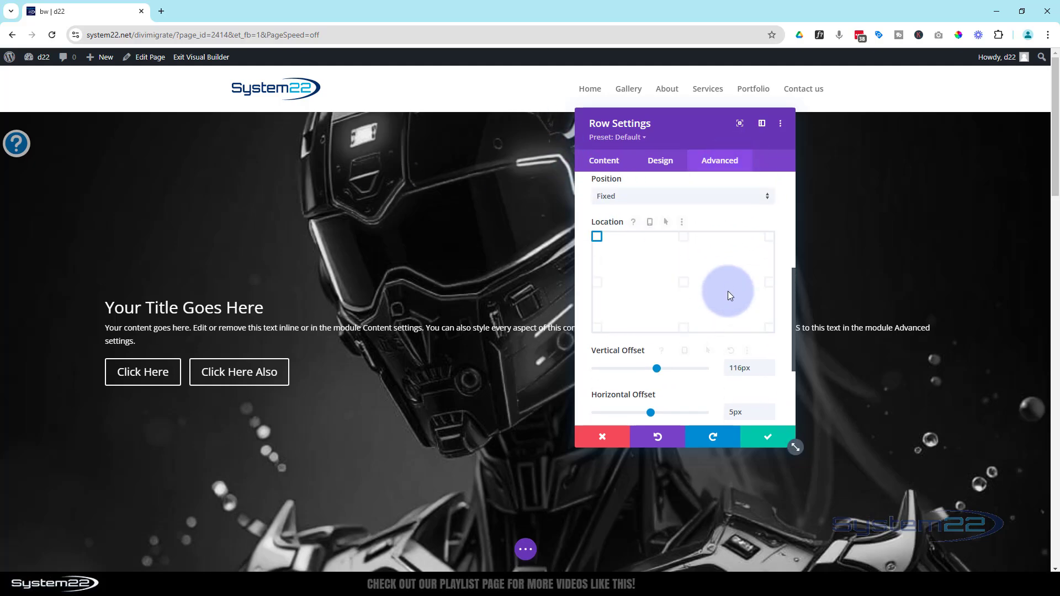
scroll(728, 291, up, 5)
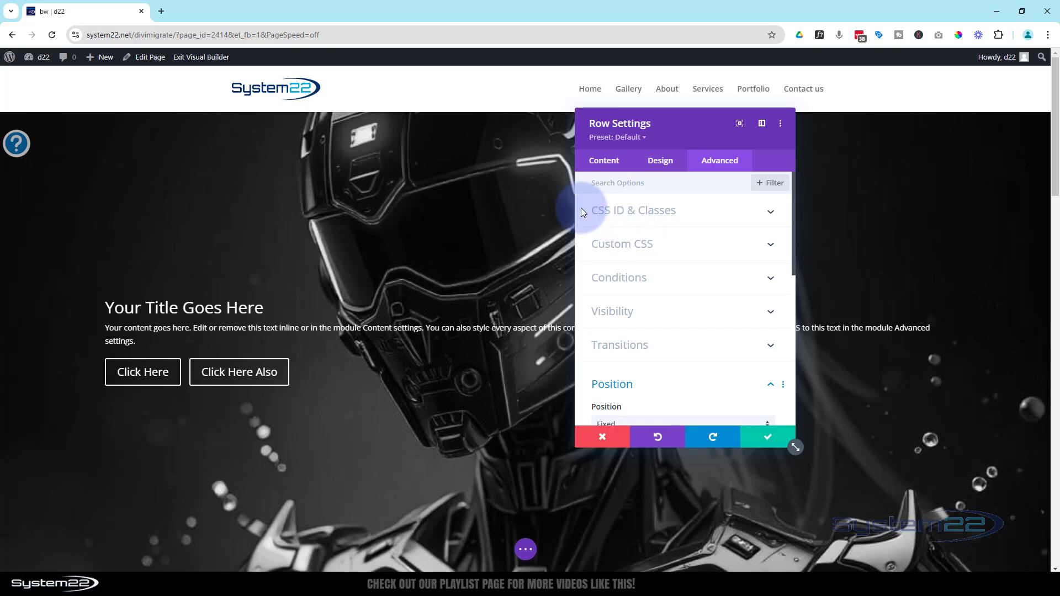
click(701, 244)
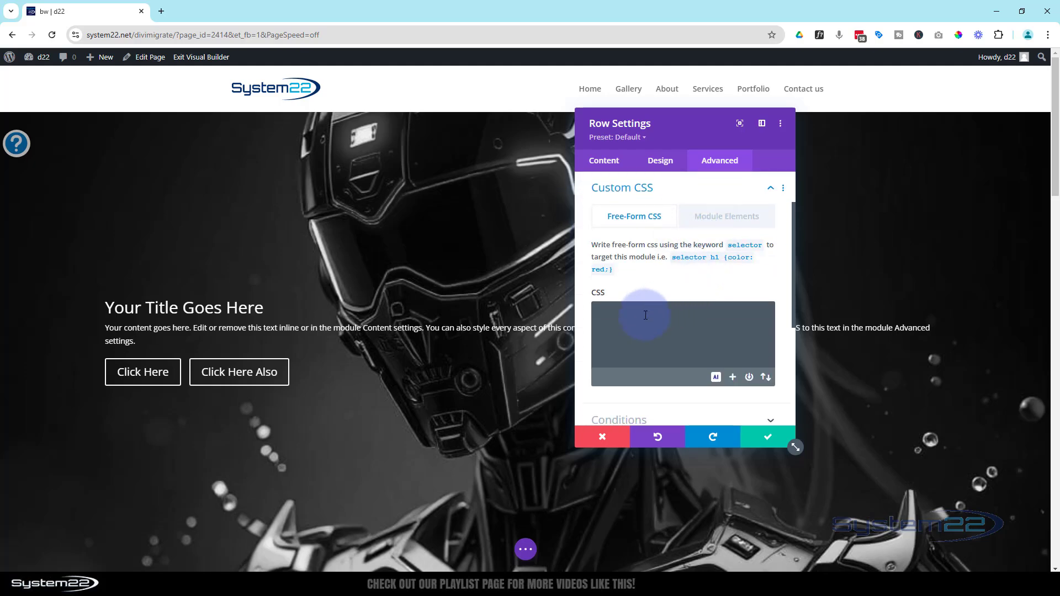
click(646, 315)
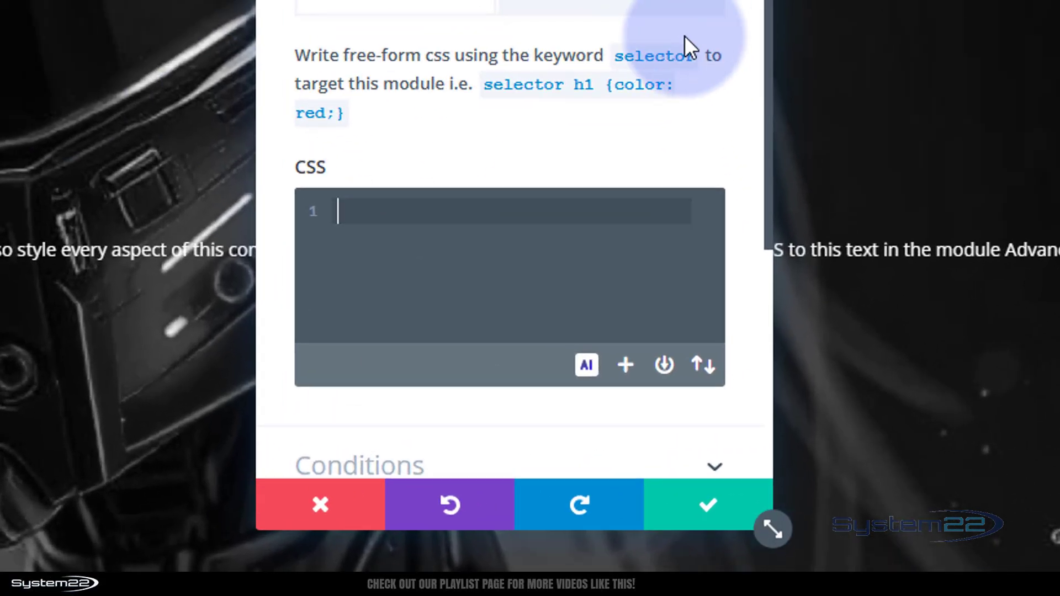
text(selector)
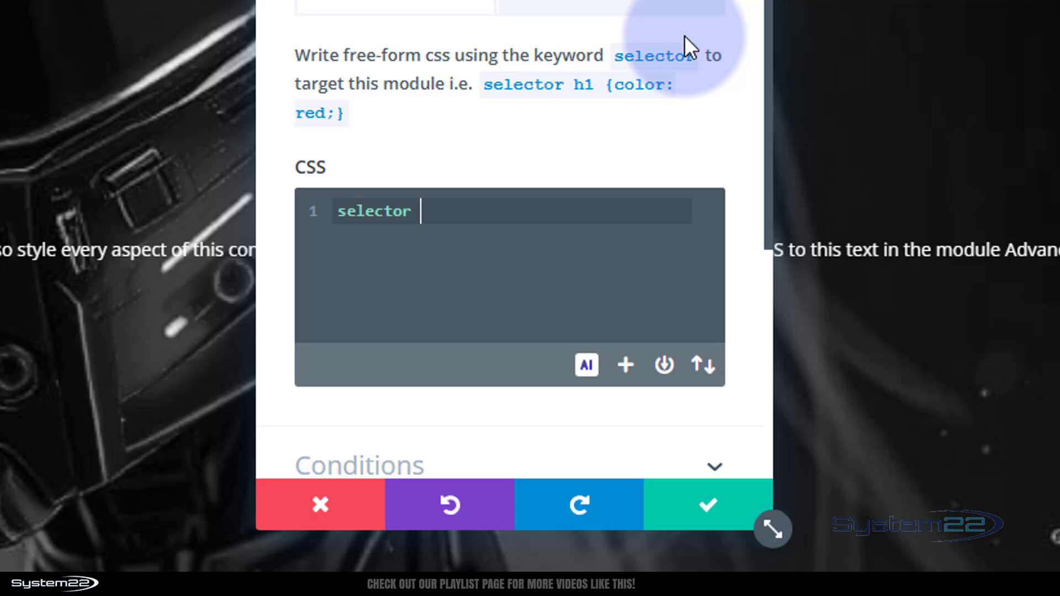
text( {)
key(Return)
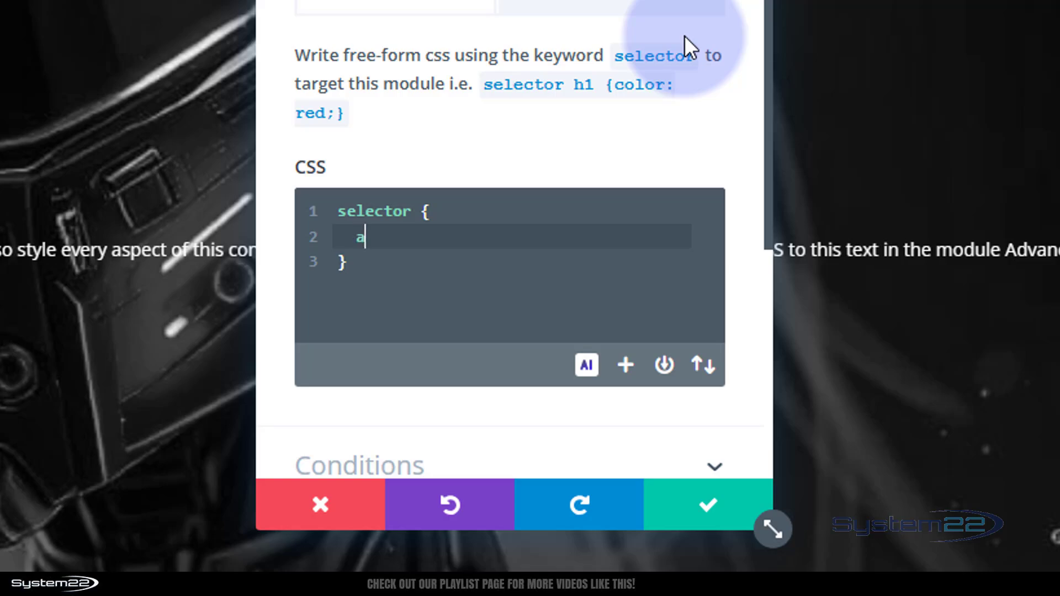
text(animation)
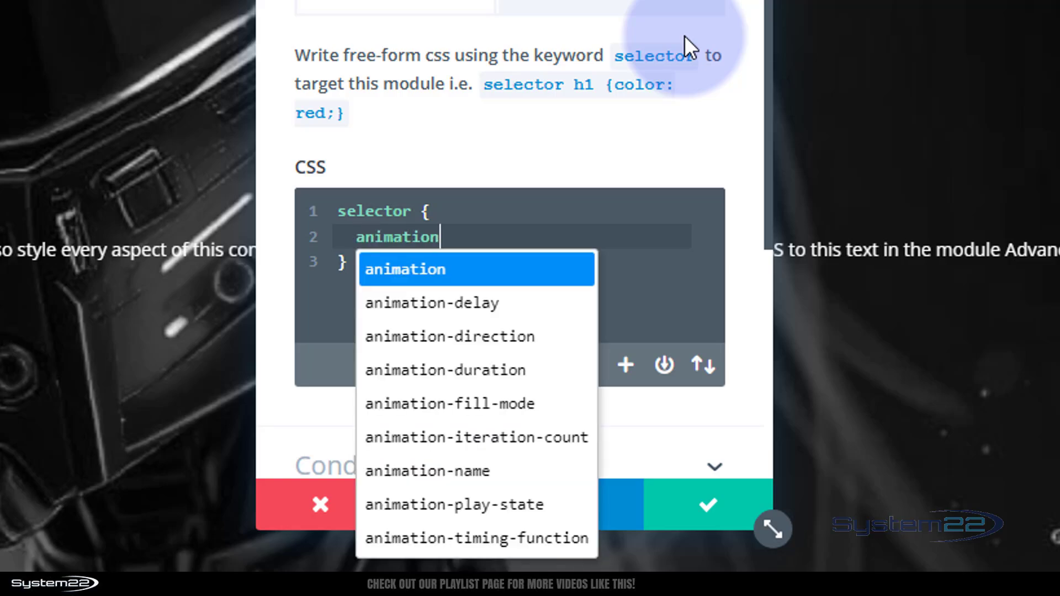
text(: bnc 4s ini)
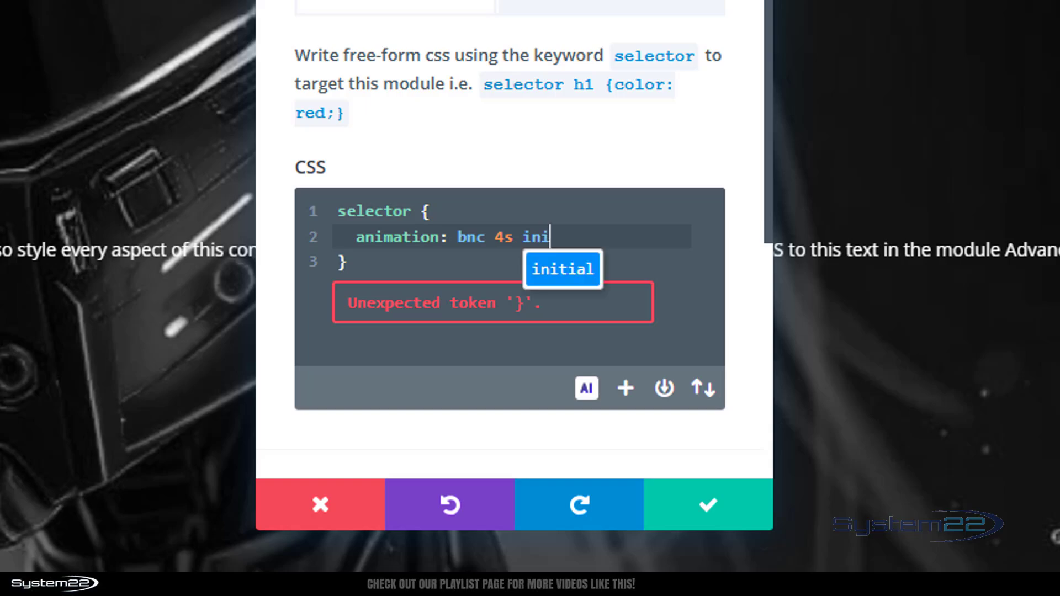
key(BackSpace)
text(finite;)
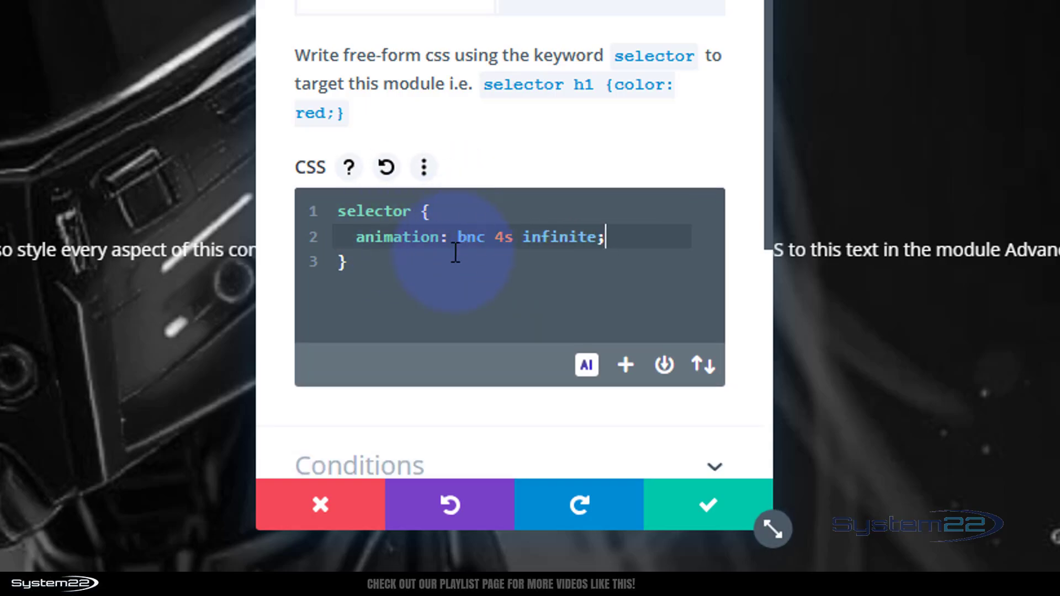
click(356, 279)
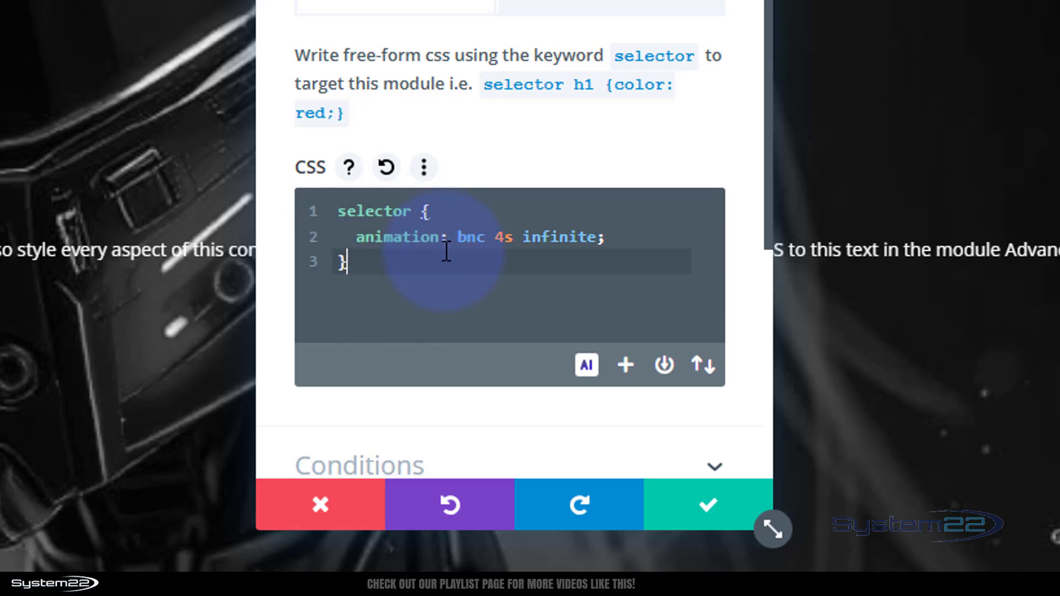
key(Return)
key(Return)
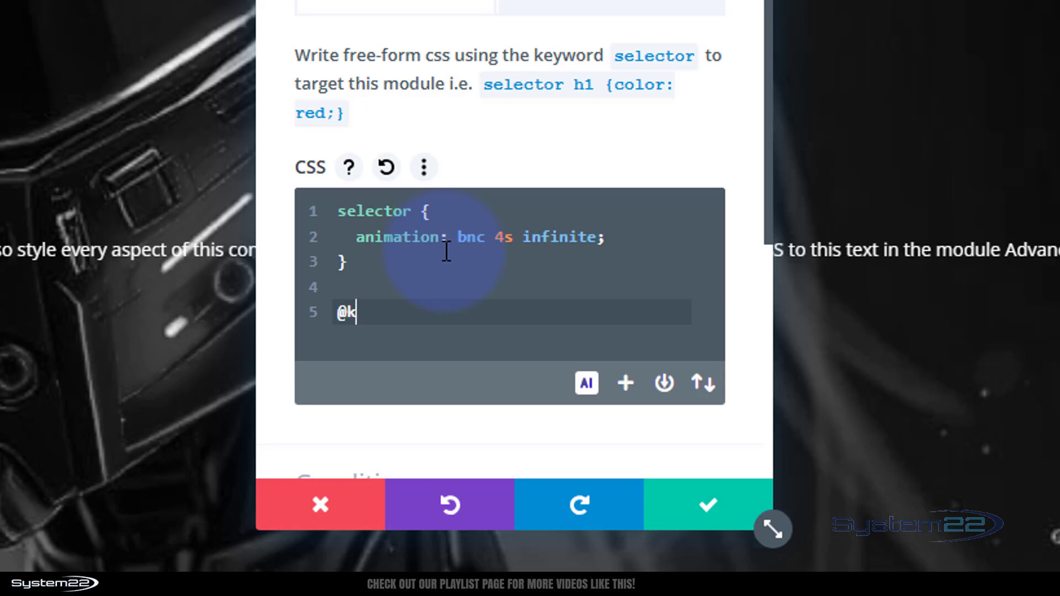
text(@keyfr)
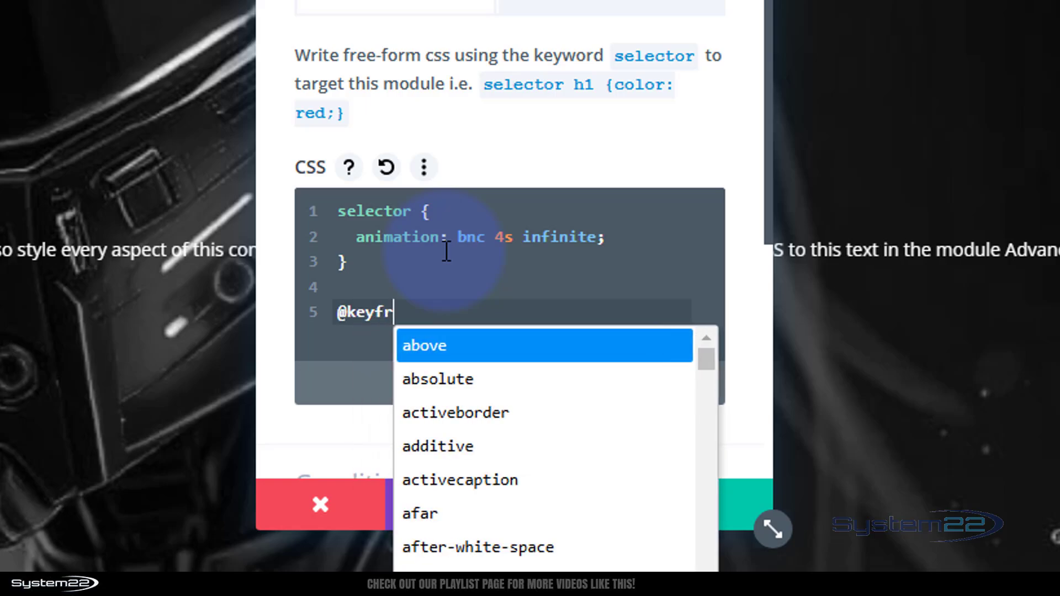
text(ames bn)
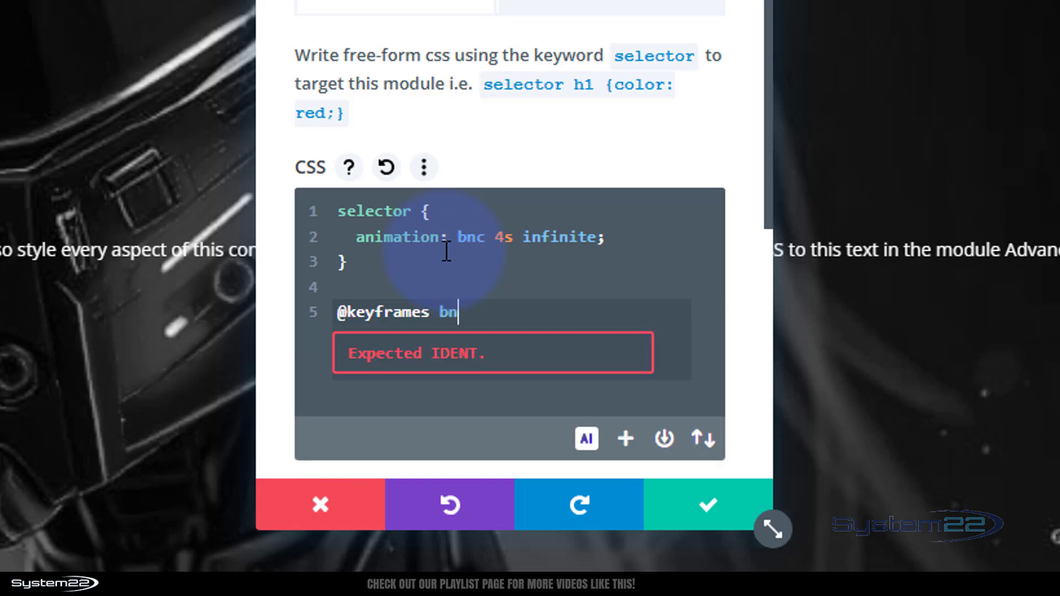
text(c {)
key(Return)
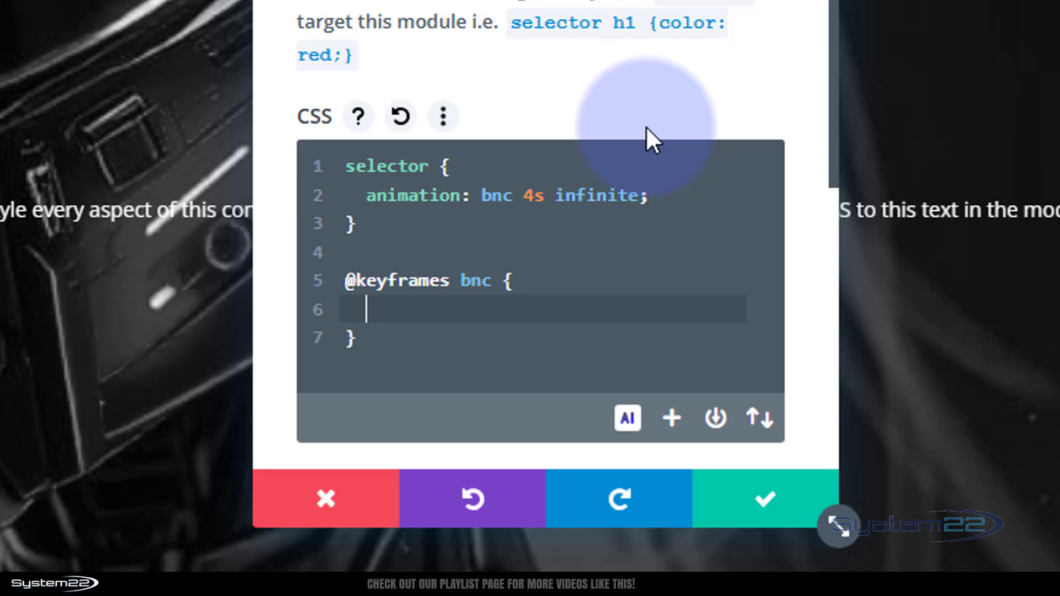
Step: Add a 0% keyframe with transform:translateY(0) inside the bnc keyframes block
text(0% {)
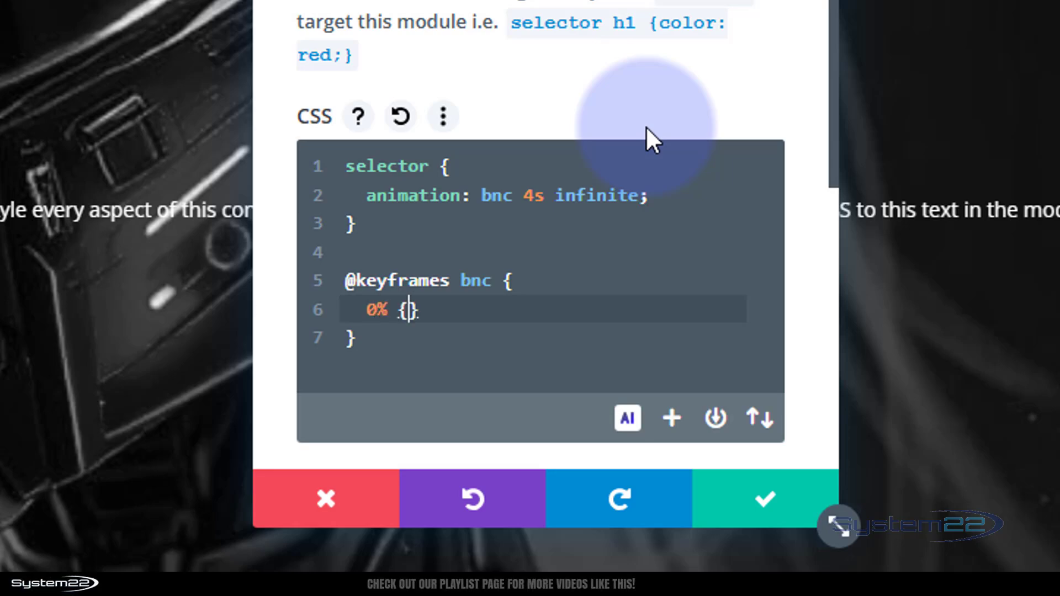
text(transform:translate)
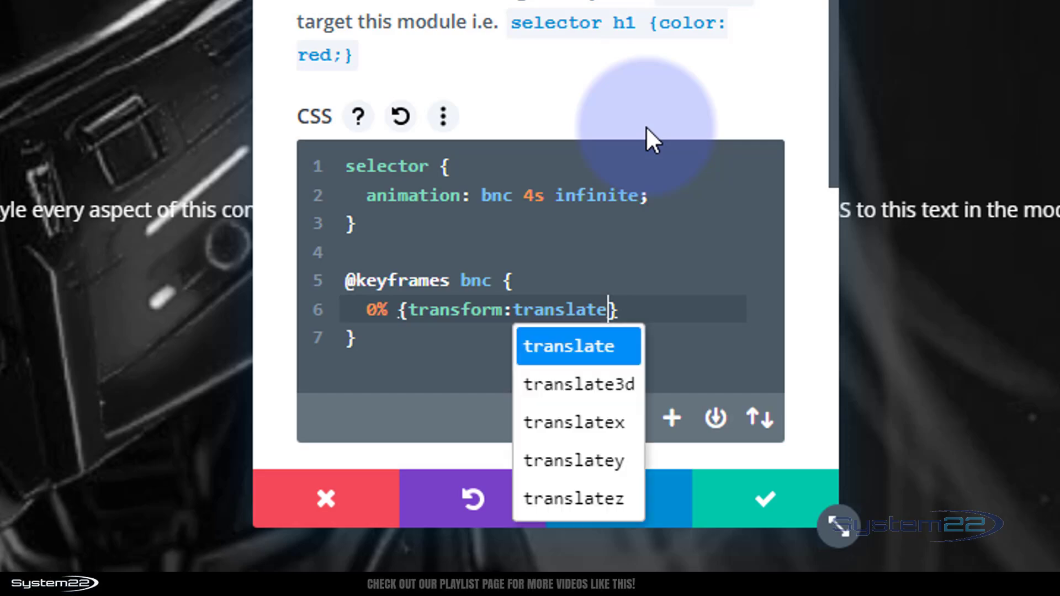
text(Y)
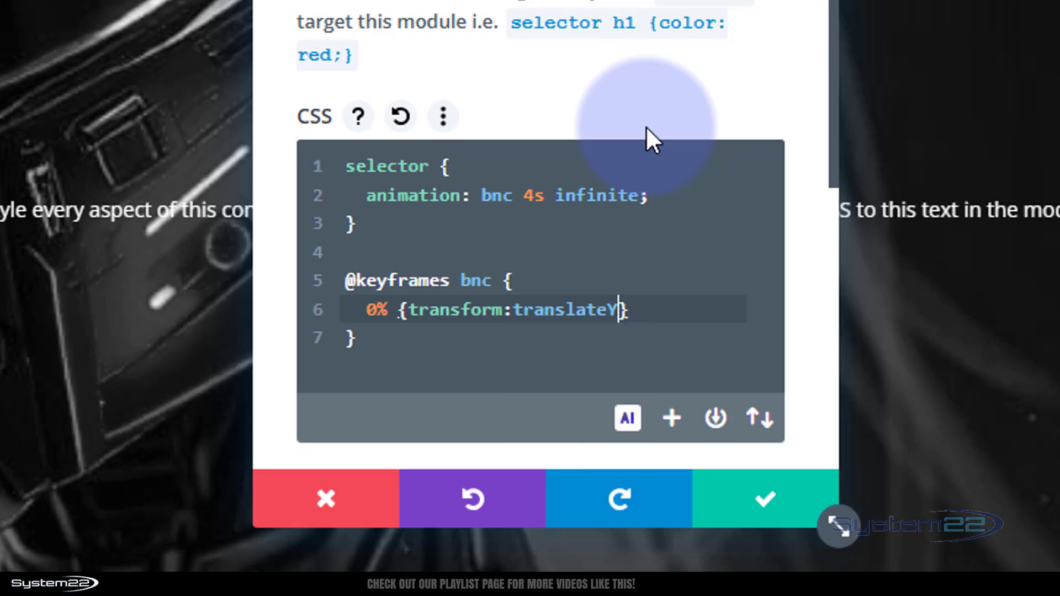
text((0)
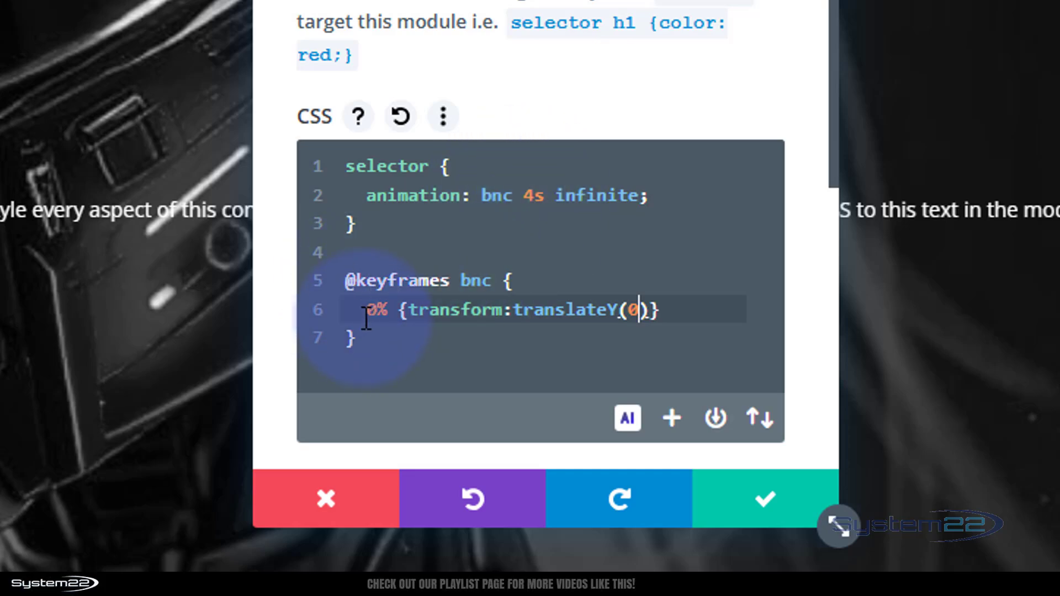
Step: Duplicate the 0% keyframe onto a new line directly below it
drag(366, 319, 697, 316)
key(ctrl+c)
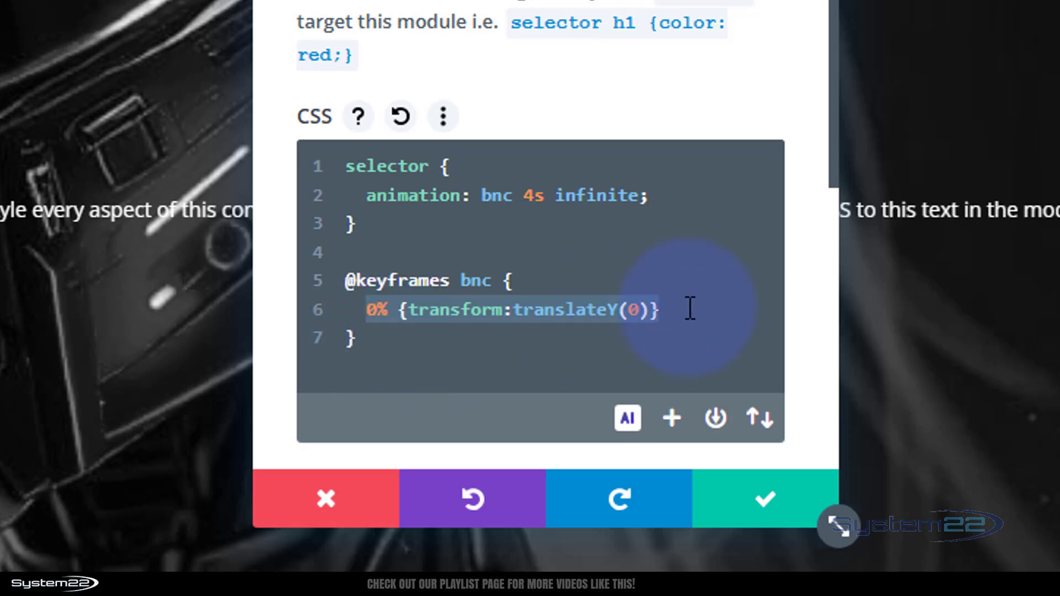
click(689, 309)
key(Return)
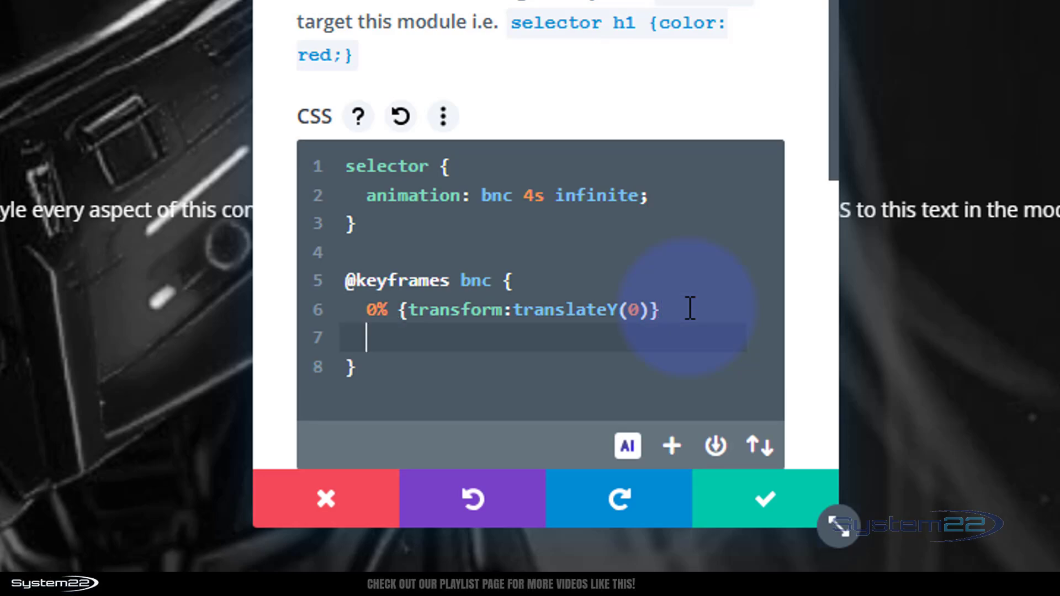
key(ctrl+v)
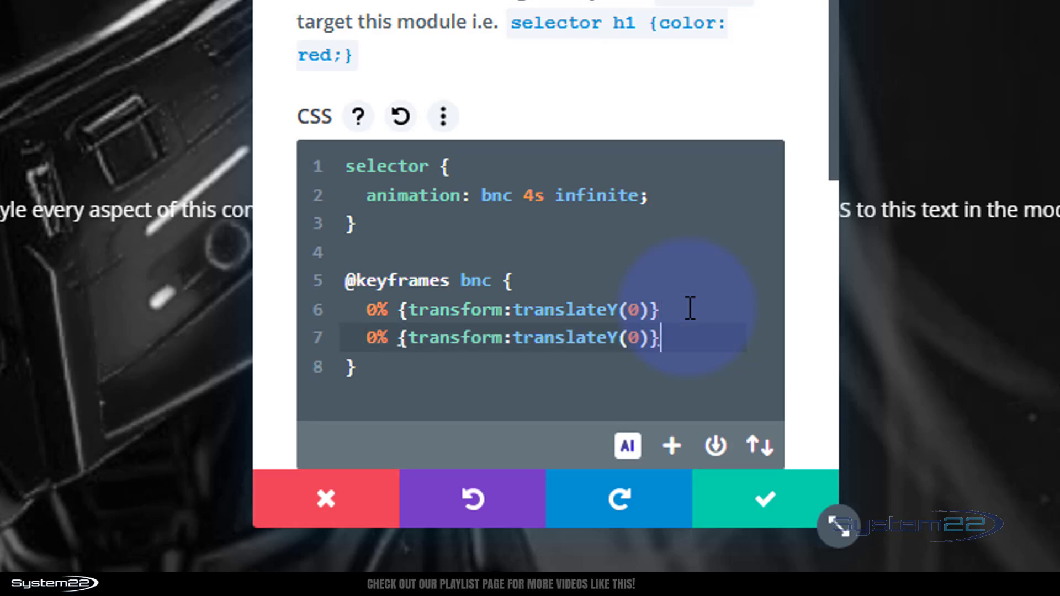
Step: Change the duplicated keyframe to 10% with a translateY value of -2px
click(367, 338)
key(Delete)
text(10)
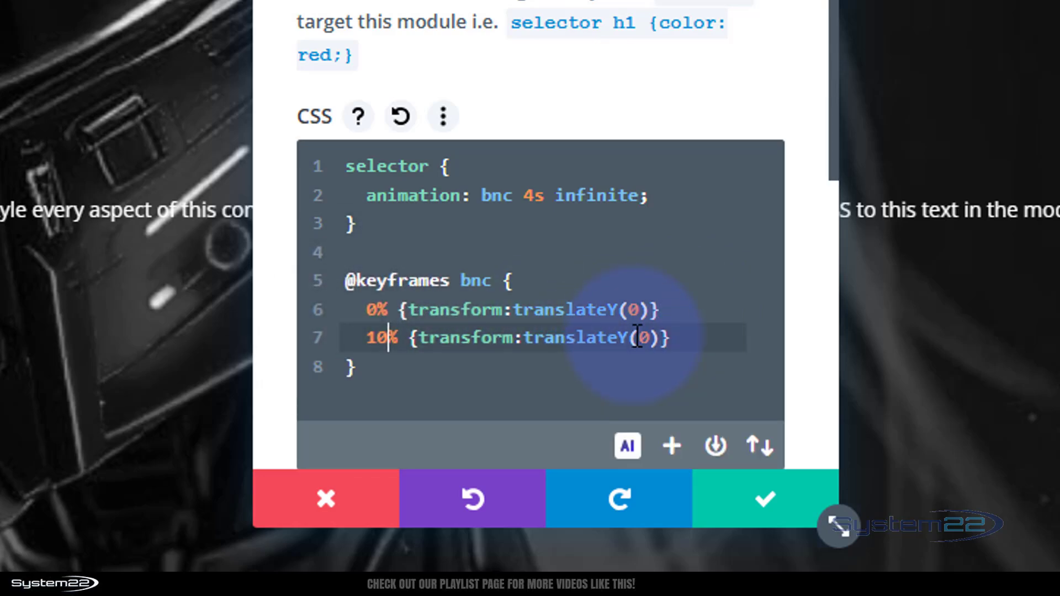
double_click(643, 338)
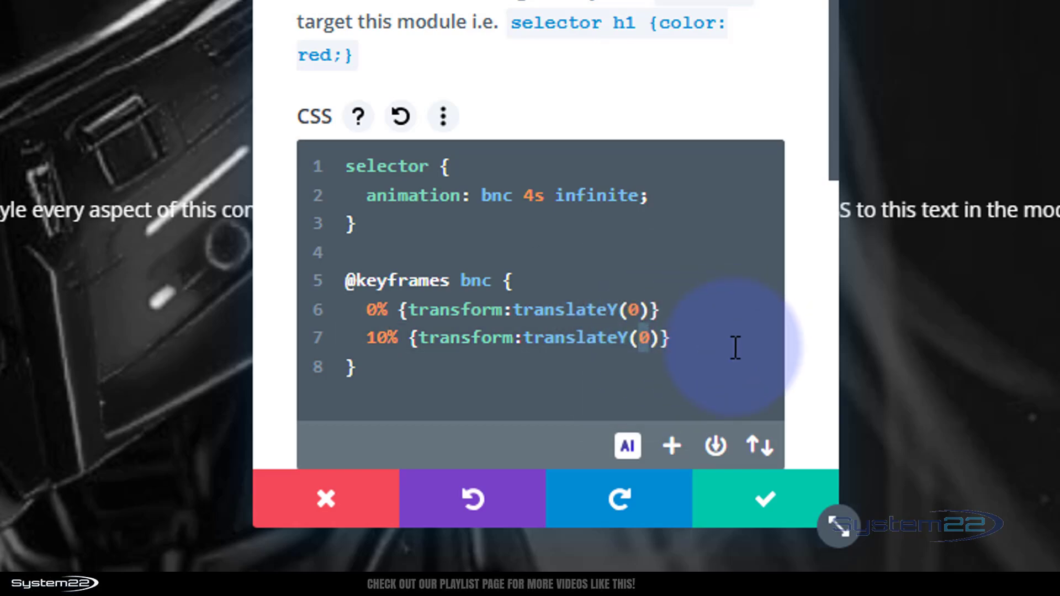
text(-2px)
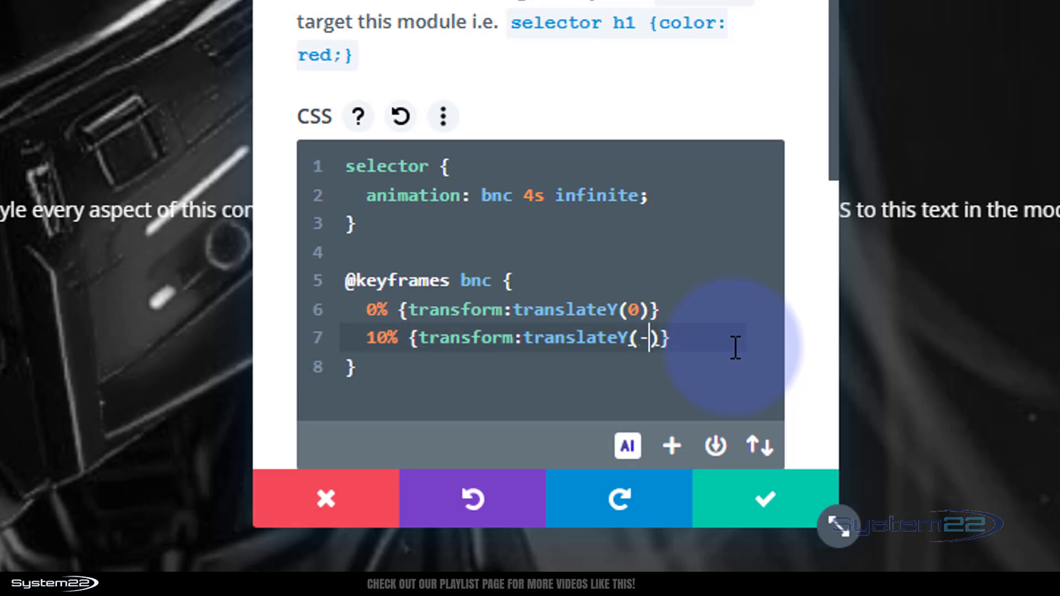
click(735, 346)
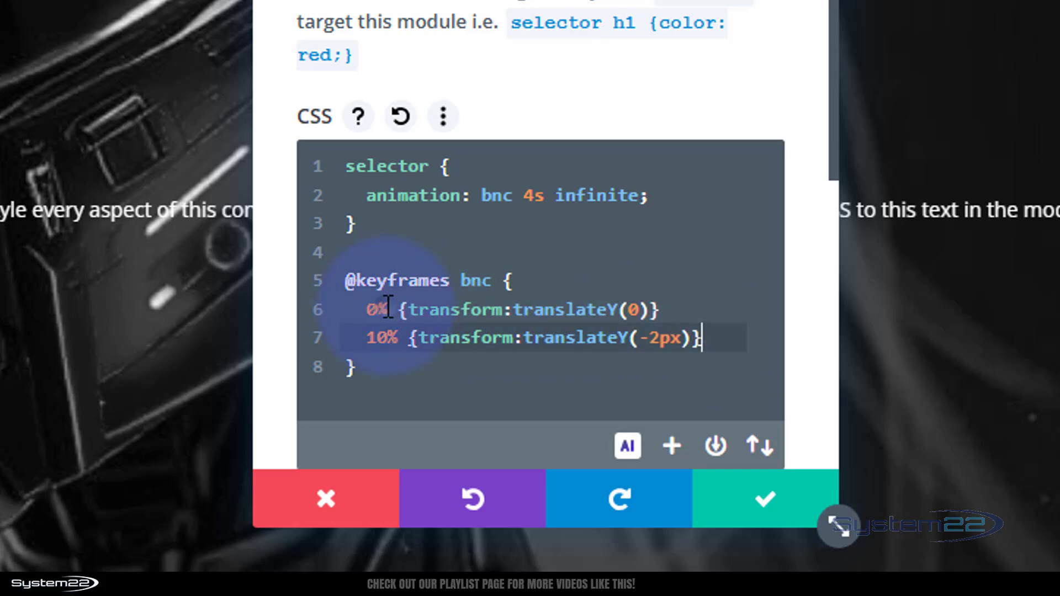
Step: Extend the 0% keyframe selector in the bnc block to 0%, 20%, 40%, 60%, 80%, 100%
drag(387, 306, 409, 306)
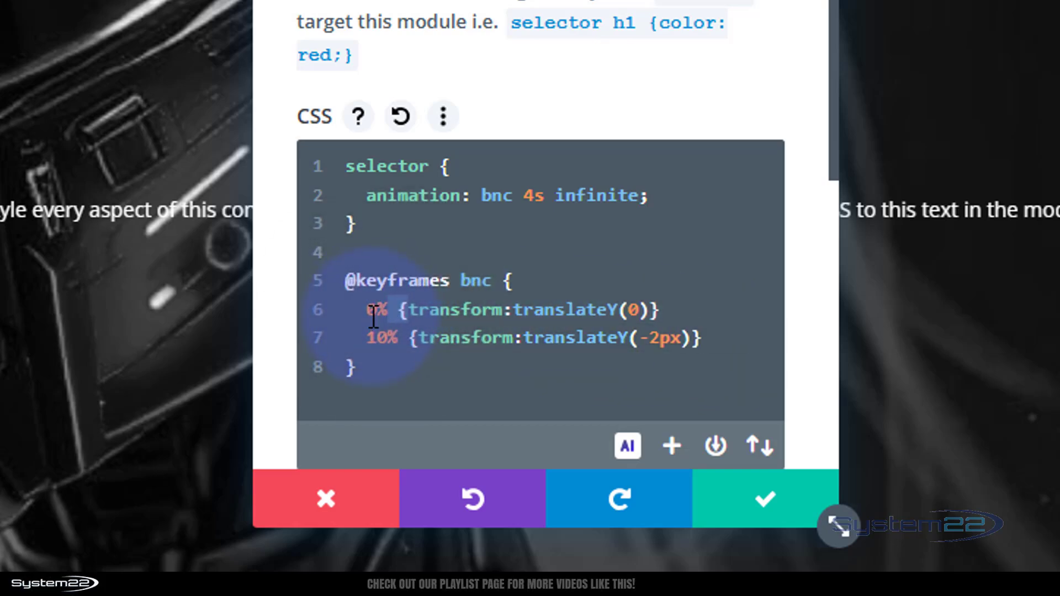
click(387, 308)
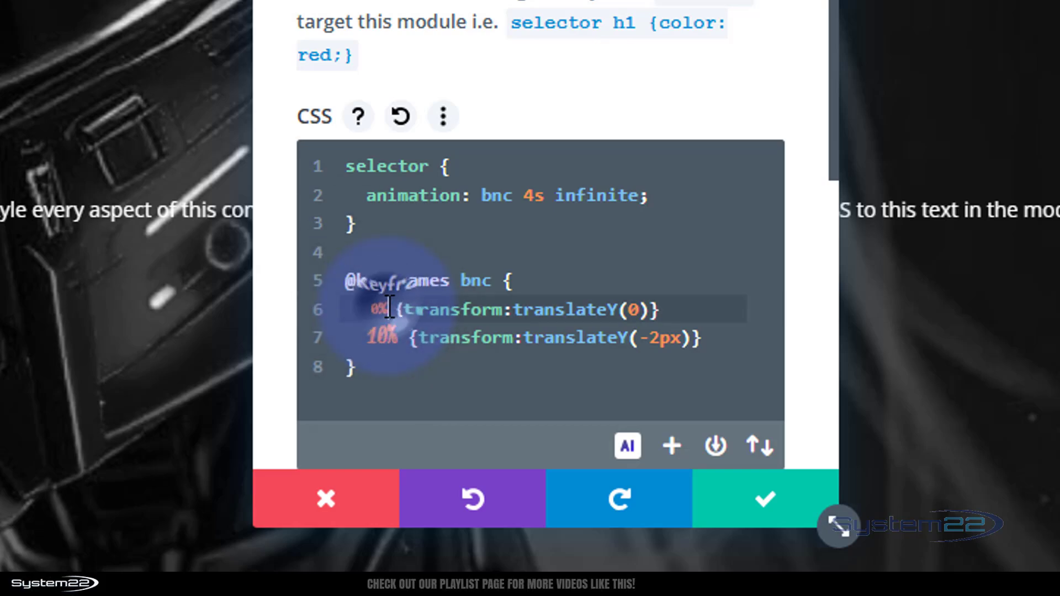
text(, )
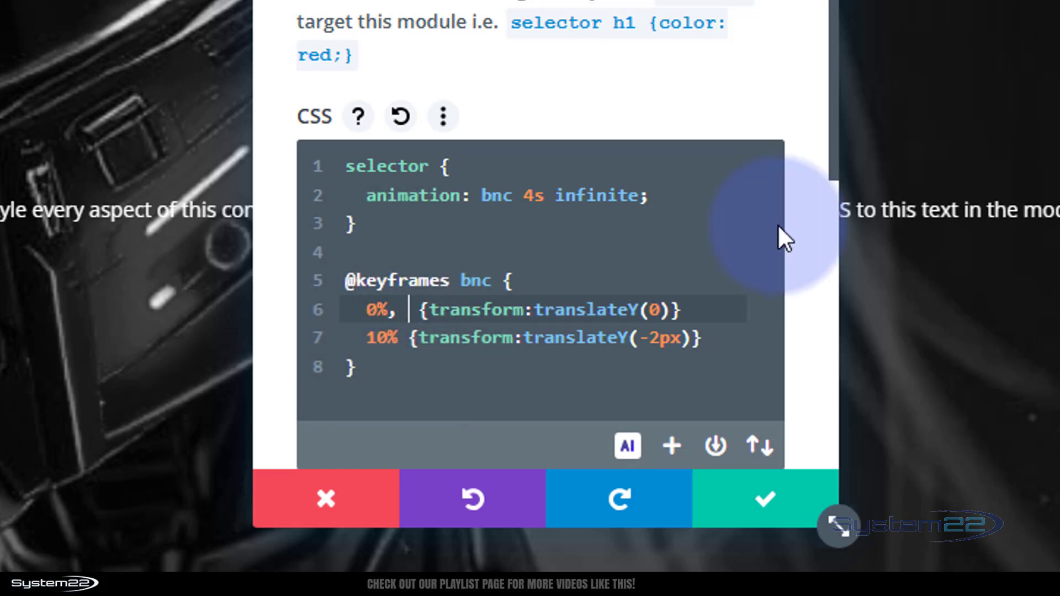
text(20%, )
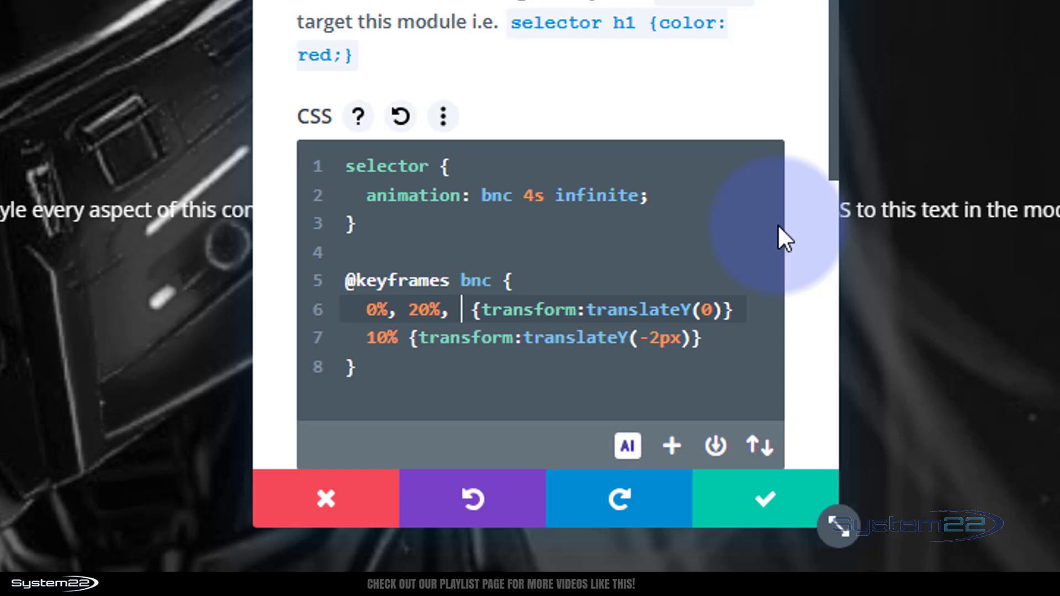
text(40%, )
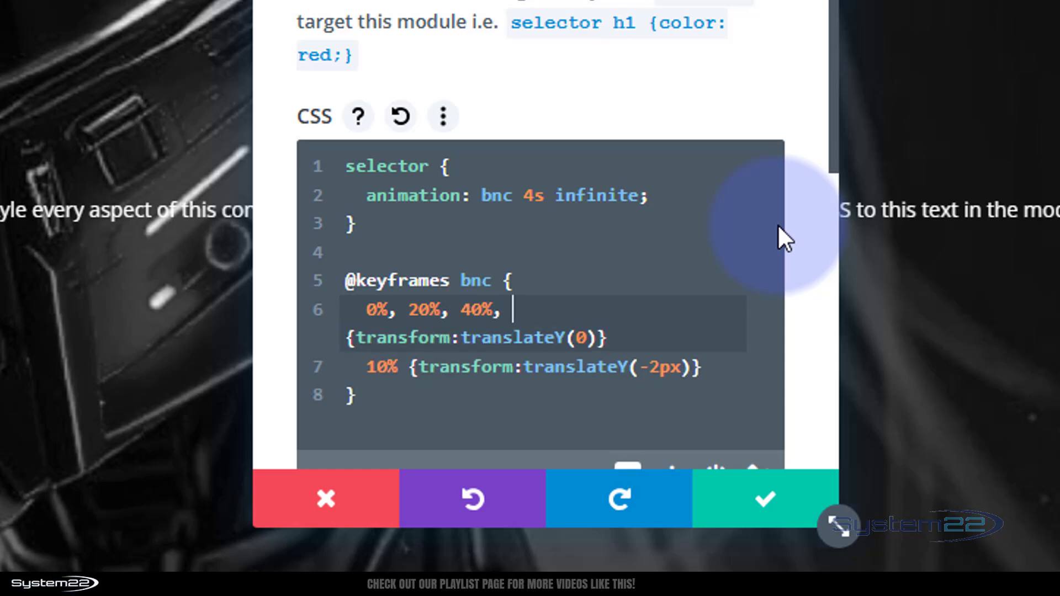
text(60%, 80%)
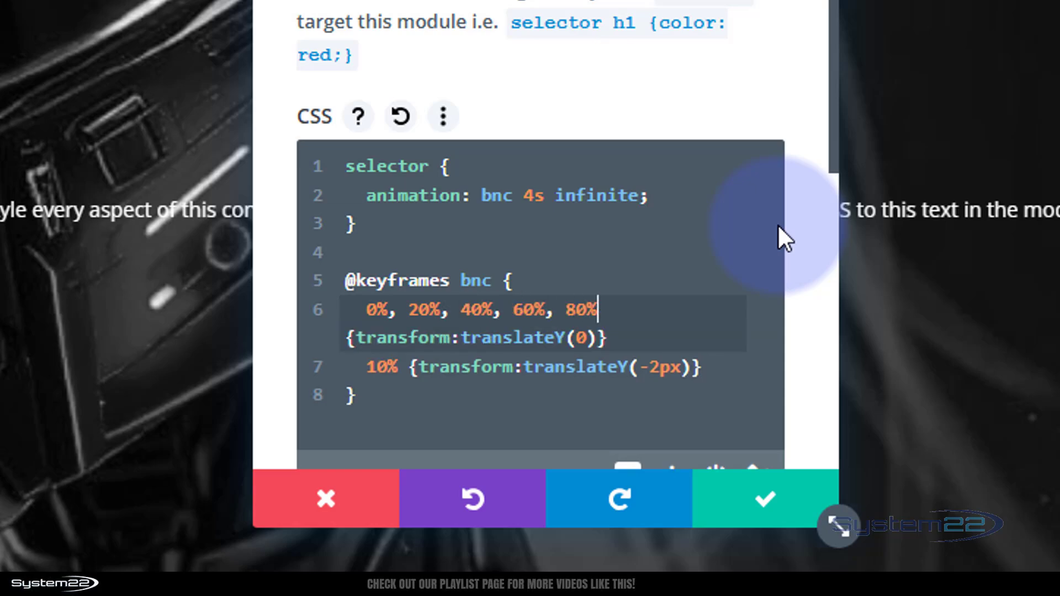
text(, 100%)
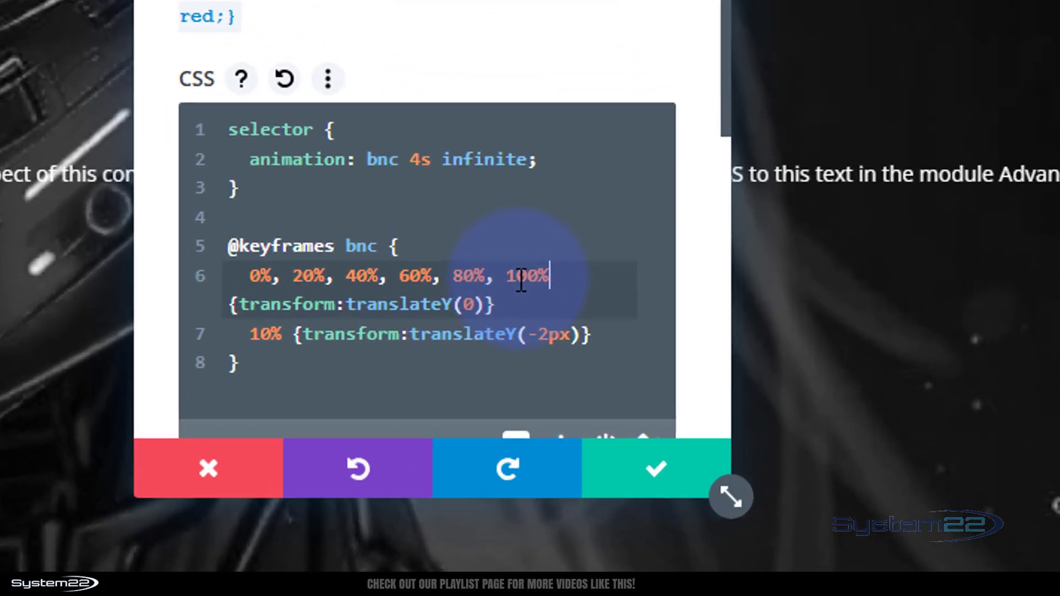
Step: Extend the 10% keyframe selector in the bnc block to 10%, 30%, 50%, 70%, 90%
click(283, 335)
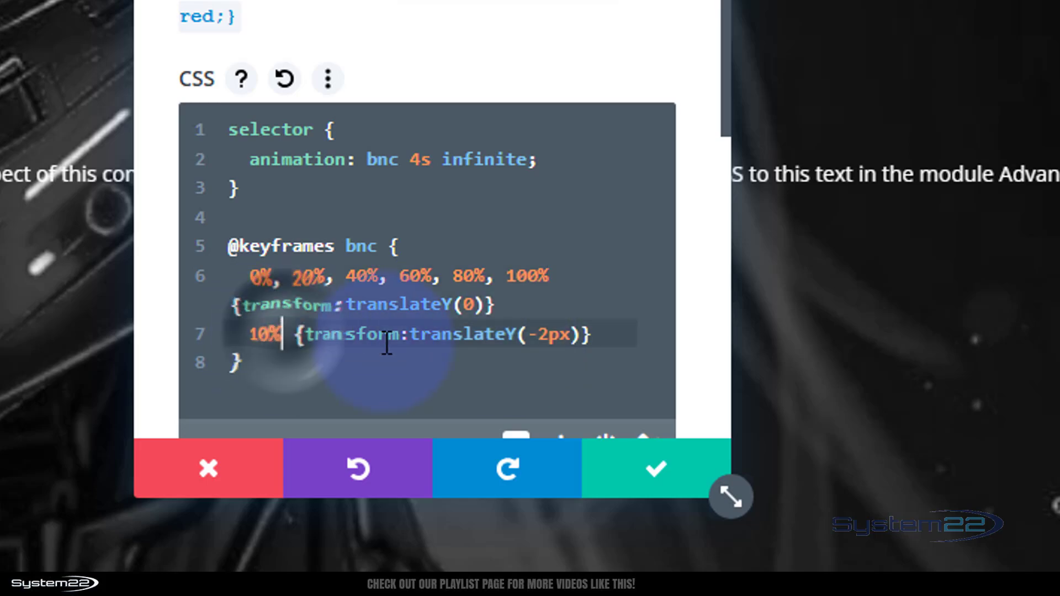
text(, )
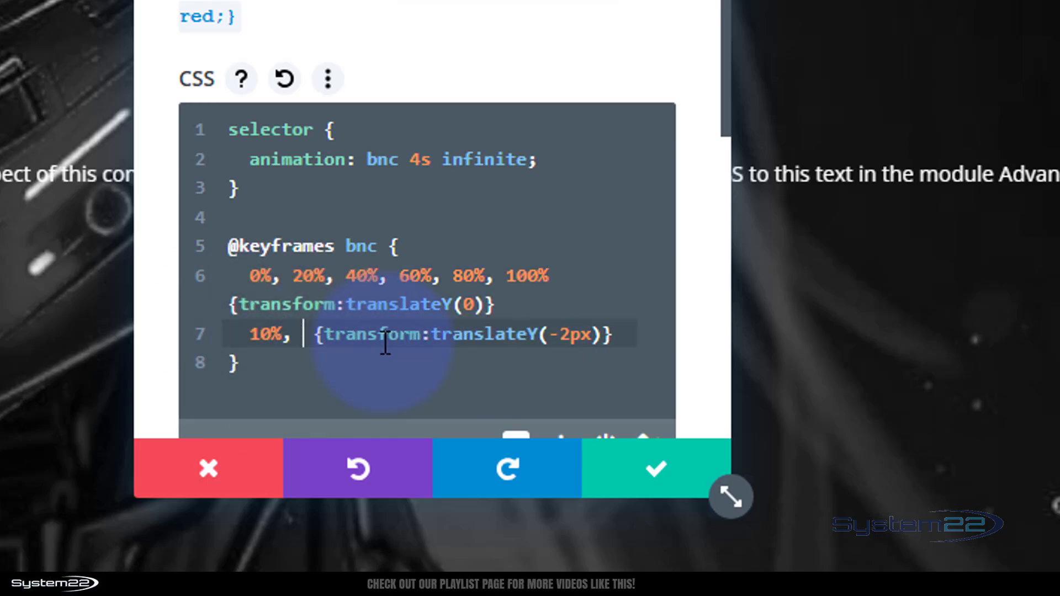
text(30%, 50%,)
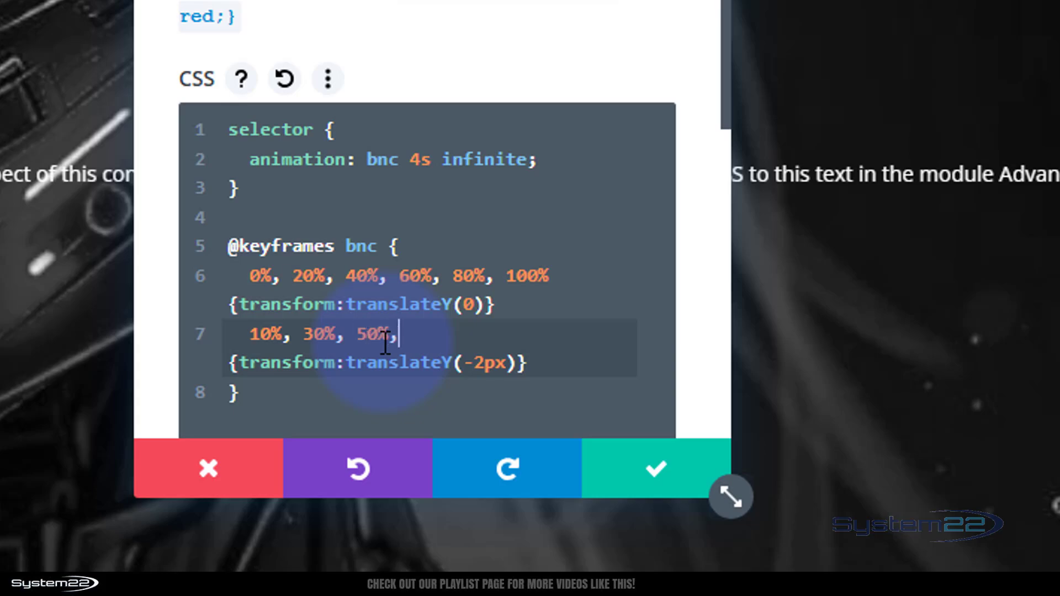
text( 70%, 90)
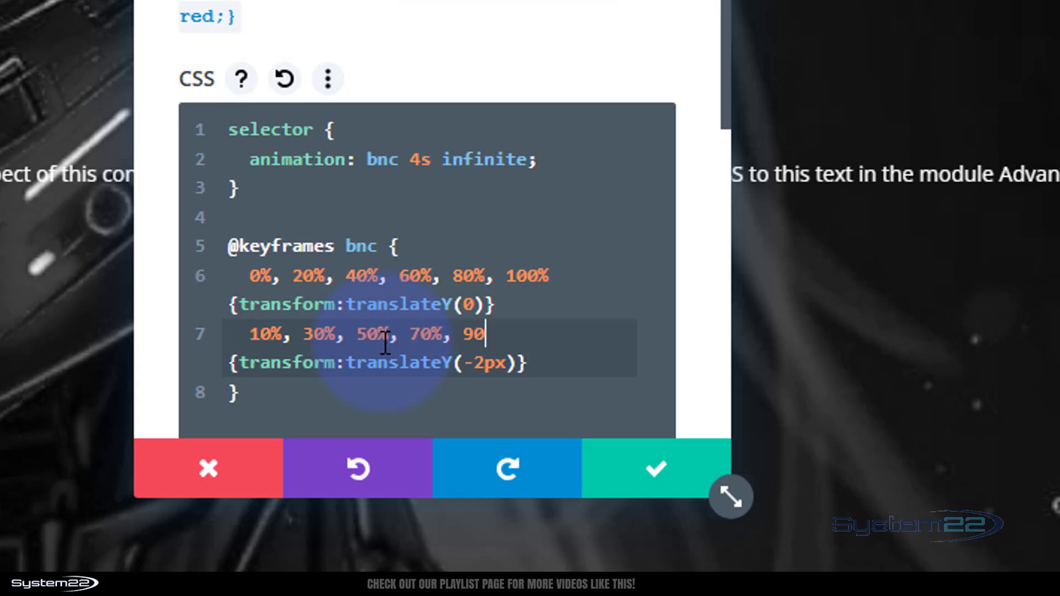
text(%)
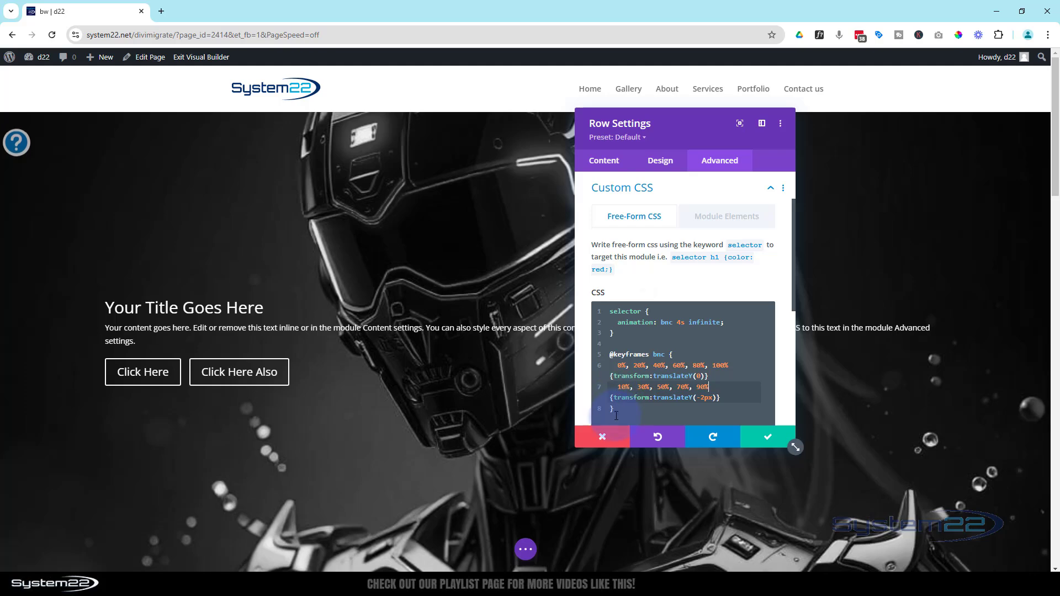
Step: Add a background:blue; declaration after translateY(0) in the first keyframe rule
drag(616, 415, 601, 315)
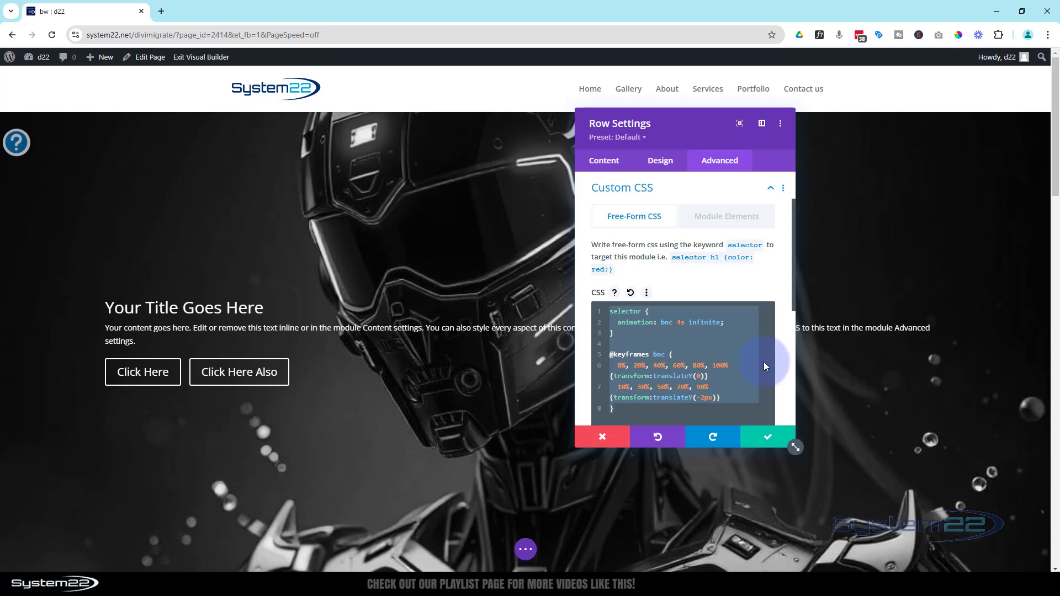
click(705, 376)
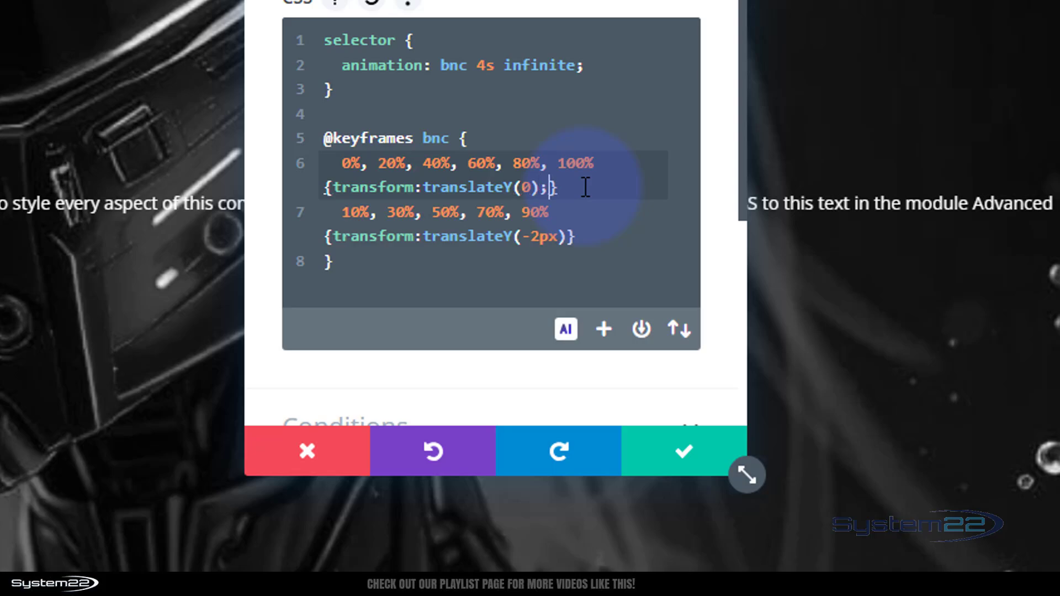
text(; background:)
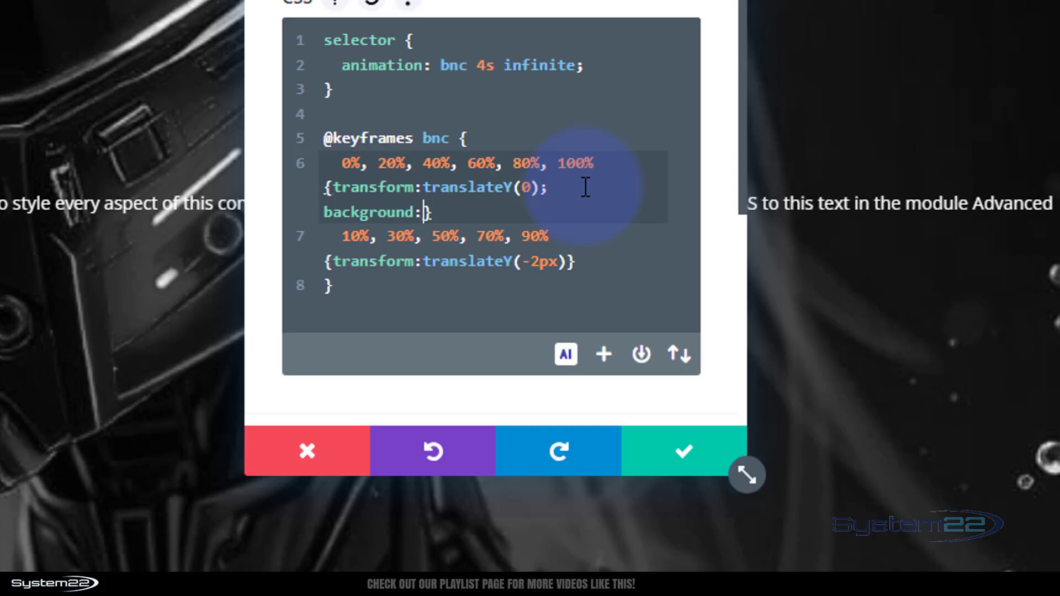
text(blue;)
Step: Copy the background declaration into the second keyframe rule after translateY(-2px) and change its color to red
drag(539, 188, 468, 215)
key(ctrl+c)
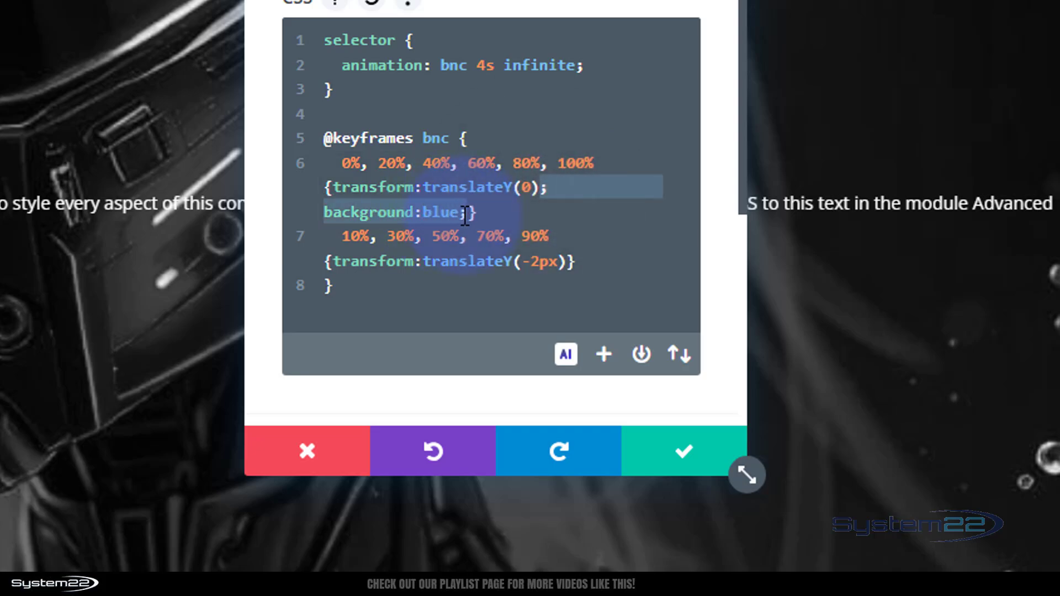
click(569, 259)
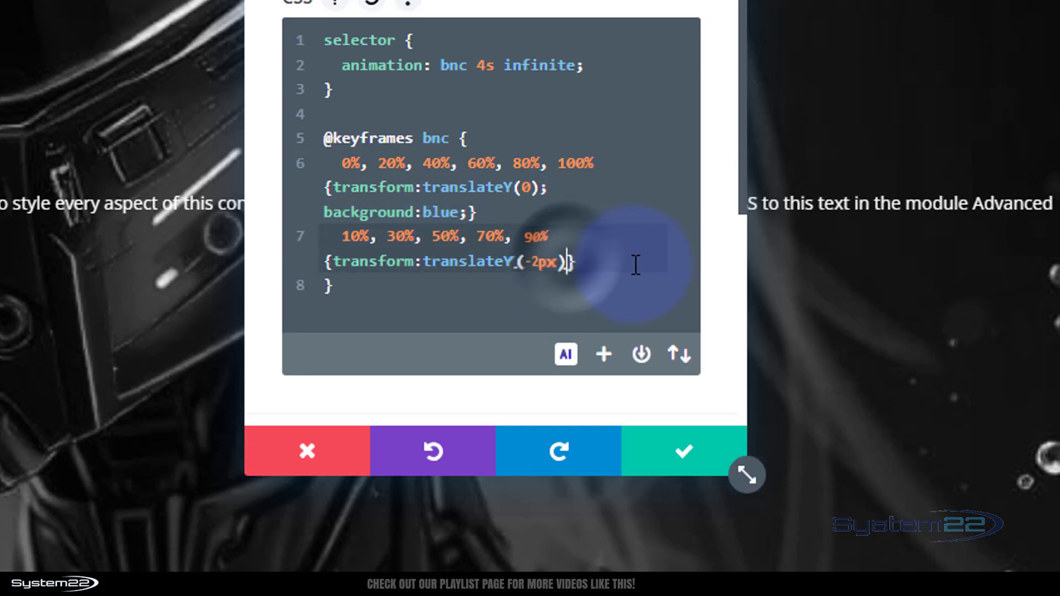
key(ctrl+v)
drag(442, 284, 475, 284)
key(BackSpace)
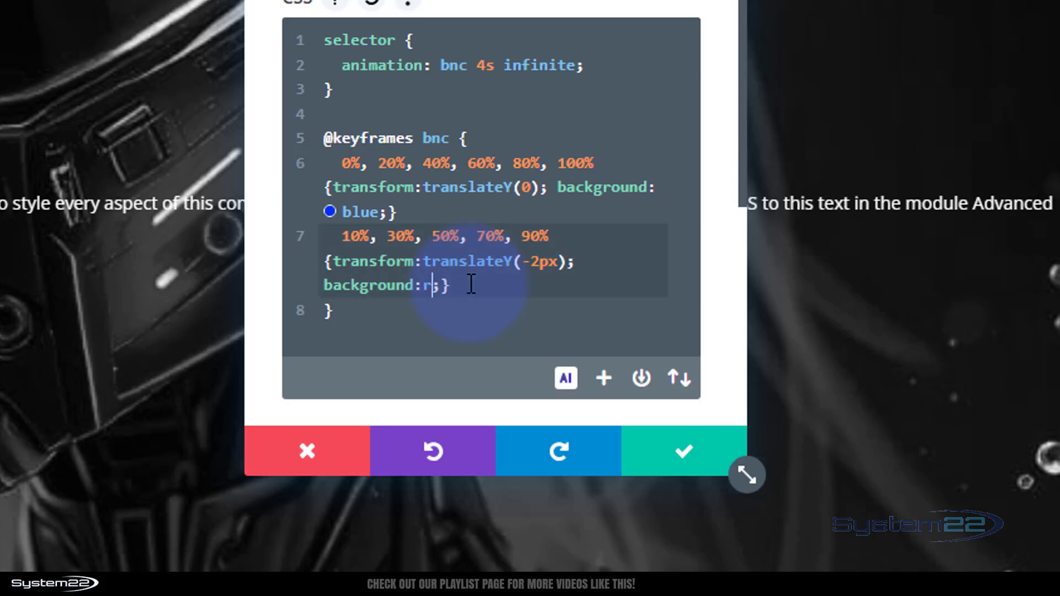
text(red)
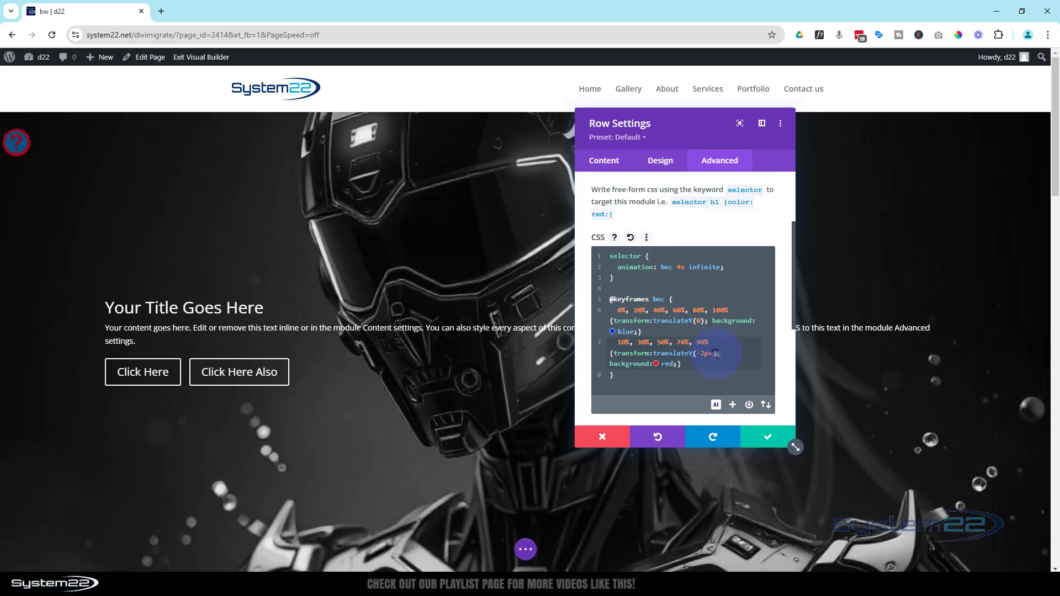
Step: Delete the background declarations from both keyframe rules, leaving only their translateY transforms
drag(716, 354, 678, 366)
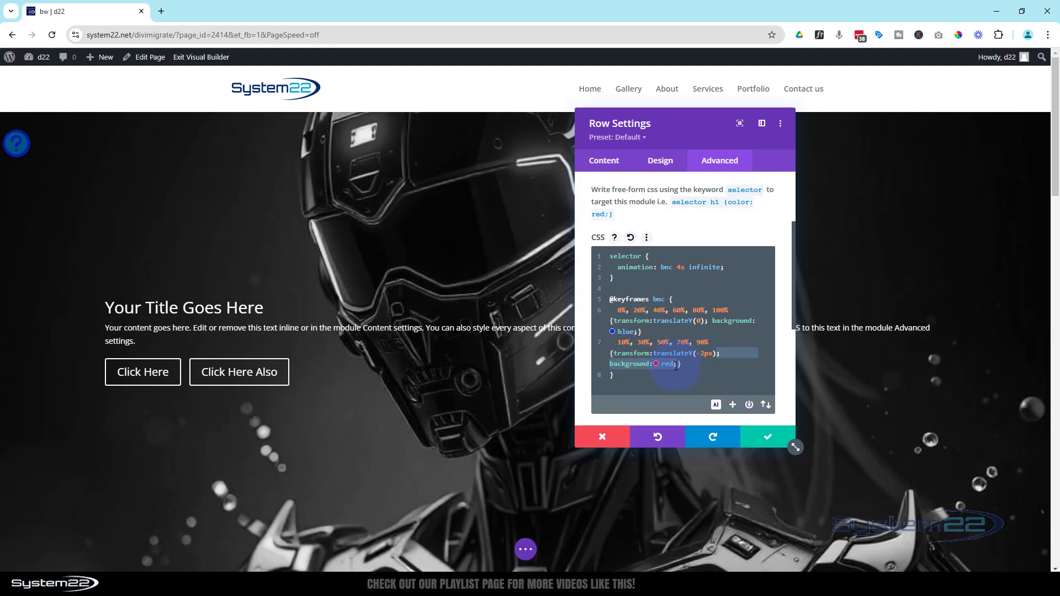
key(BackSpace)
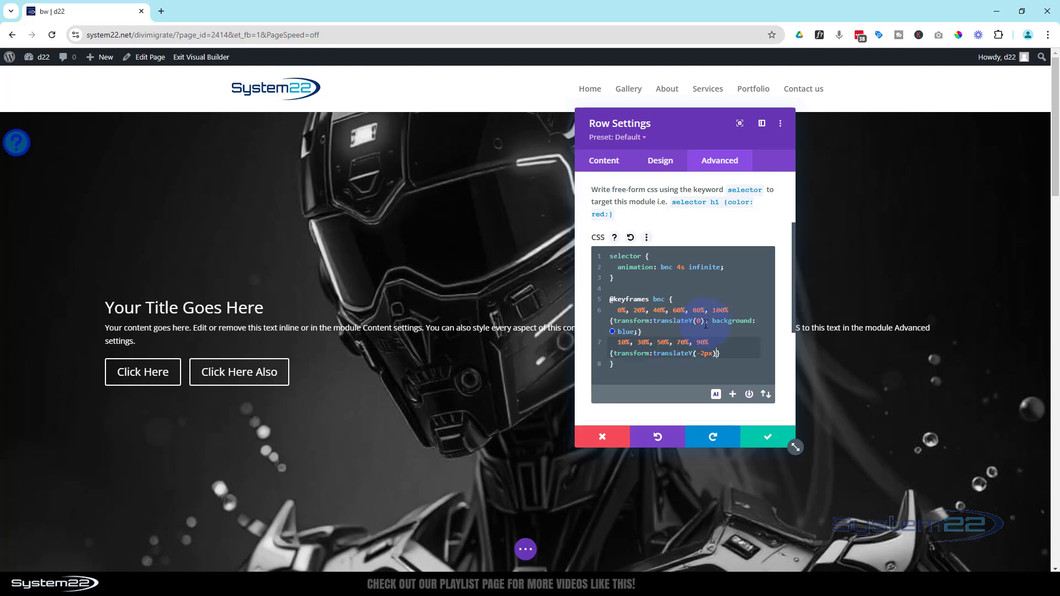
drag(706, 324, 636, 331)
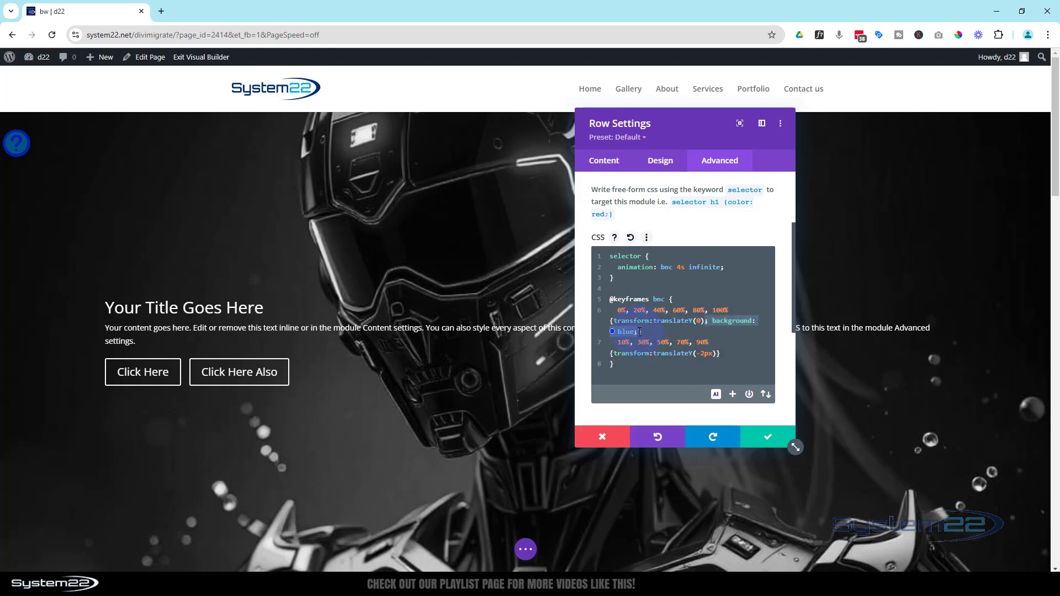
key(BackSpace)
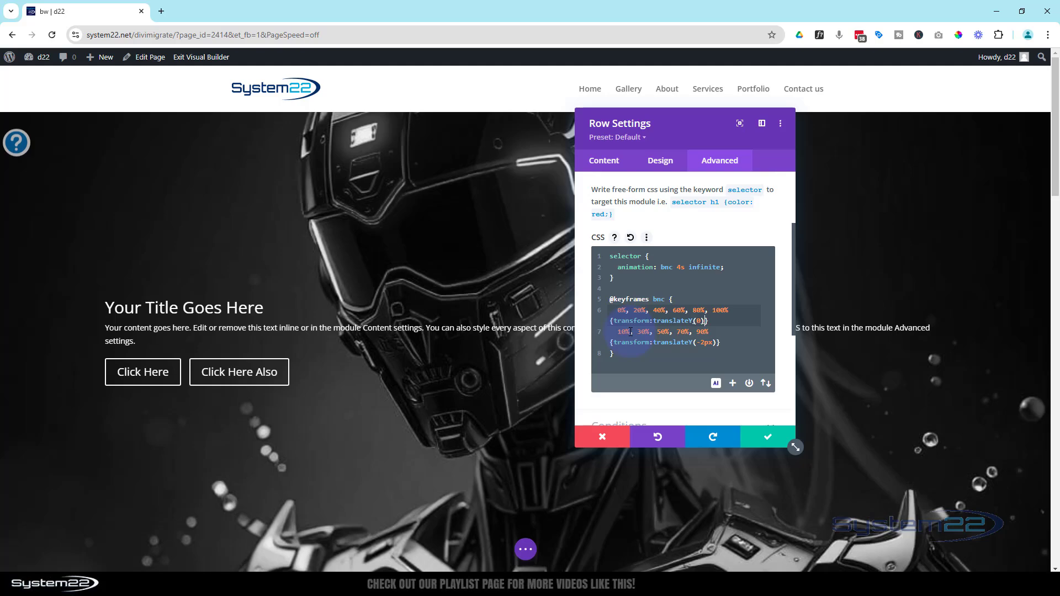
Step: Apply the row settings and save the page as a draft
click(766, 440)
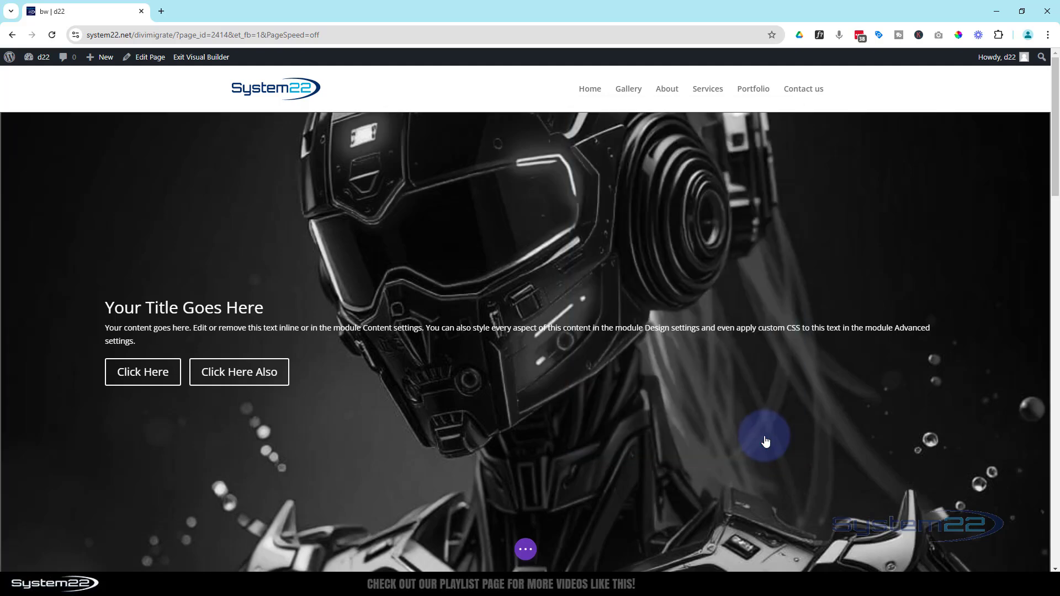
click(512, 550)
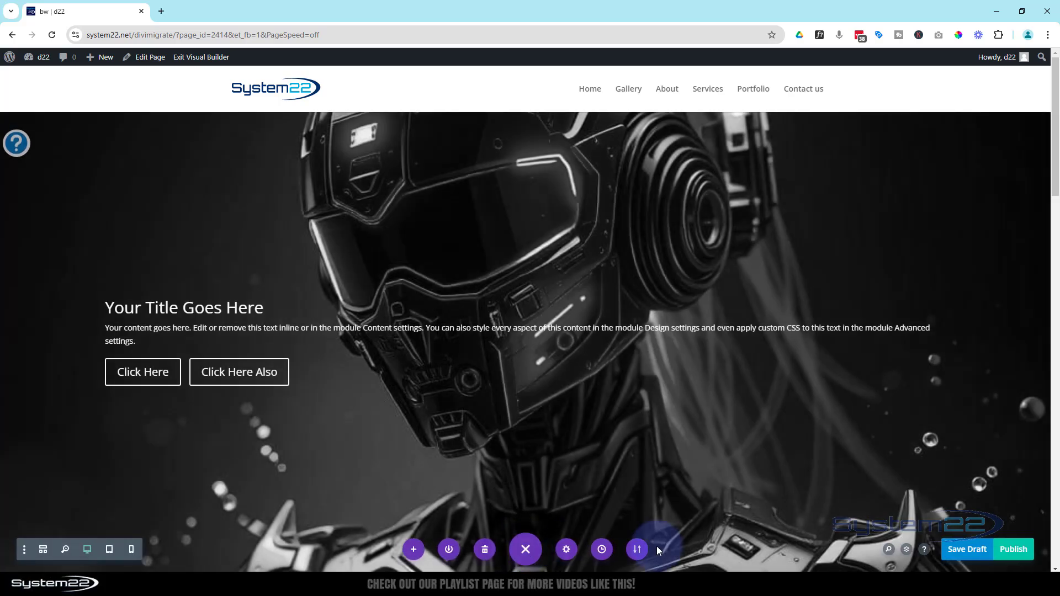
click(951, 554)
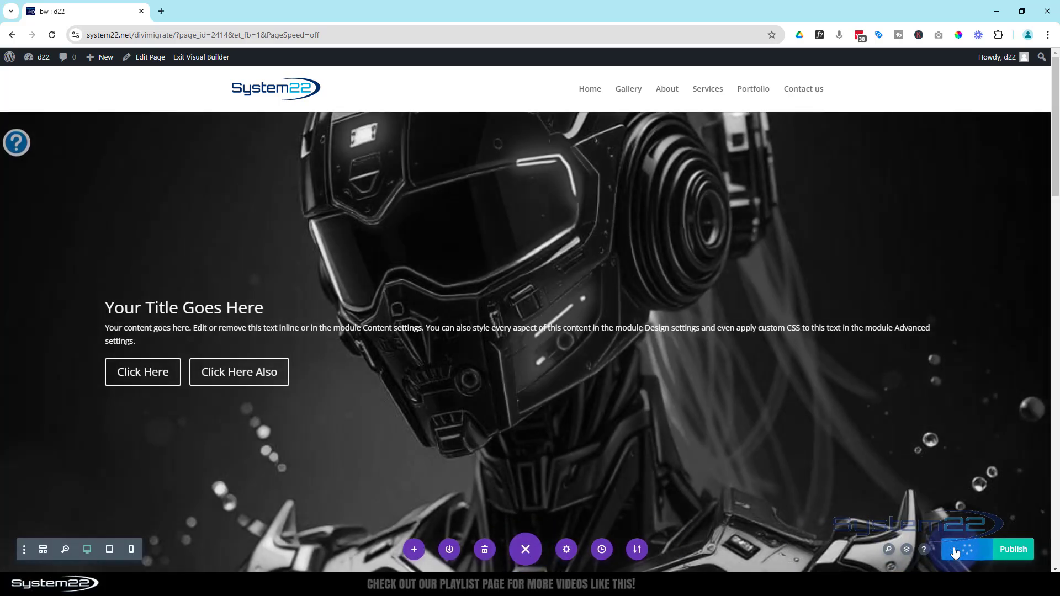
Step: Exit the Visual Builder and check the floating icon on the live page from the hero section down to the Reach Out form
click(204, 60)
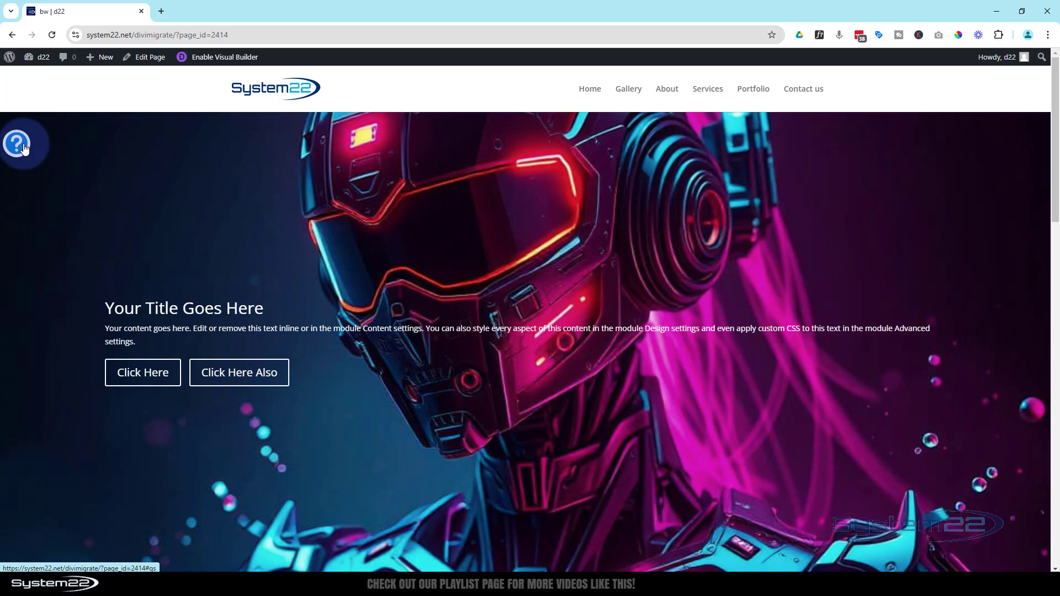
scroll(26, 148, down, 3)
scroll(24, 148, down, 7)
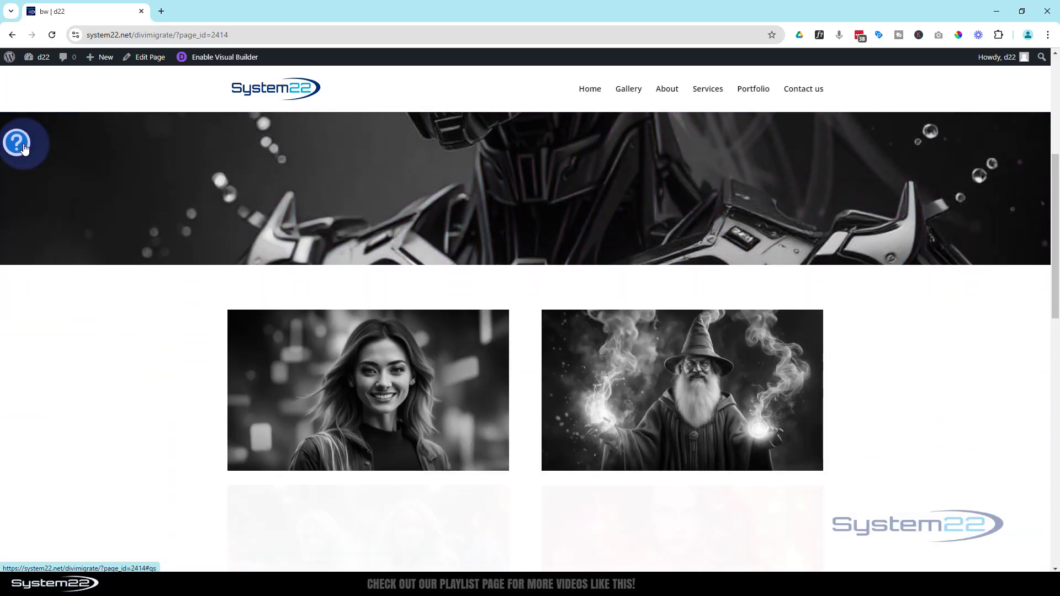
scroll(24, 148, down, 1)
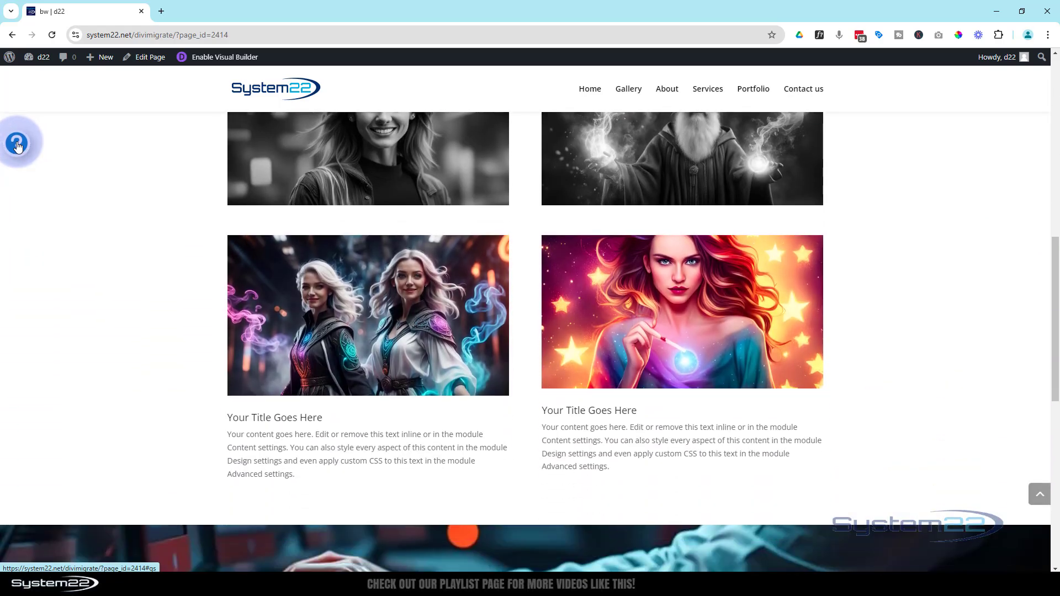
scroll(17, 145, down, 6)
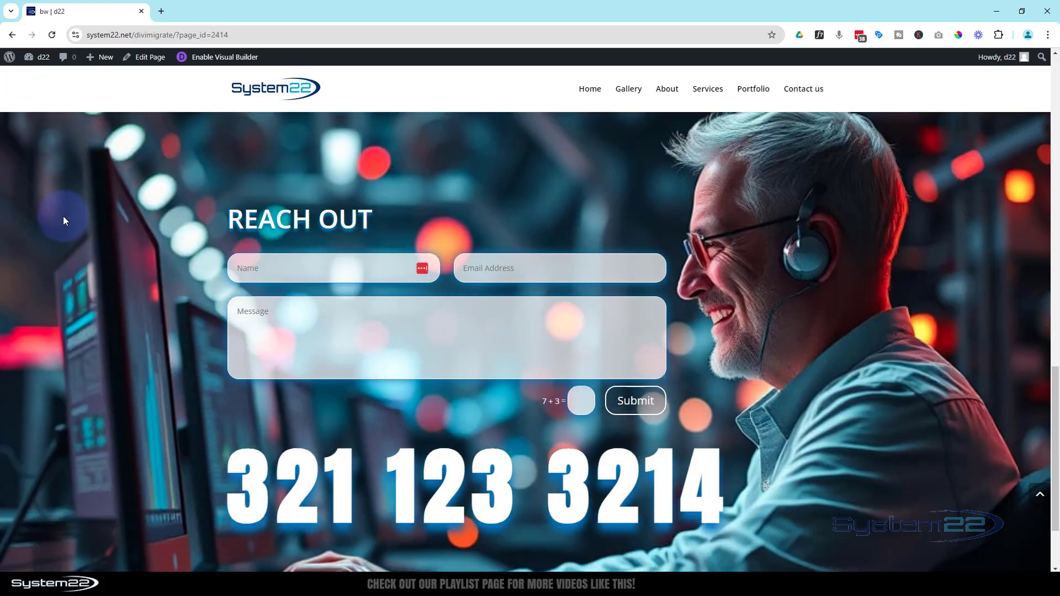
scroll(81, 307, up, 3)
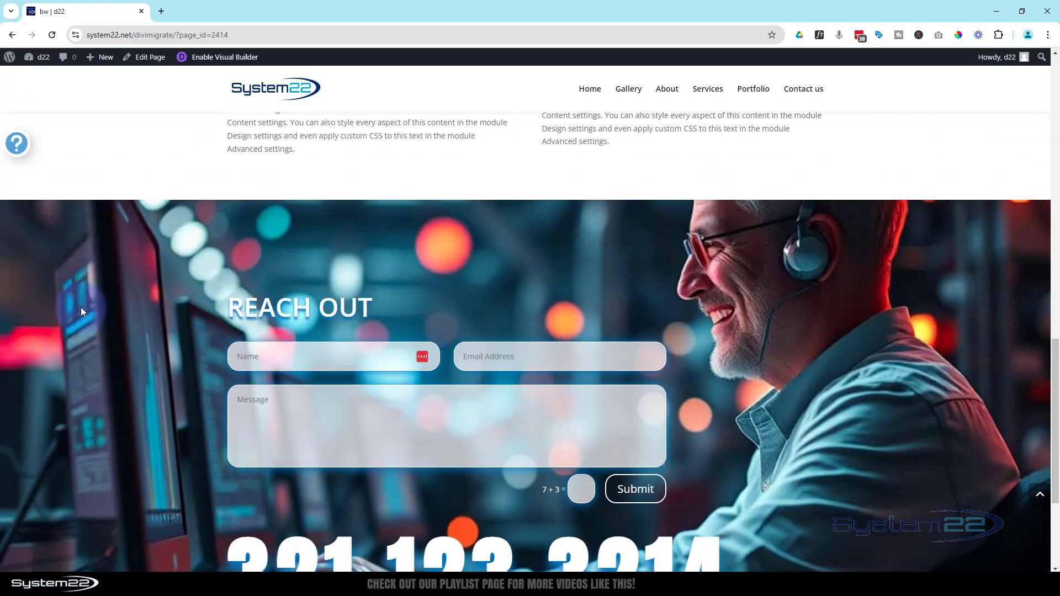
scroll(81, 307, down, 4)
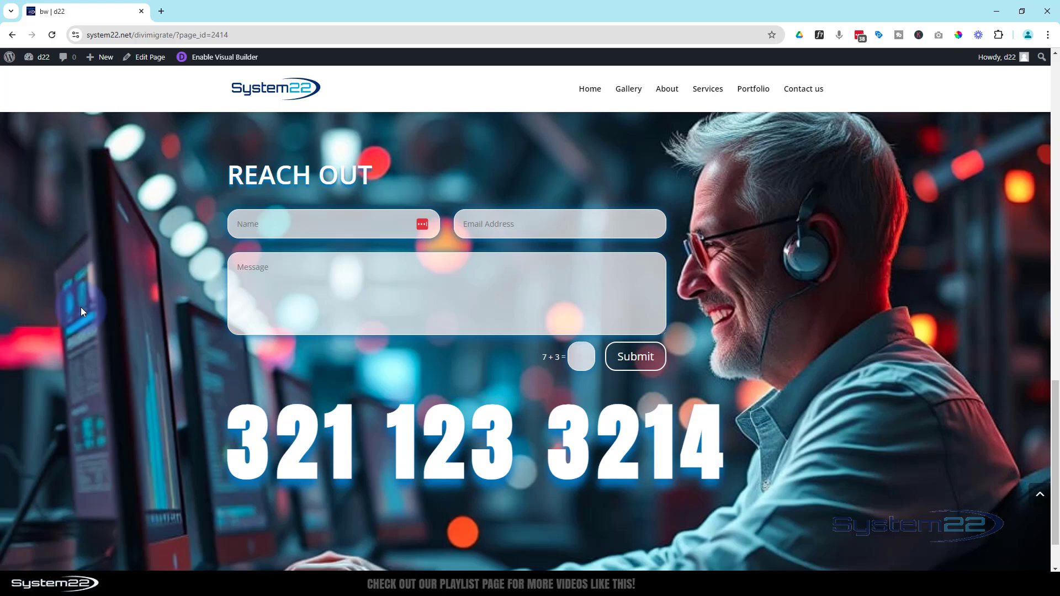
Step: Test the question mark icon's link to the Reach Out form several times, returning to the page top after each jump
click(1040, 498)
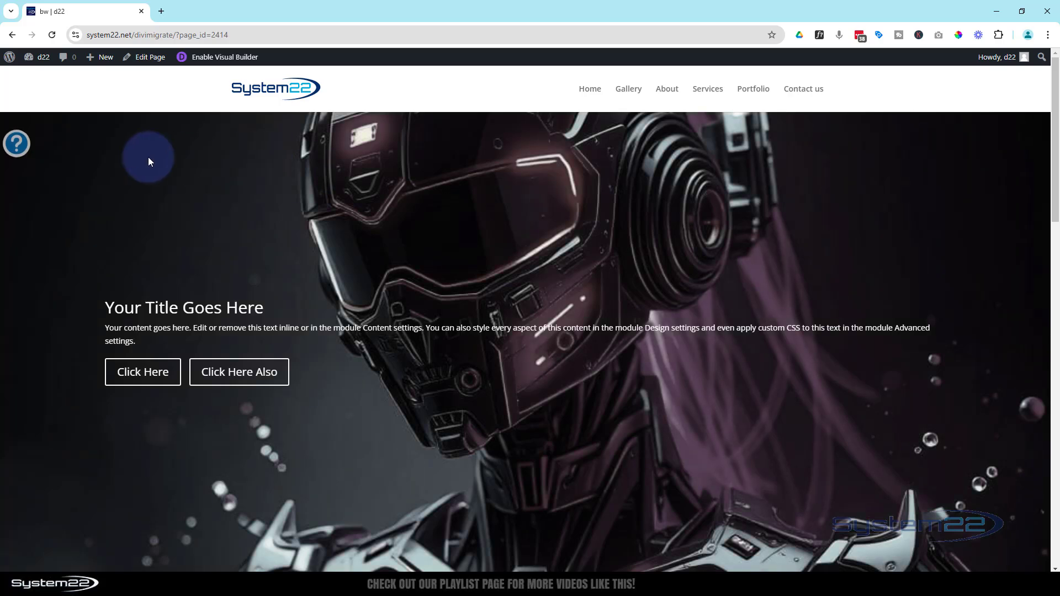
click(25, 148)
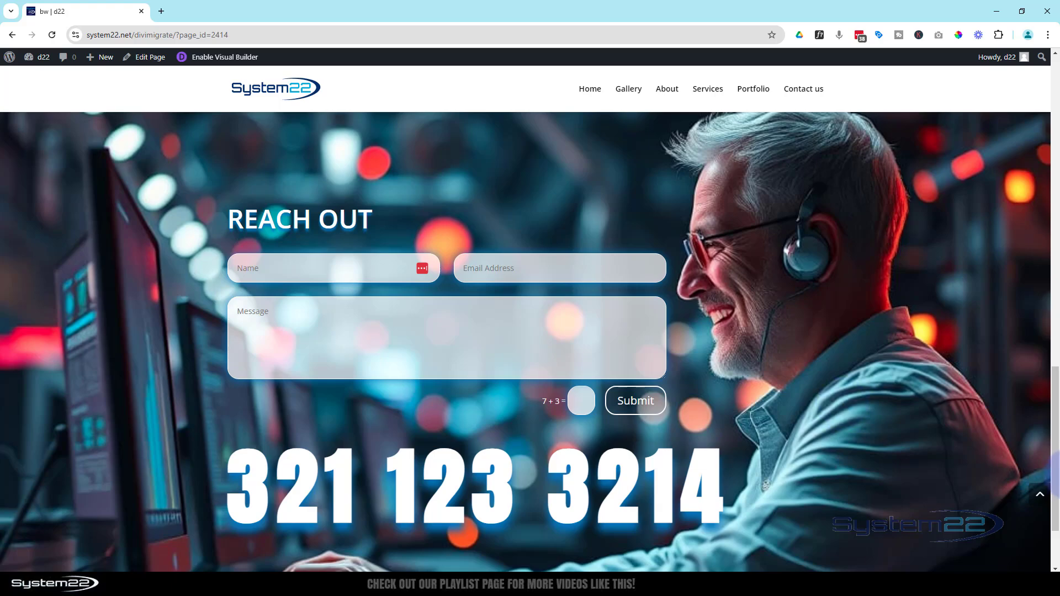
click(1040, 499)
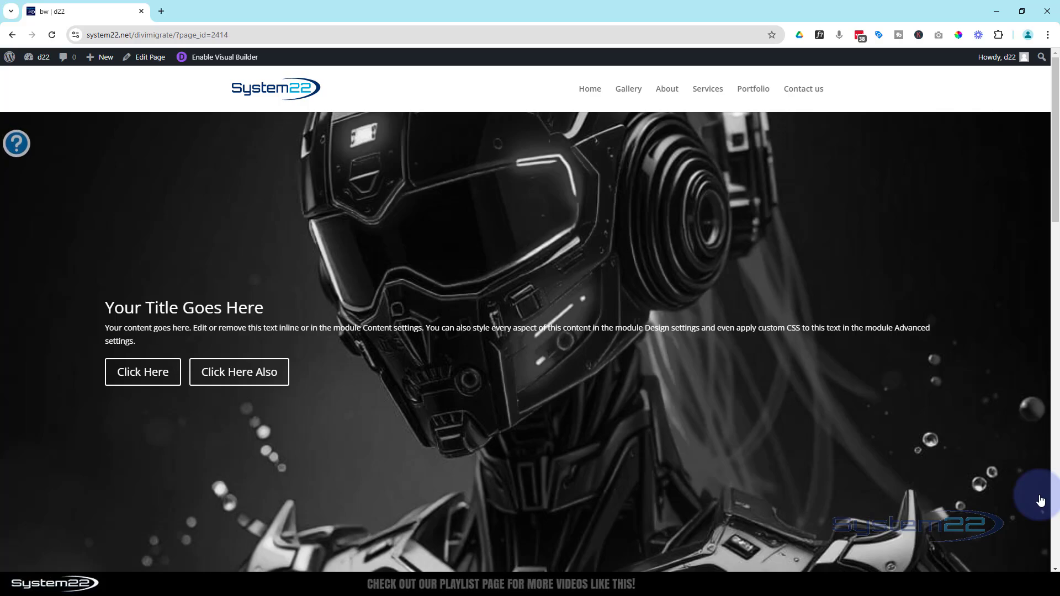
click(22, 153)
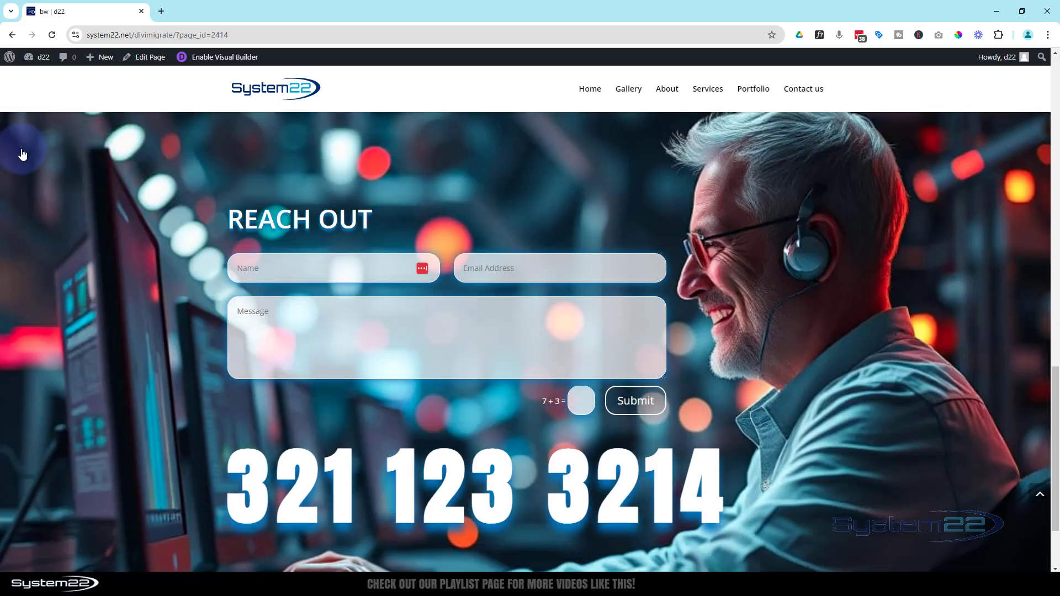
click(1039, 497)
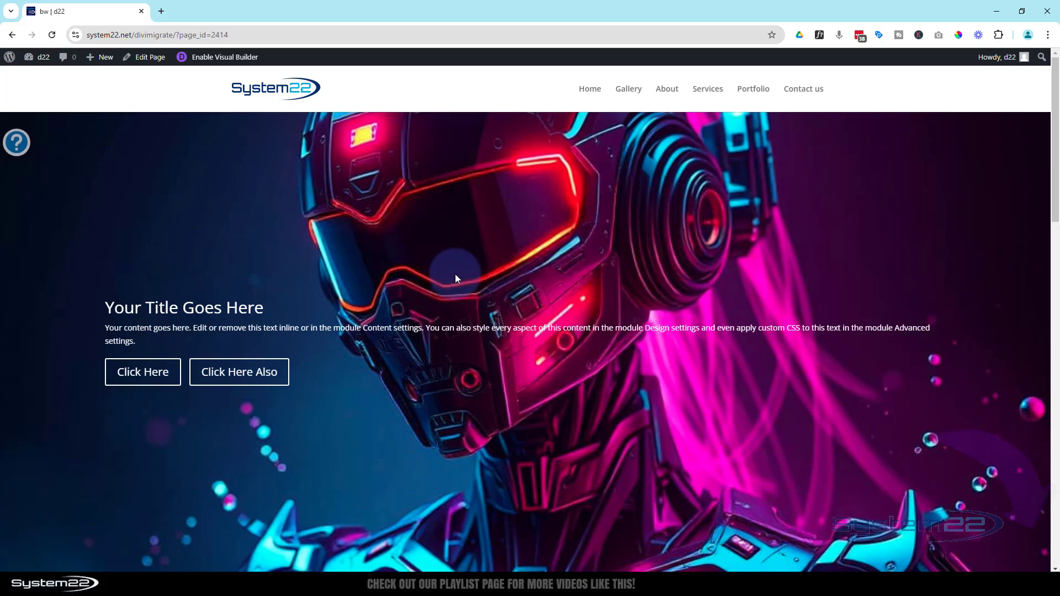
click(18, 145)
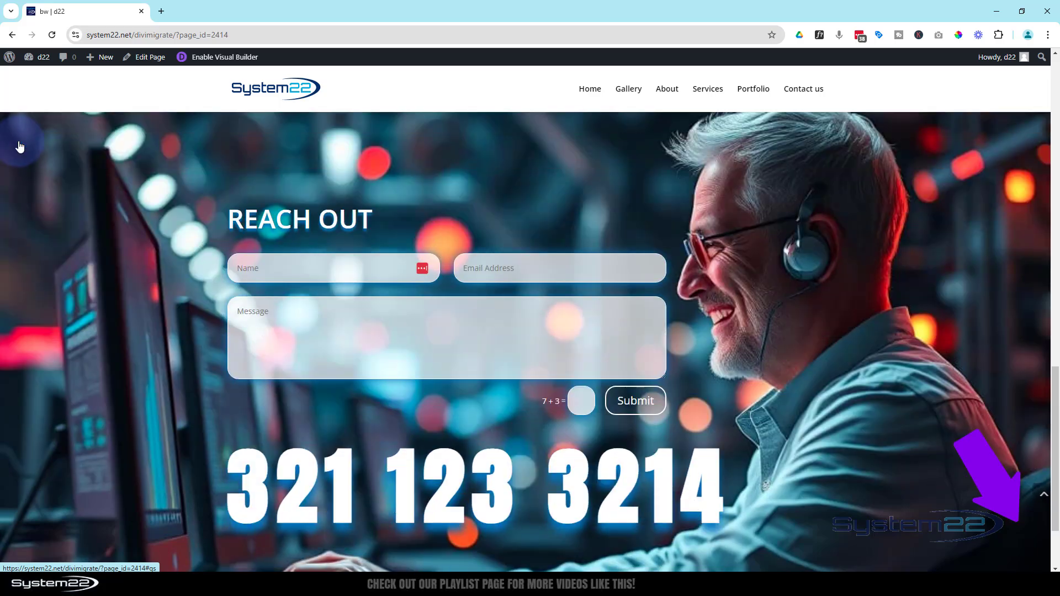
click(1040, 500)
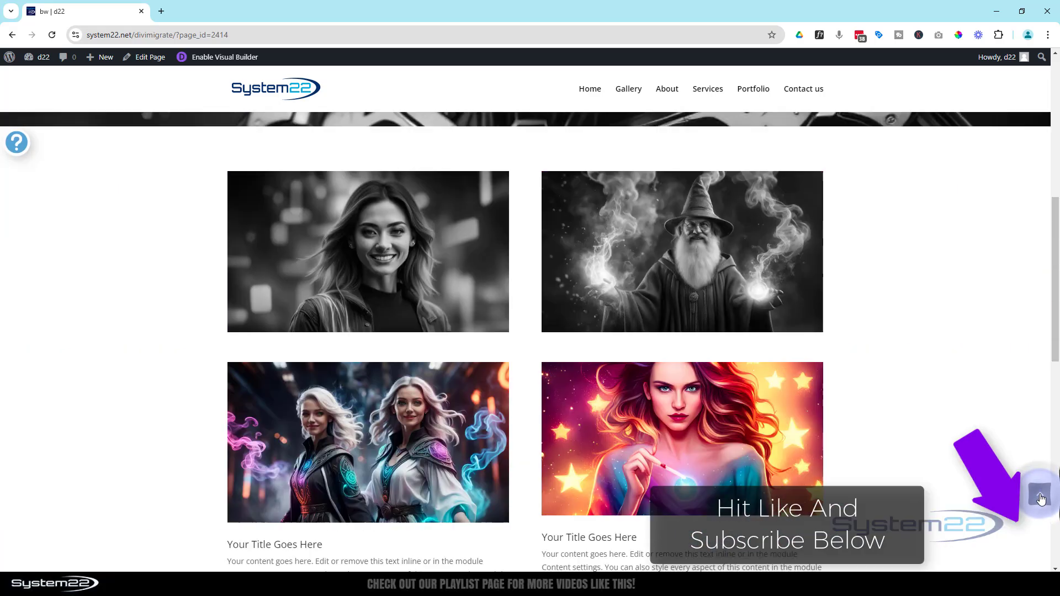